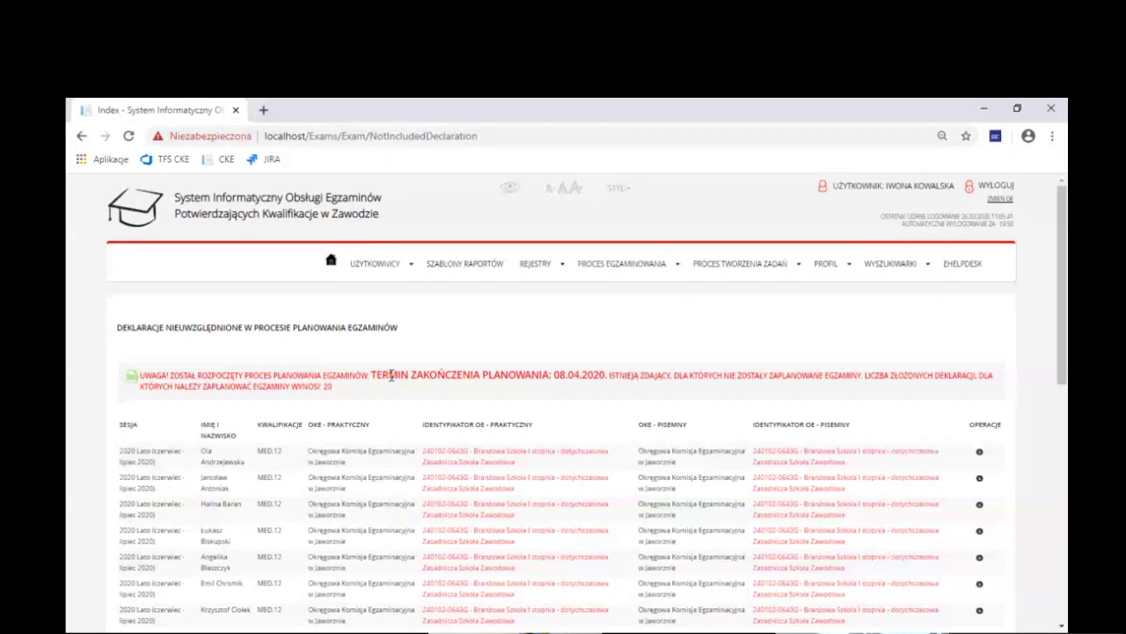
Defer the unplanned declarations with WYKONAM PÓŹNIEJ and return to the home page notifications
scroll(390, 375, down, 6)
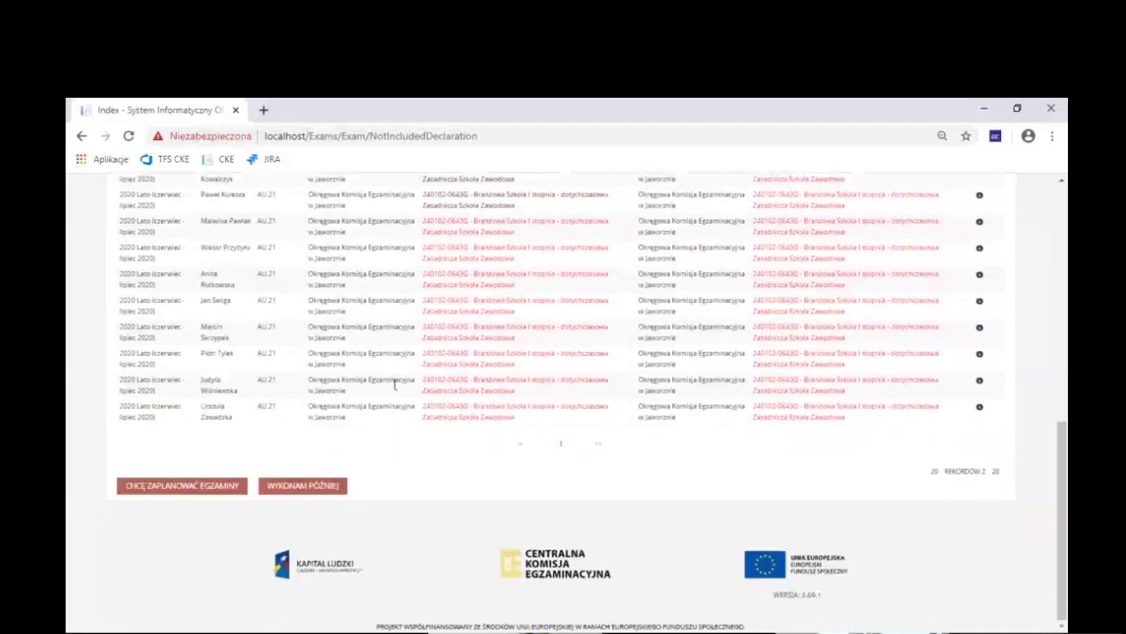
click(290, 491)
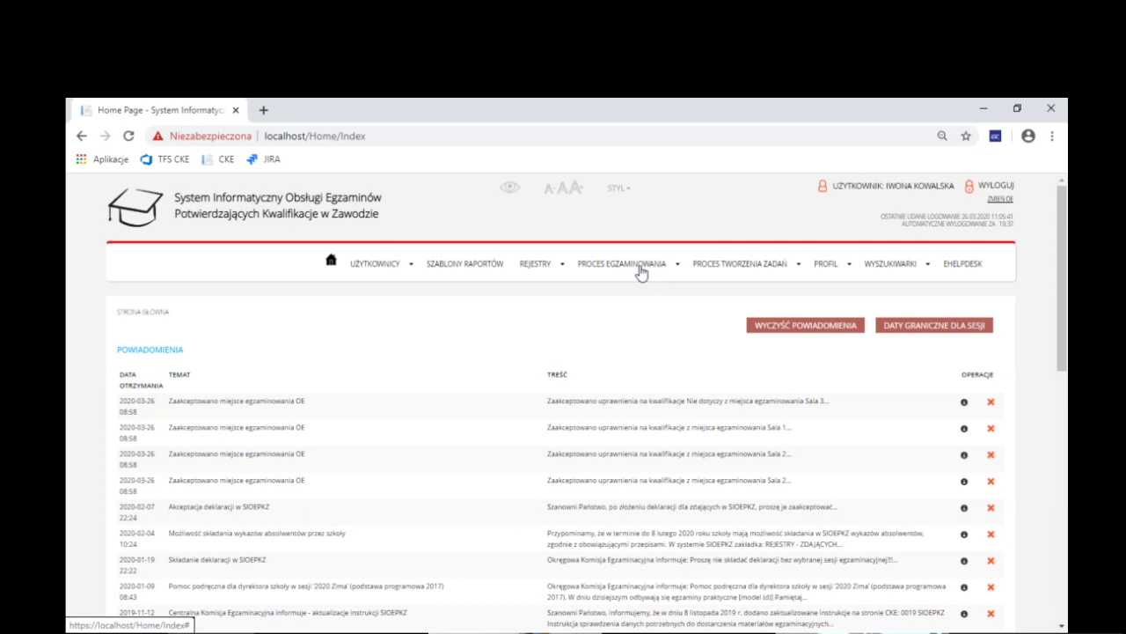
Go to REJESTRY > ZDAJĄCY > Lista zdających
click(642, 272)
mouse_move(643, 334)
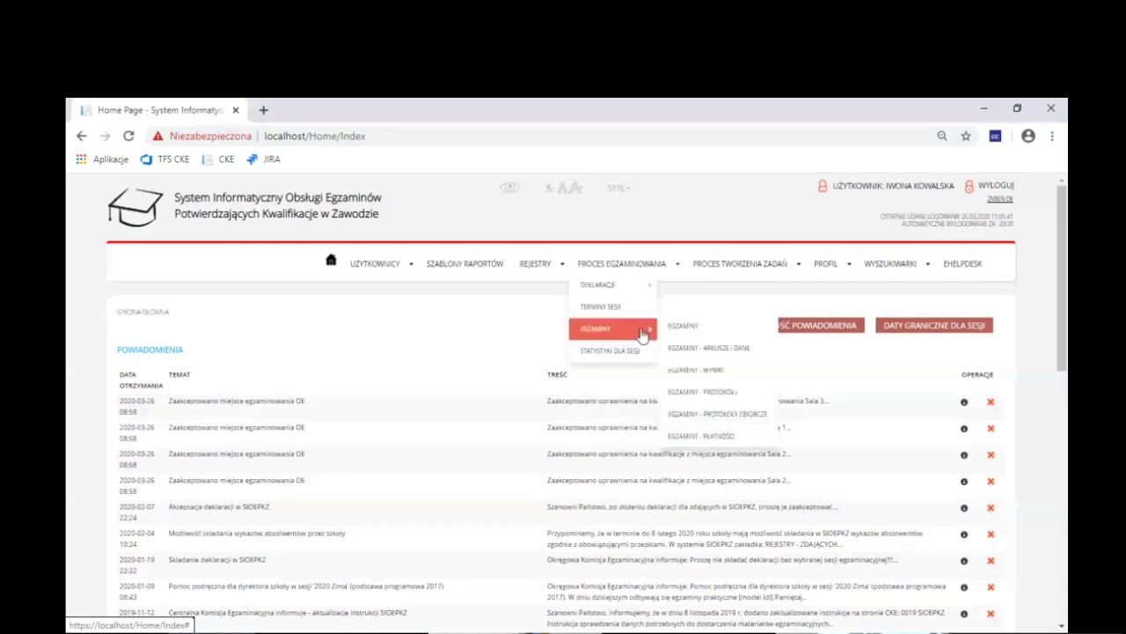
click(552, 265)
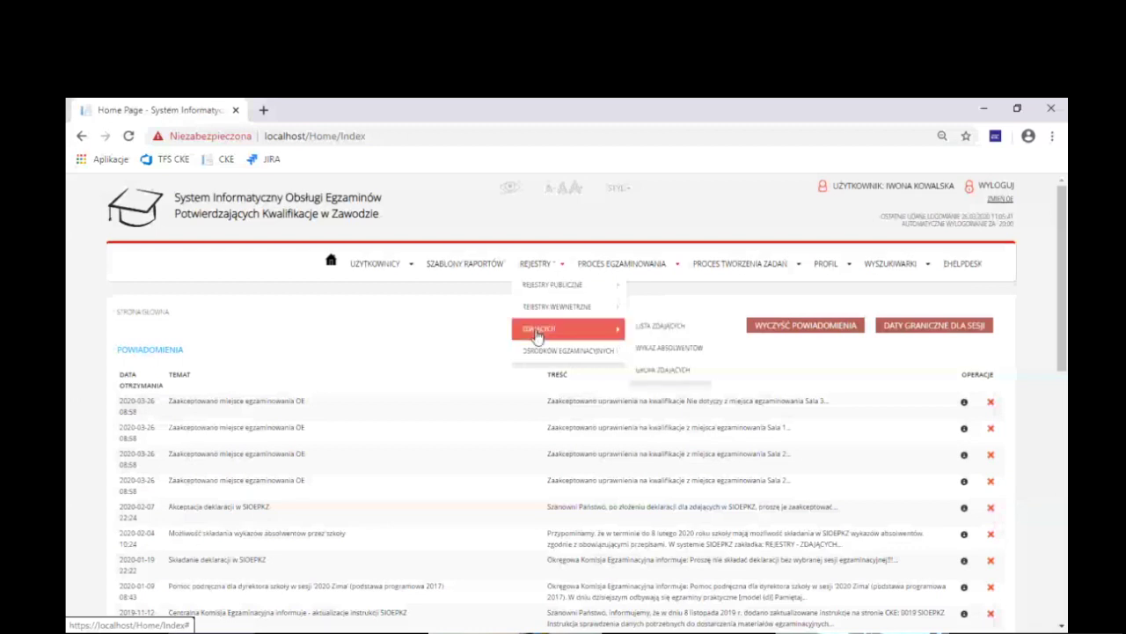
click(645, 326)
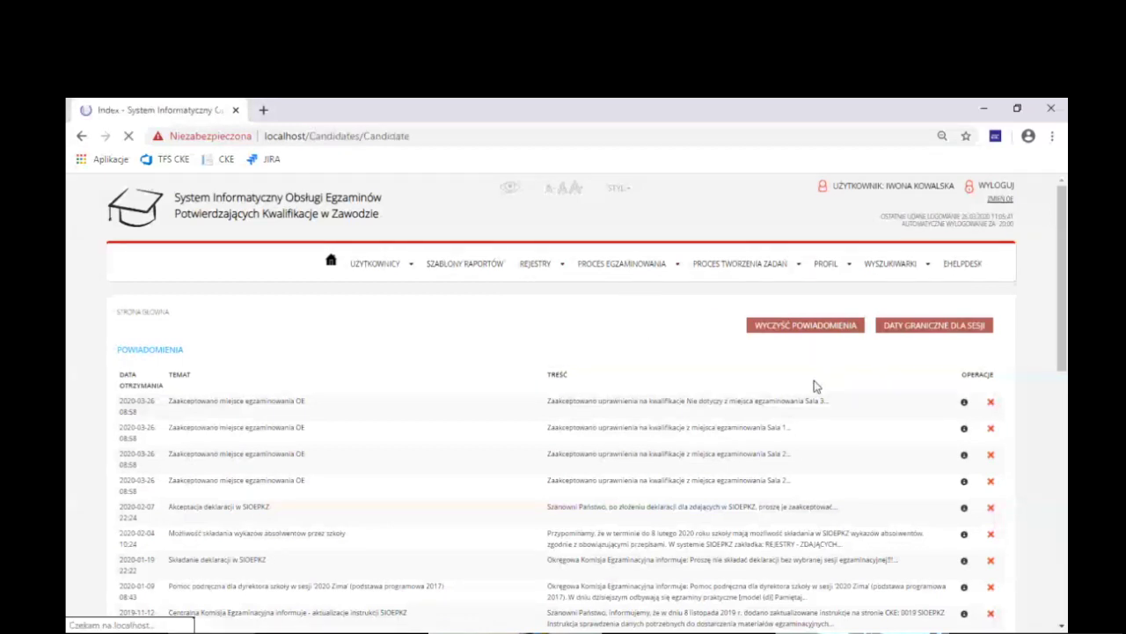
Open the first candidate's edit form and bring up the e-mail contact field
click(901, 432)
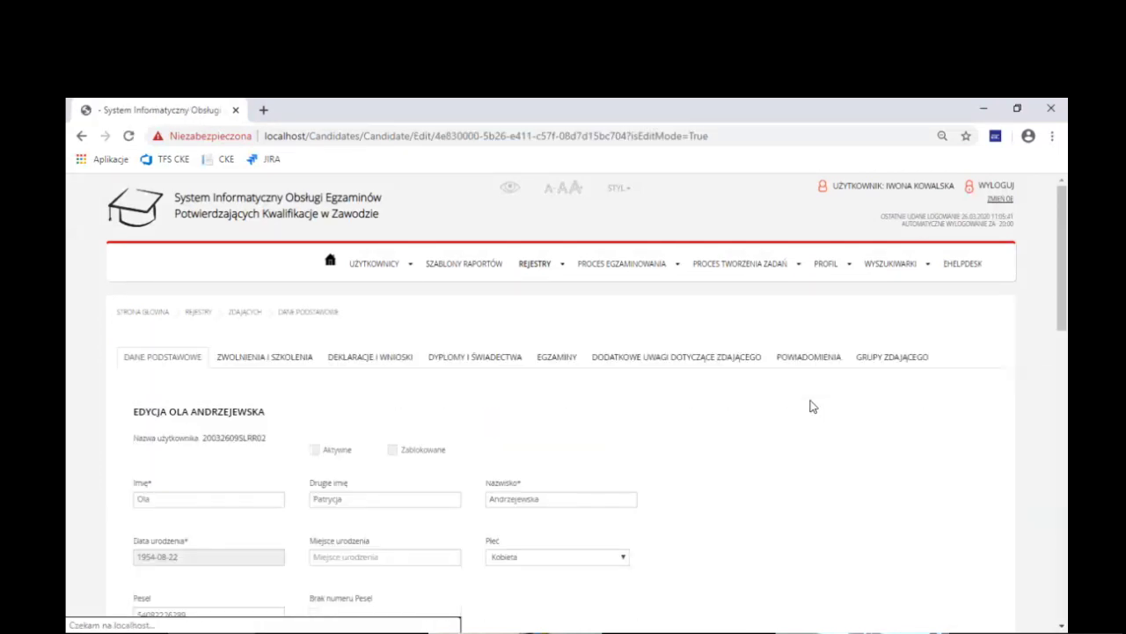
scroll(764, 410, down, 3)
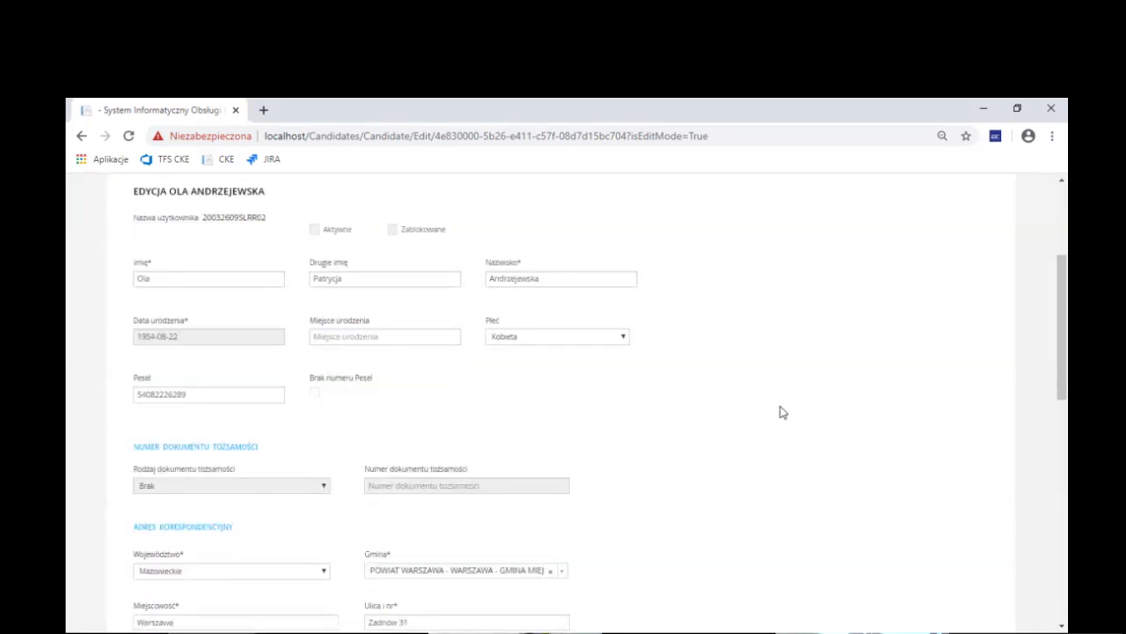
scroll(757, 408, down, 1)
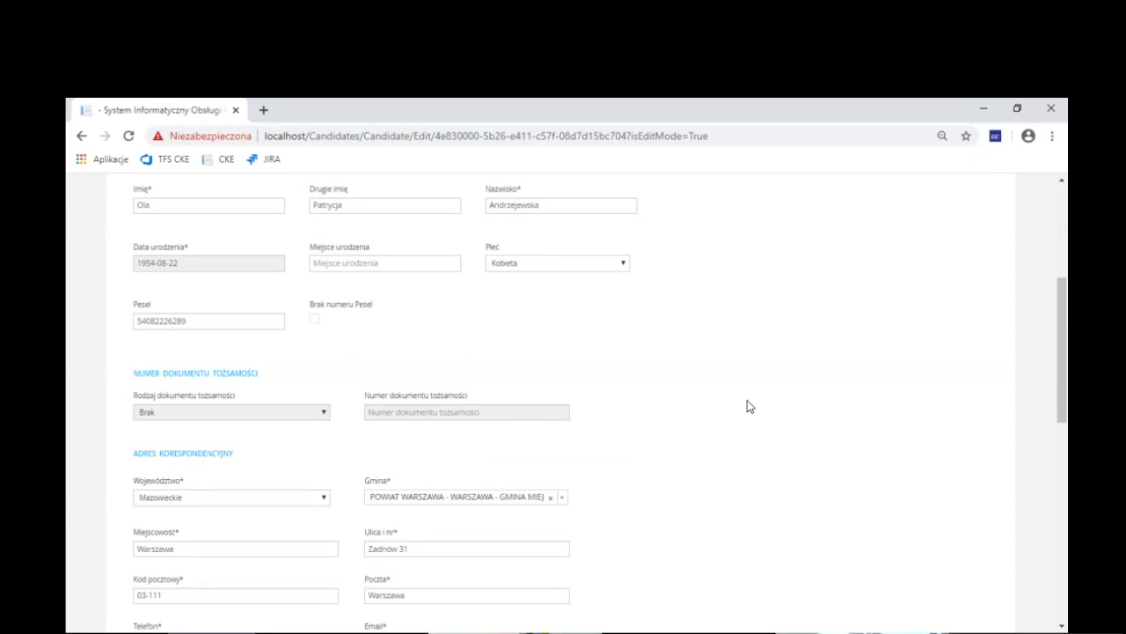
scroll(750, 407, down, 3)
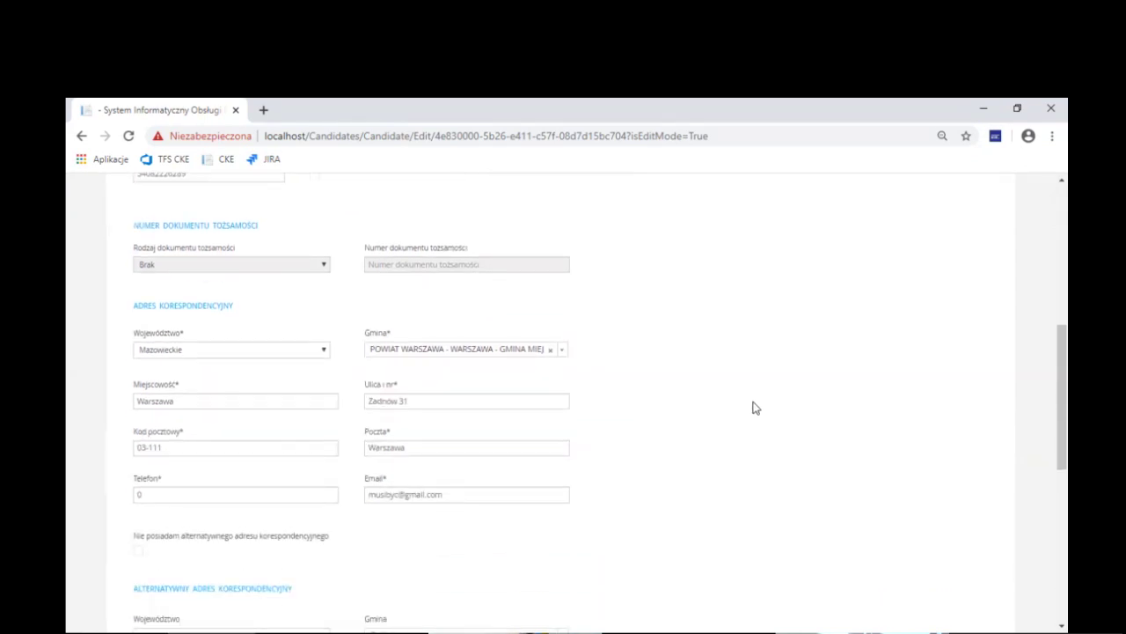
scroll(755, 407, down, 1)
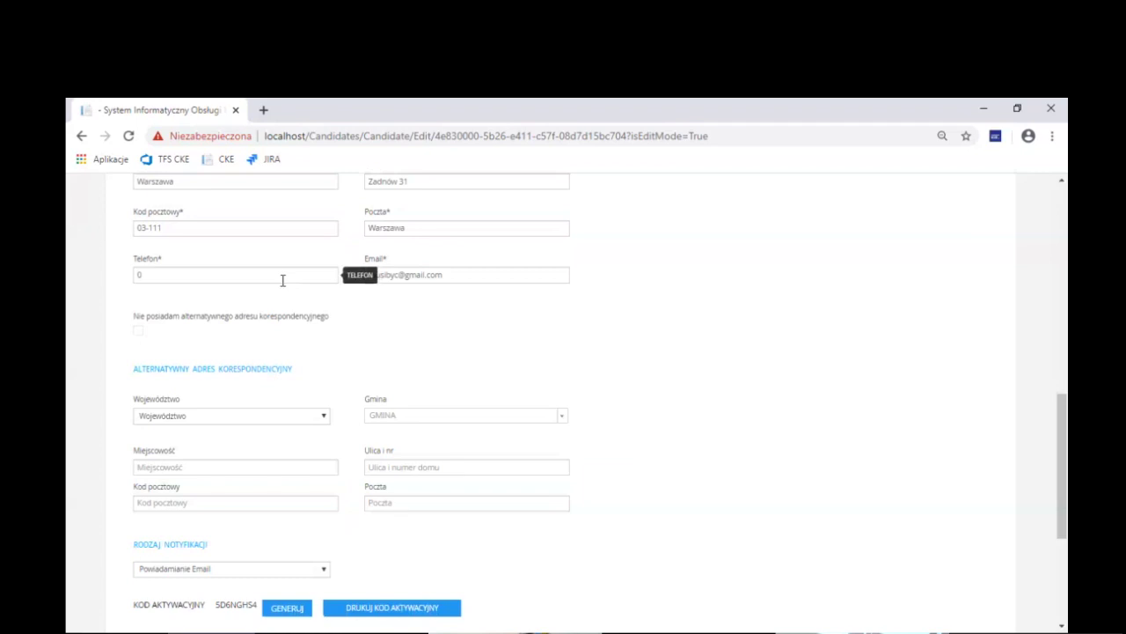
click(508, 272)
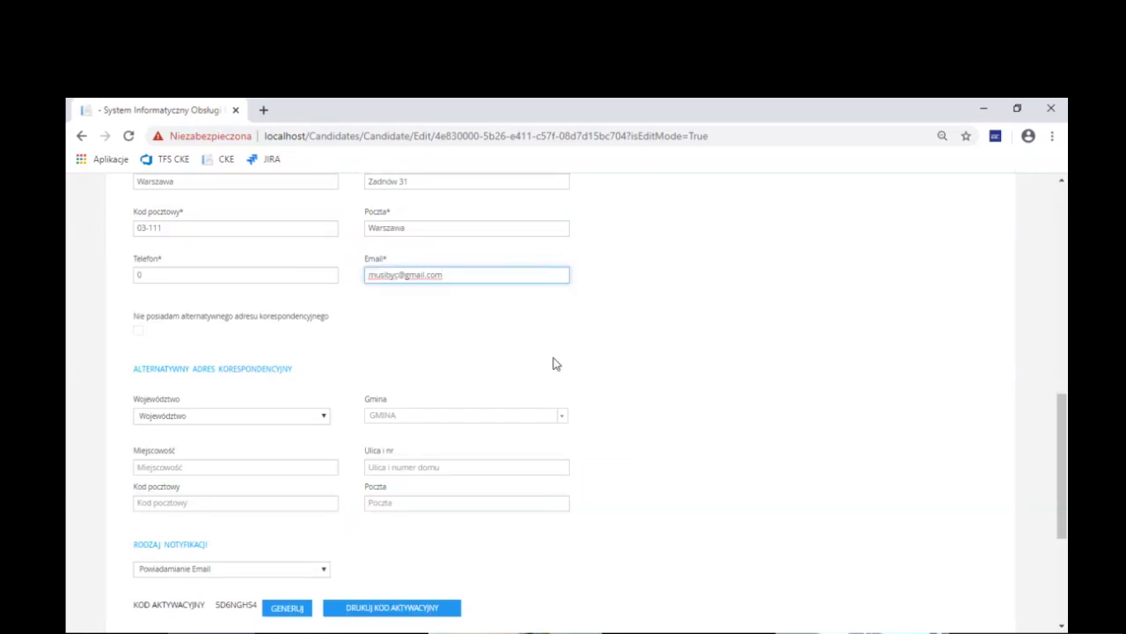
drag(1052, 422, 1064, 447)
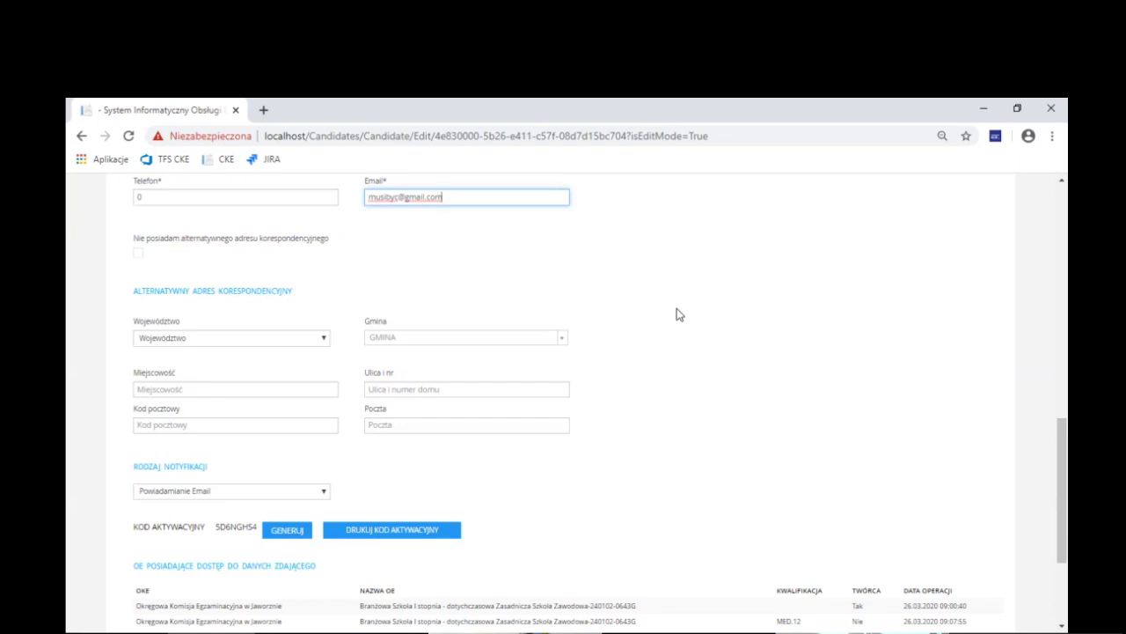
Set Rodzaj notyfikacji to Powiadamianie SMS oraz Email and save the candidate
click(303, 498)
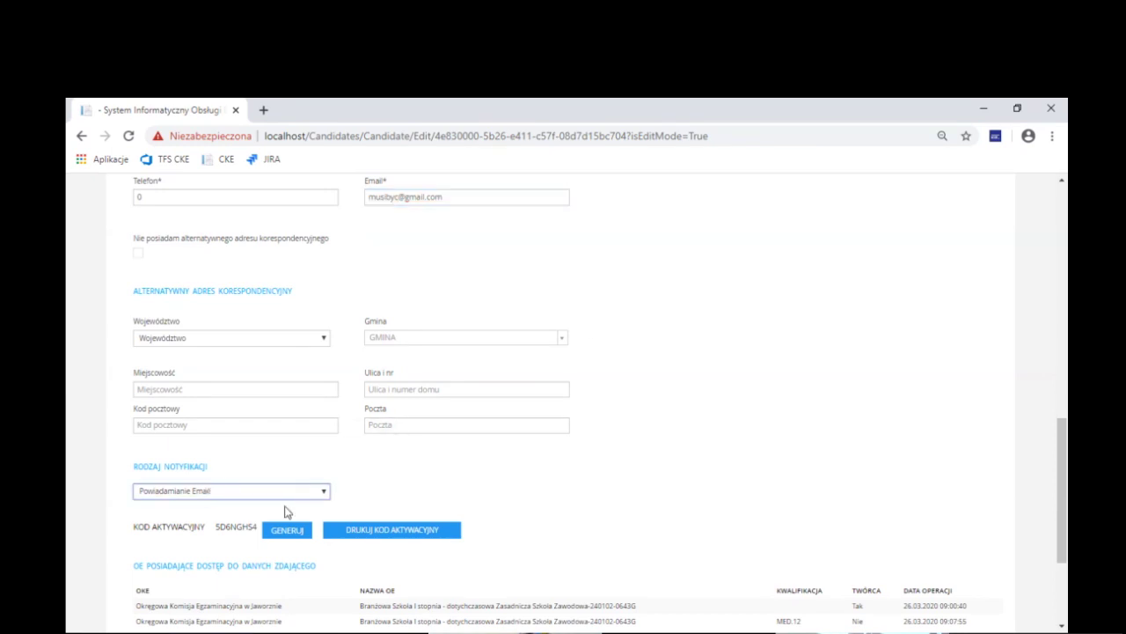
click(330, 515)
scroll(307, 539, down, 3)
click(214, 517)
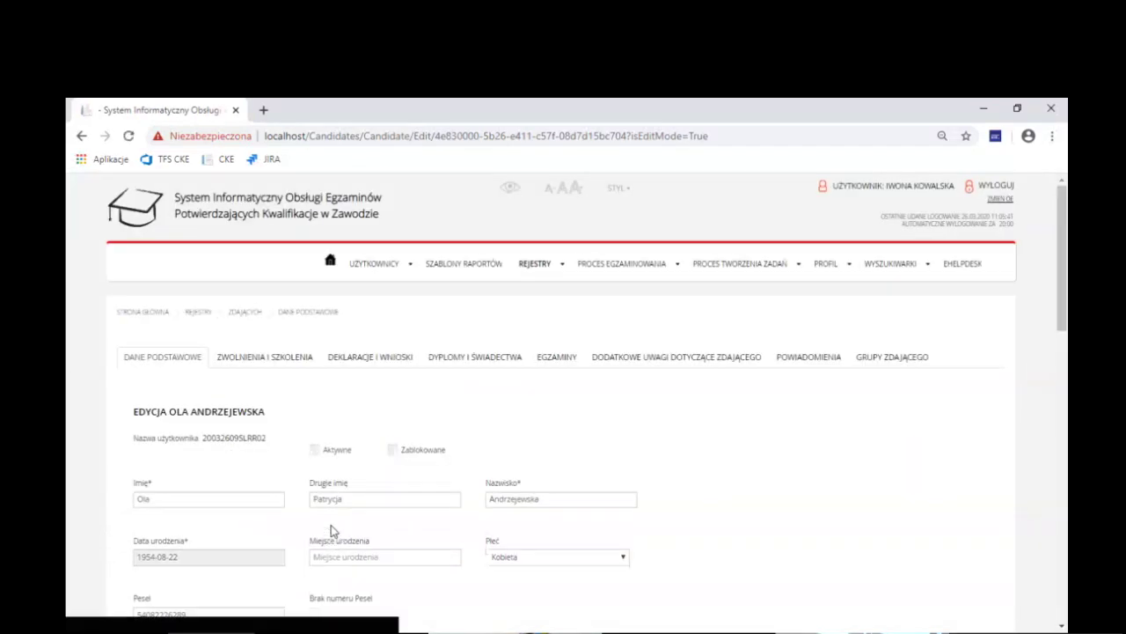
Generate a new activation code for the candidate with GENERUJ
scroll(330, 529, down, 15)
click(290, 463)
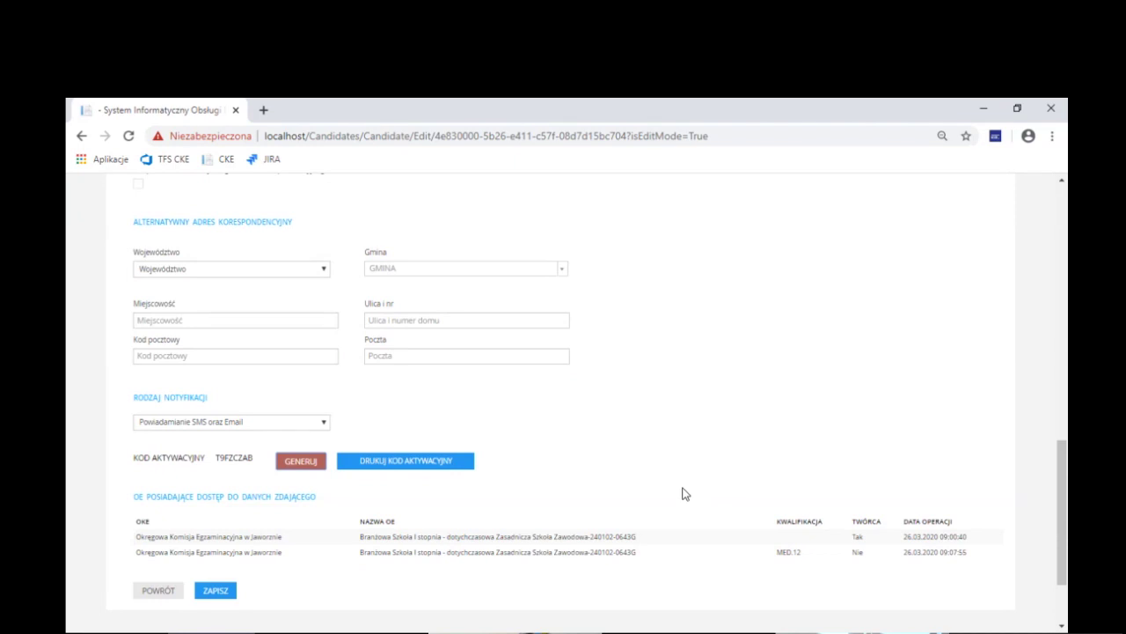
scroll(684, 493, up, 15)
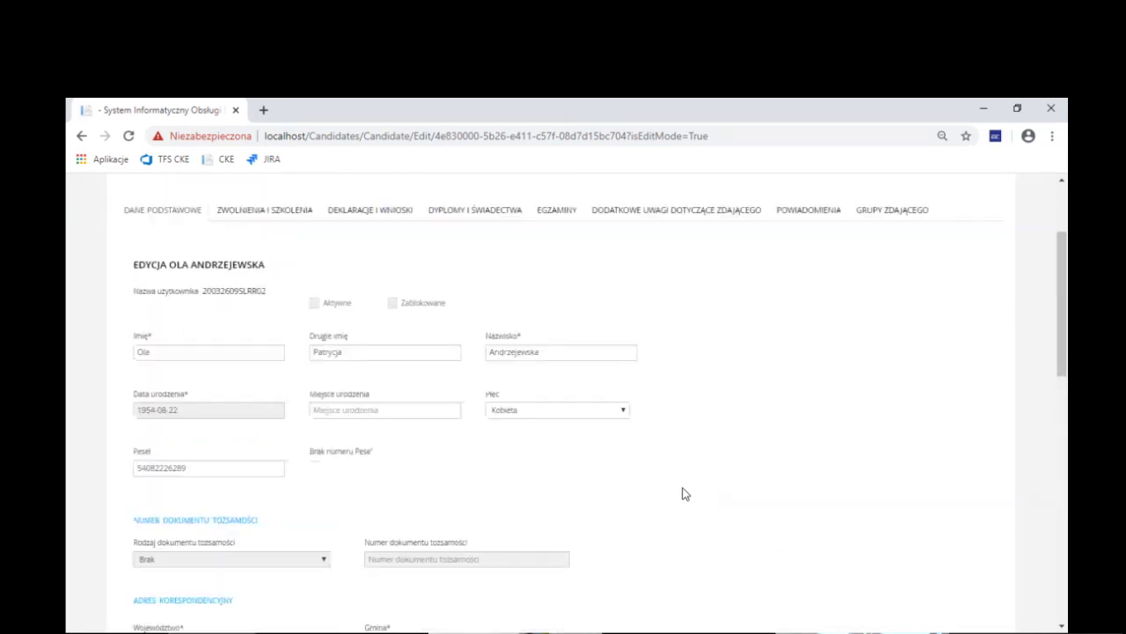
scroll(685, 494, up, 2)
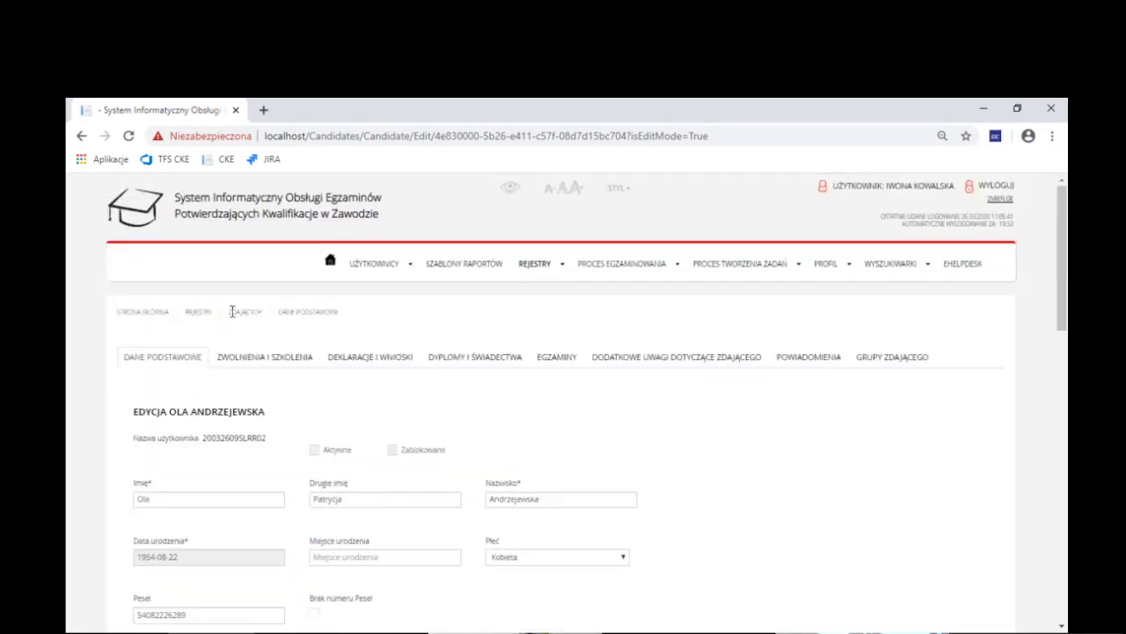
Go to PROCES EGZAMINOWANIA > EGZAMINY > EGZAMINY
click(621, 265)
mouse_move(649, 328)
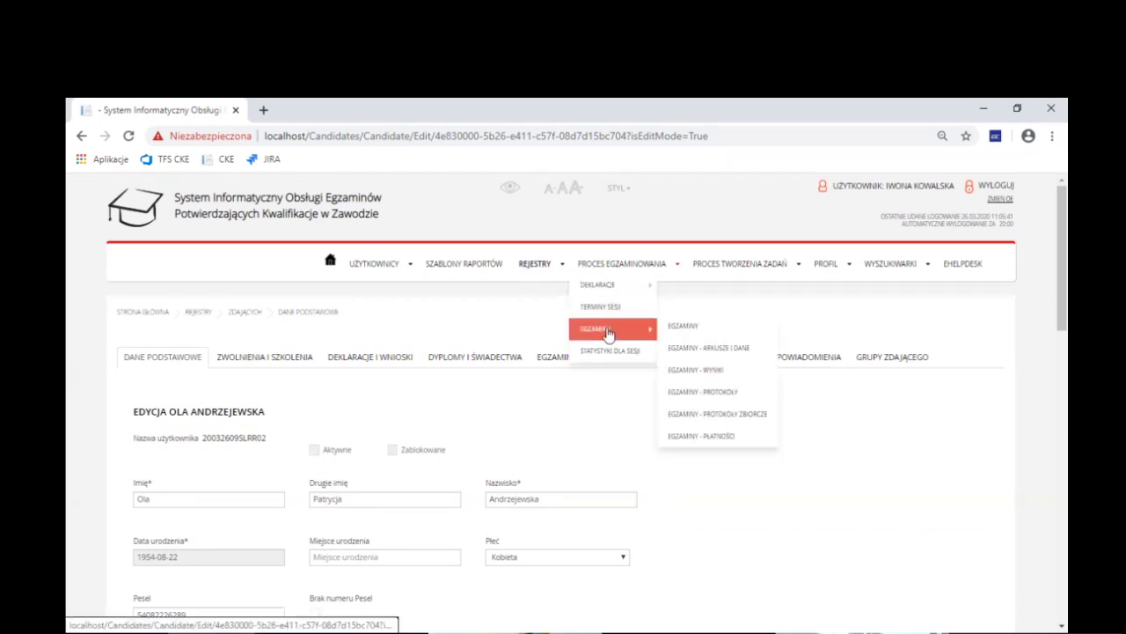
click(702, 328)
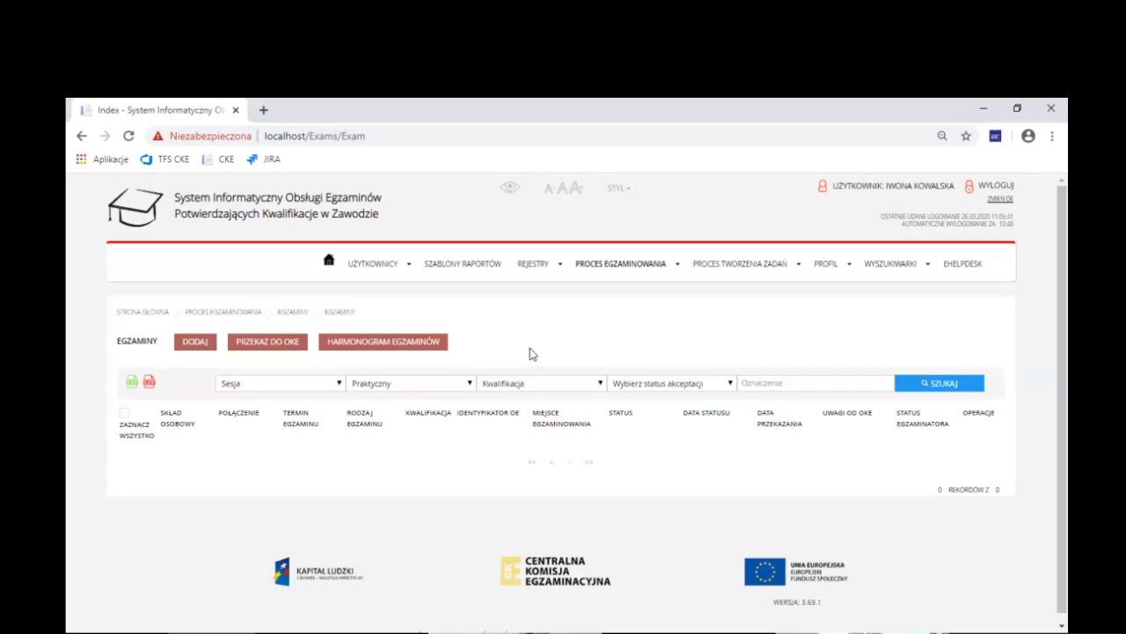
Filter the exams list to session 2020 Lato (czerwiec - lipiec 2020) and search
click(313, 392)
click(273, 418)
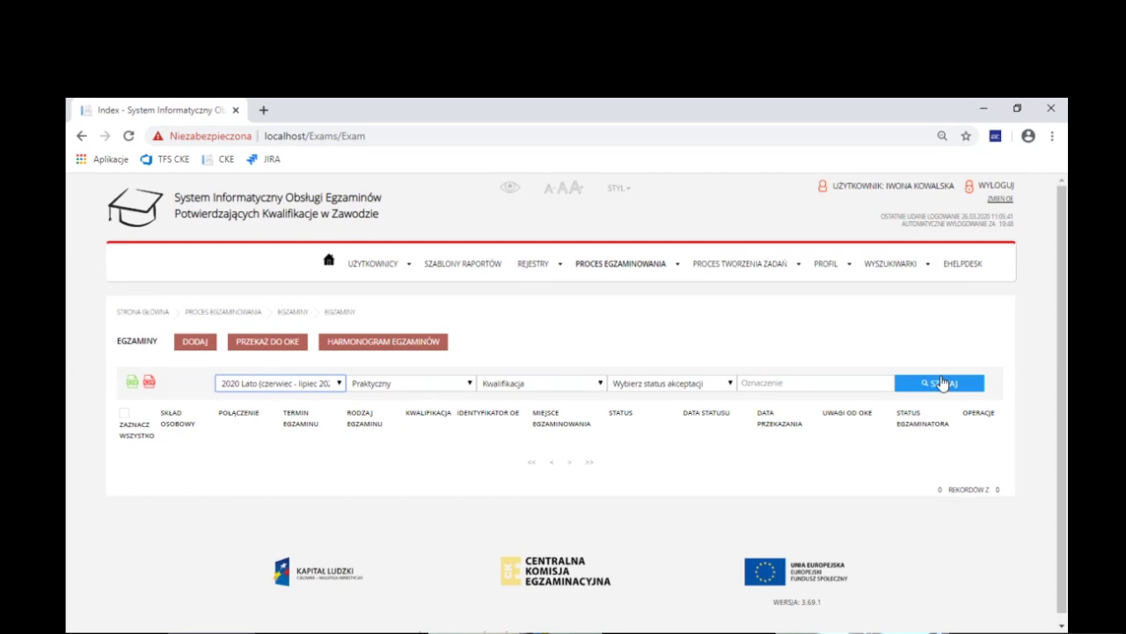
click(941, 383)
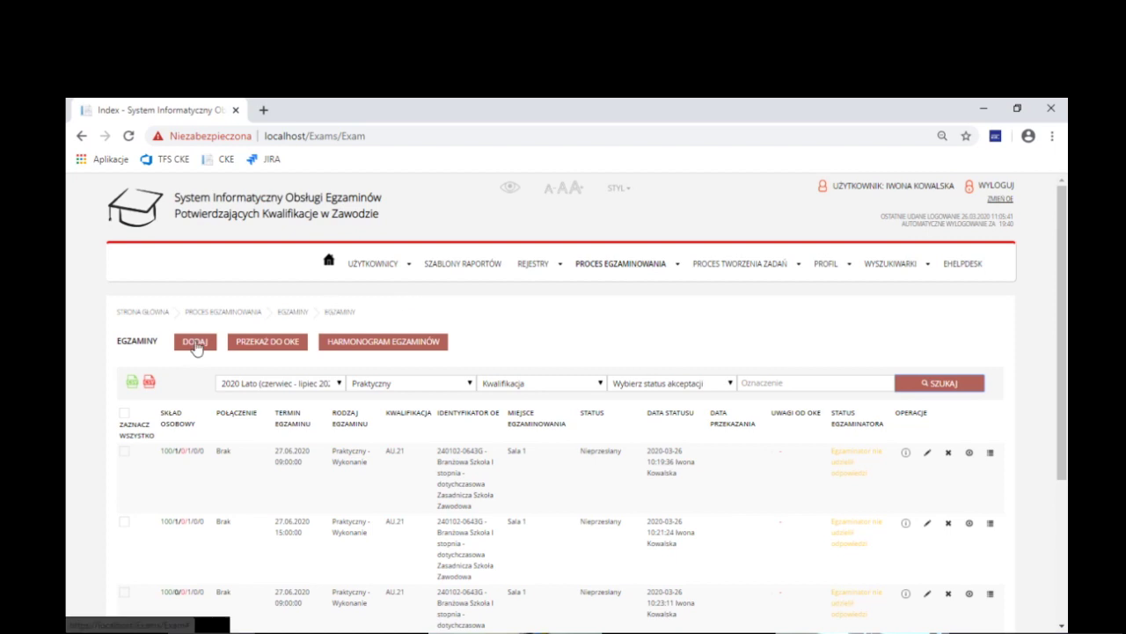
Add a new exam of type Pisemny - papierowy
click(601, 264)
mouse_move(616, 328)
click(677, 326)
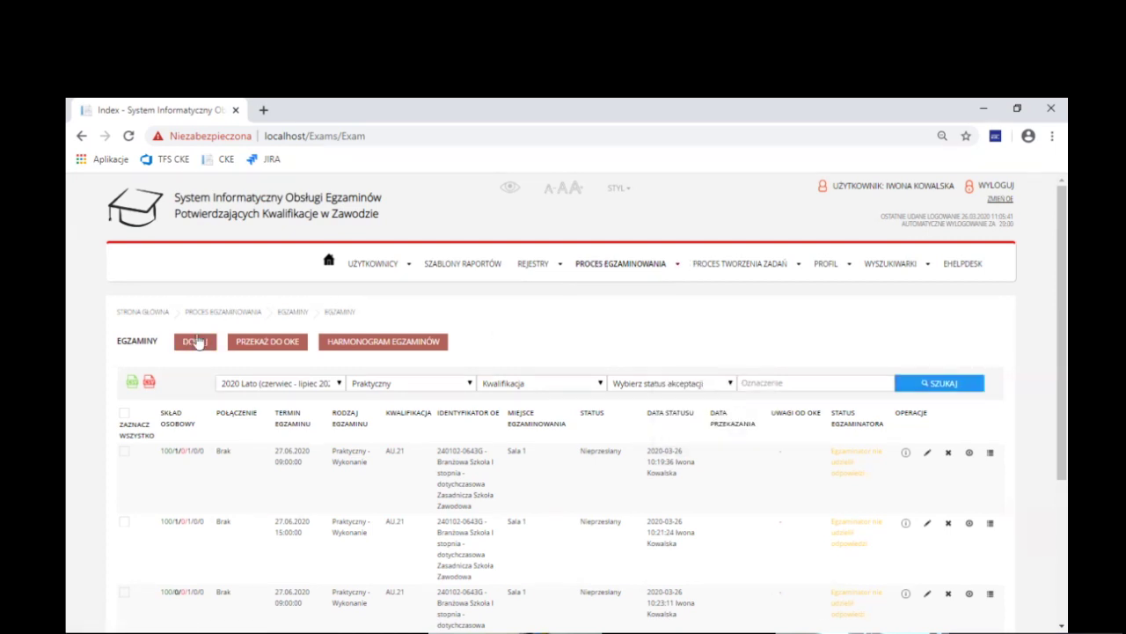
click(209, 349)
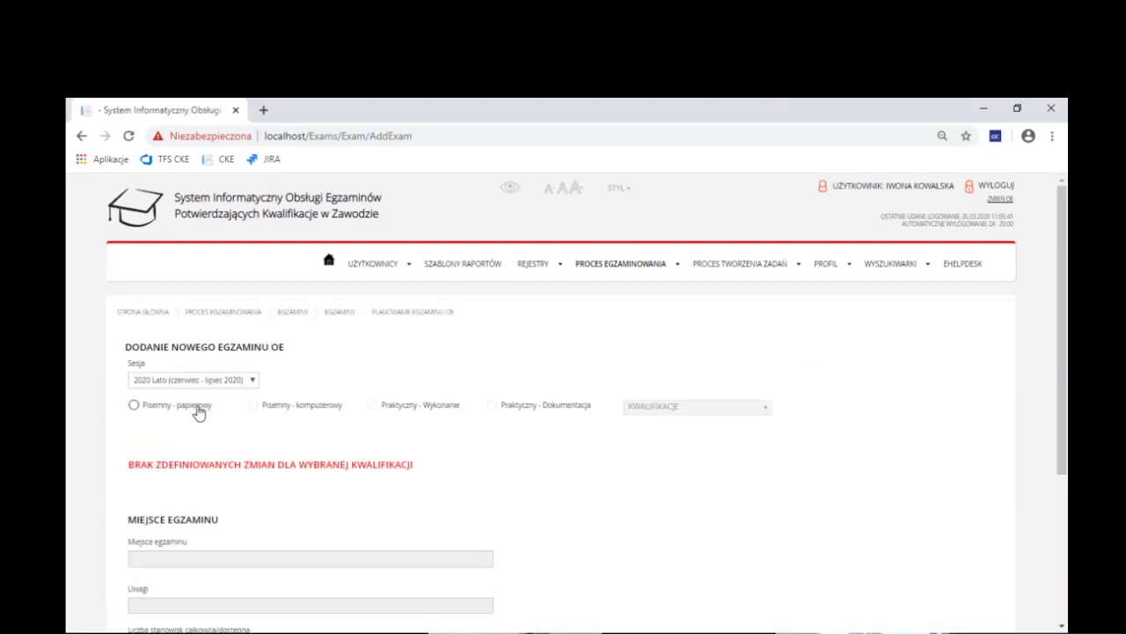
click(297, 413)
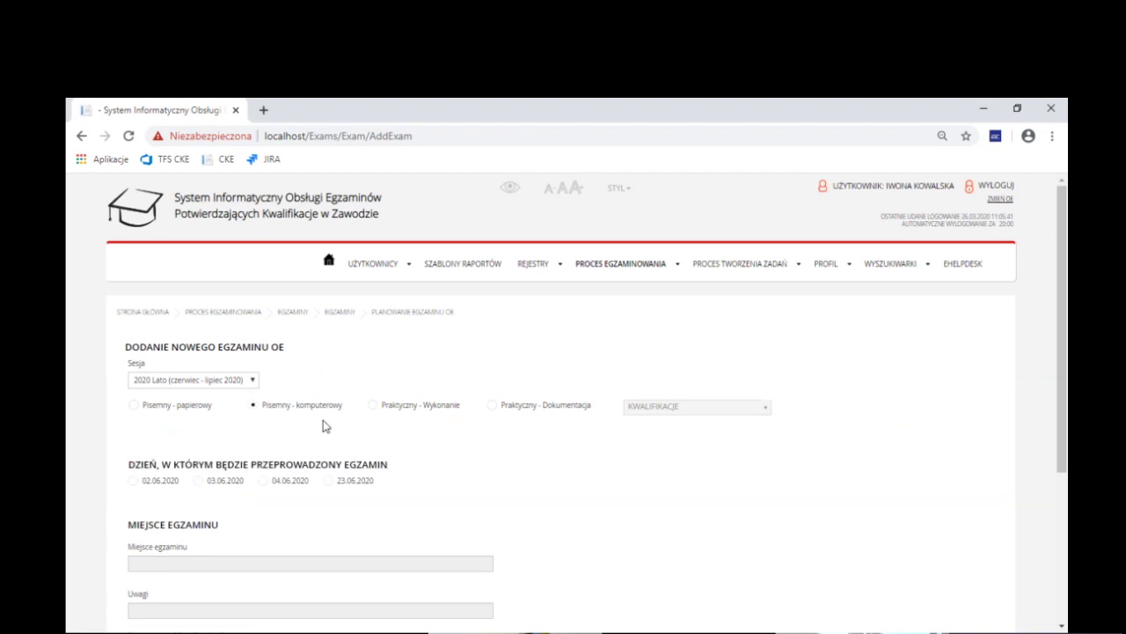
scroll(322, 426, down, 1)
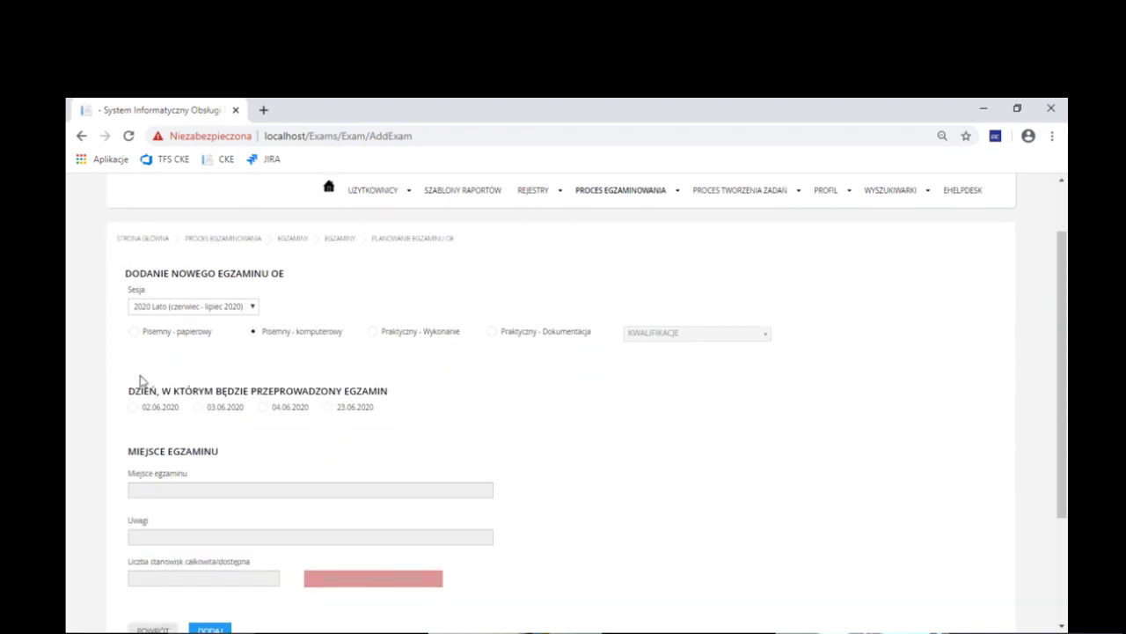
click(134, 332)
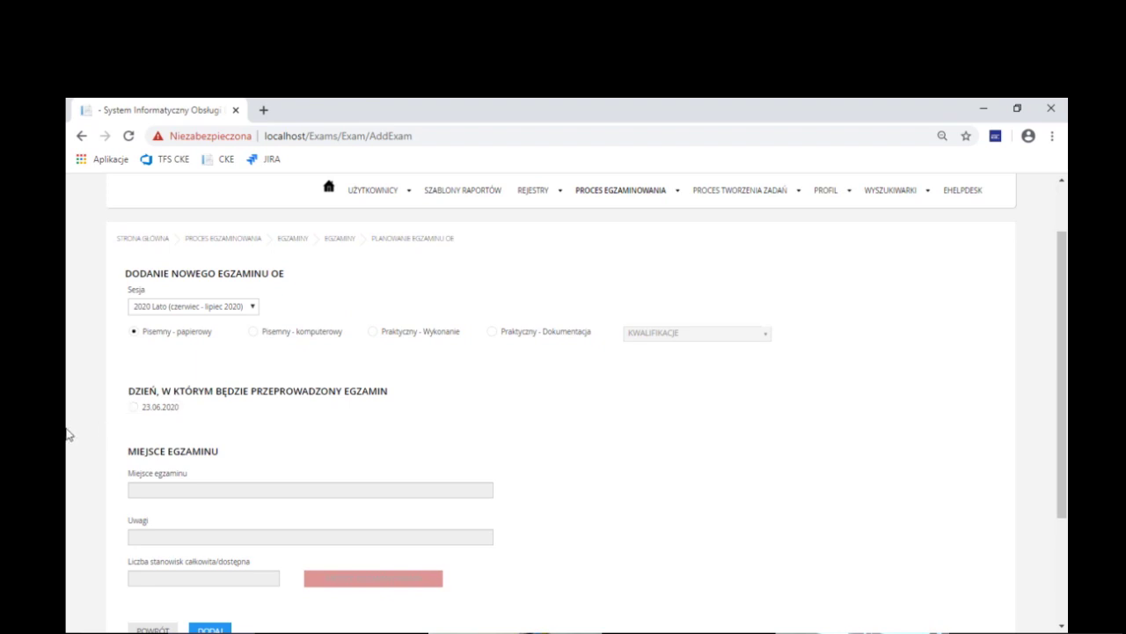
Schedule the exam on 23.06.2020 in the 10:00 shift
scroll(90, 428, down, 1)
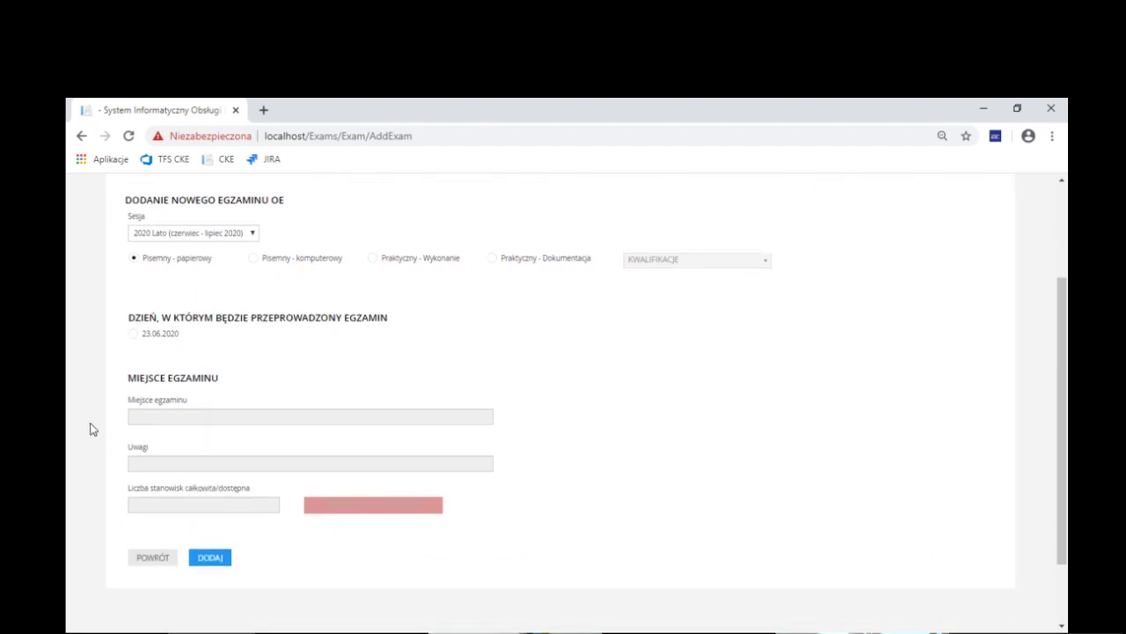
click(158, 339)
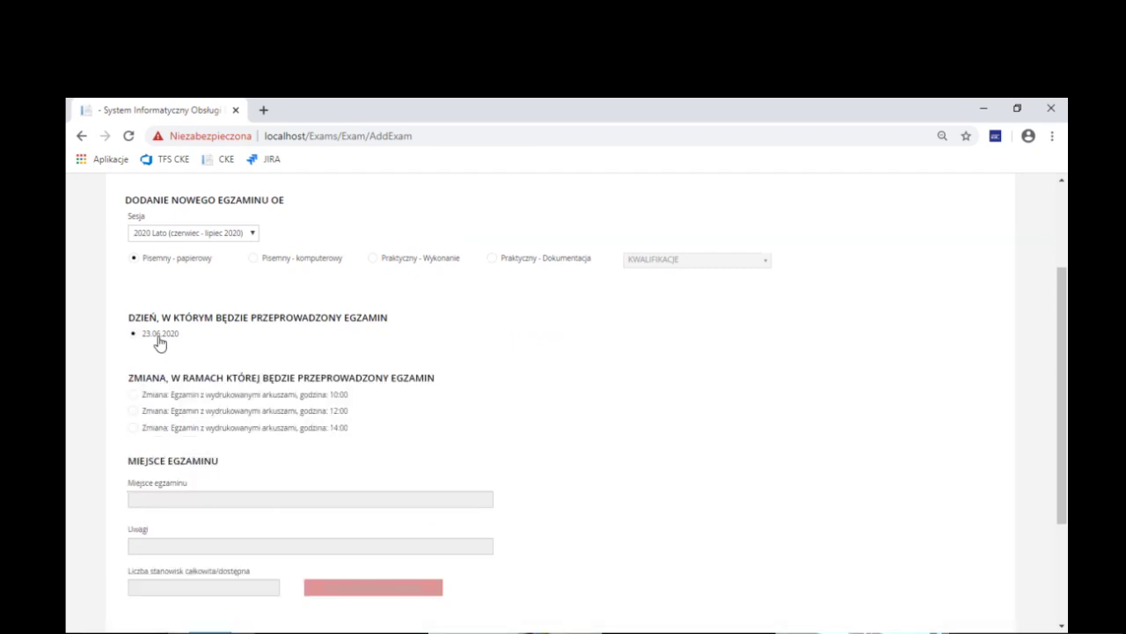
click(171, 397)
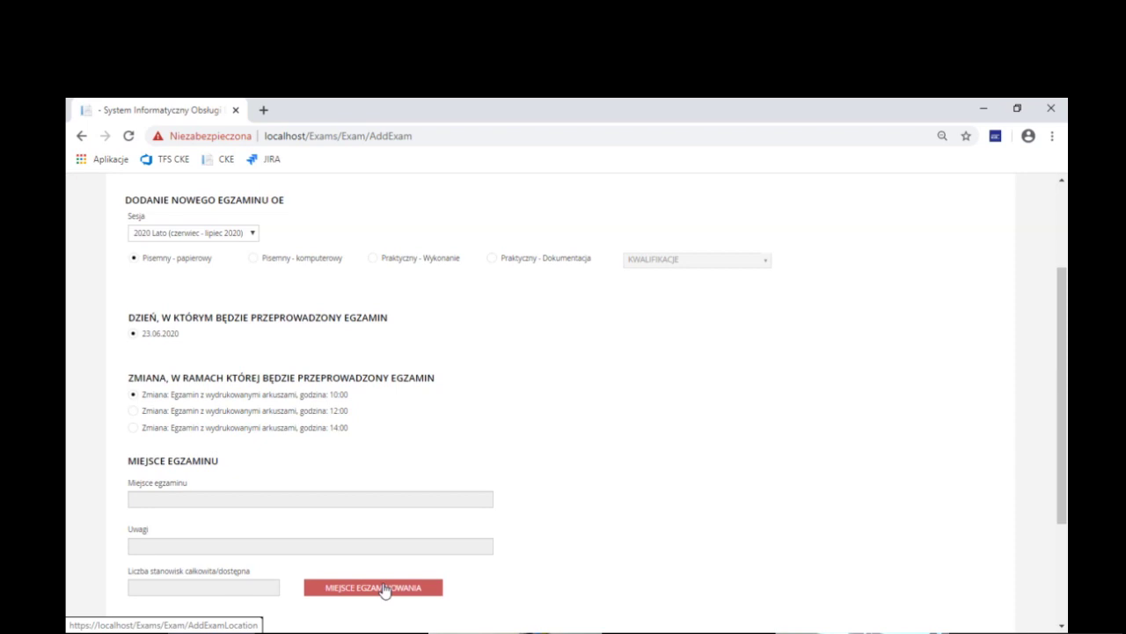
Pick Sala 3 as the exam location and create the paper written exam
click(385, 590)
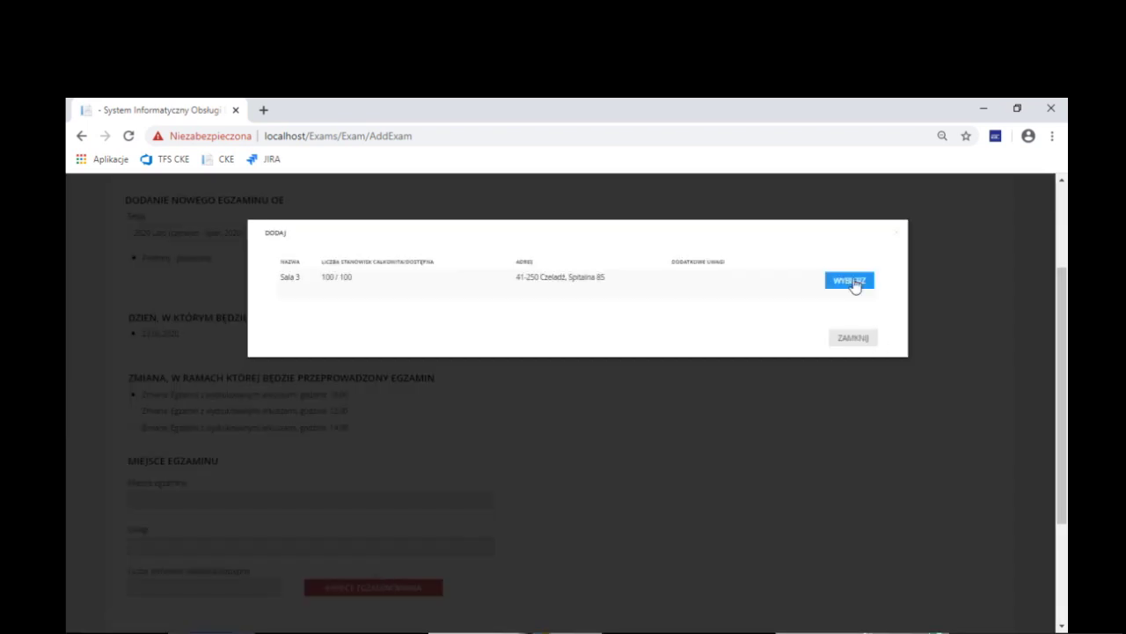
click(849, 281)
scroll(548, 438, down, 2)
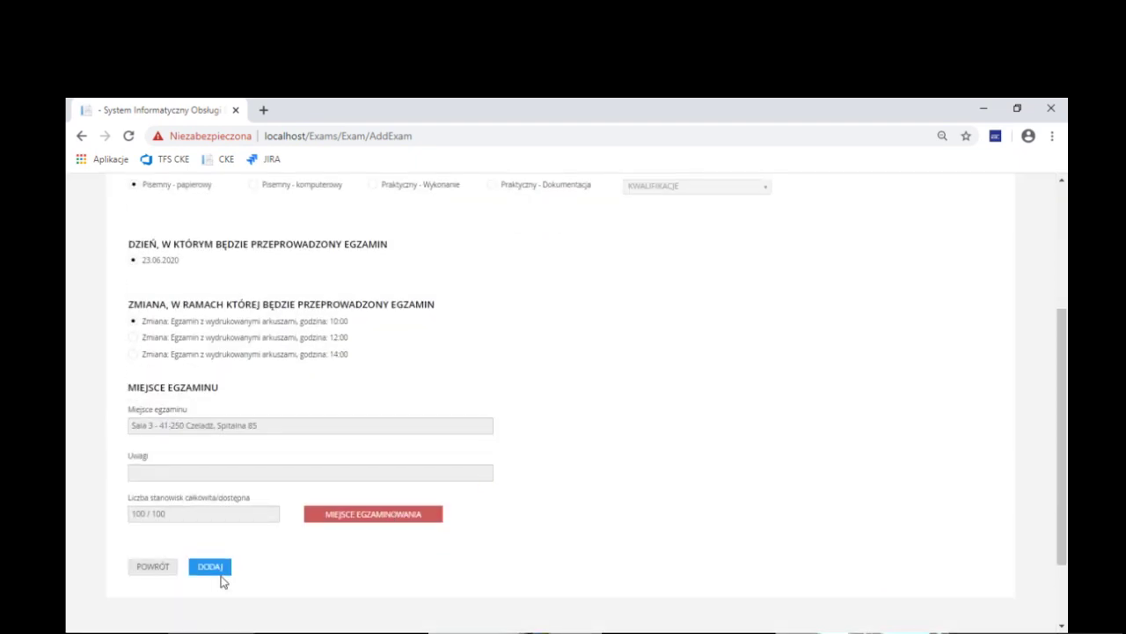
click(205, 570)
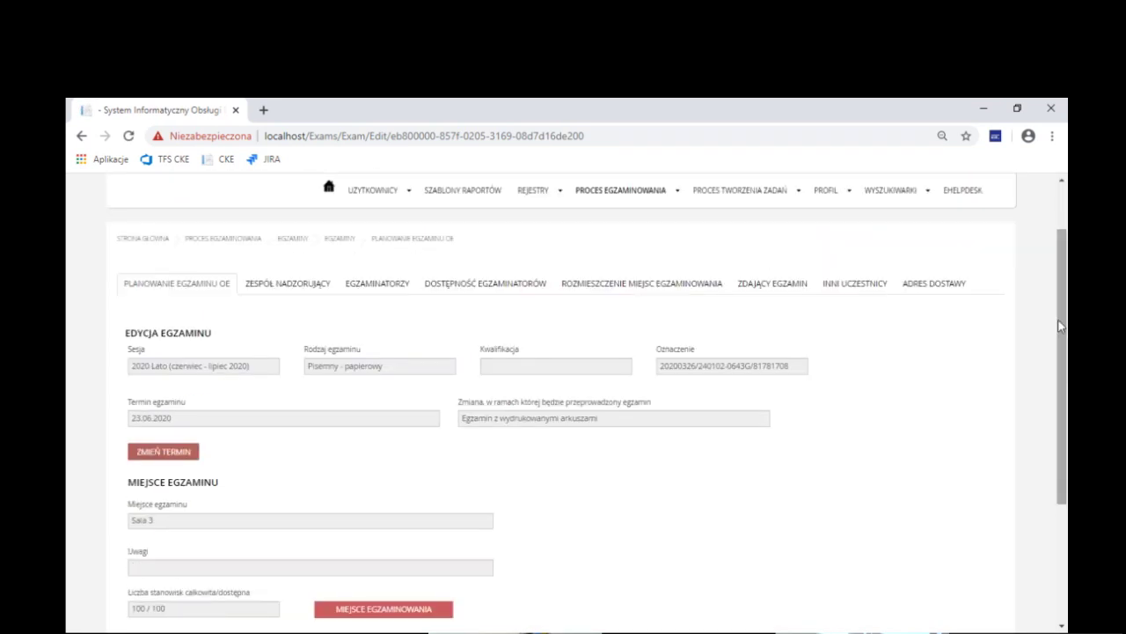
drag(1062, 328, 1067, 375)
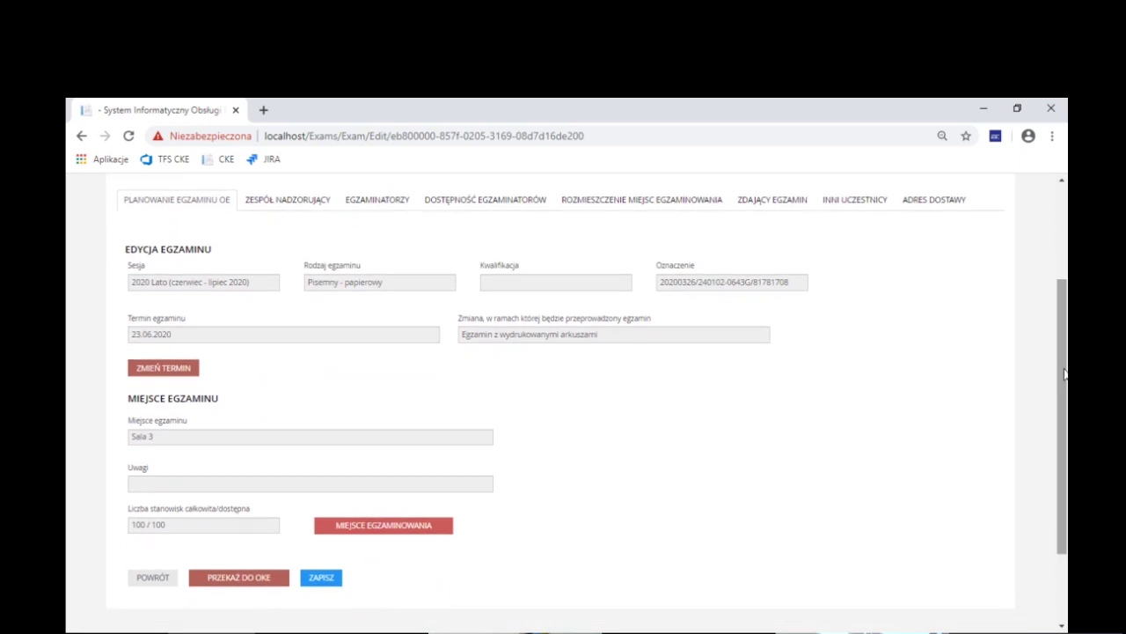
click(211, 203)
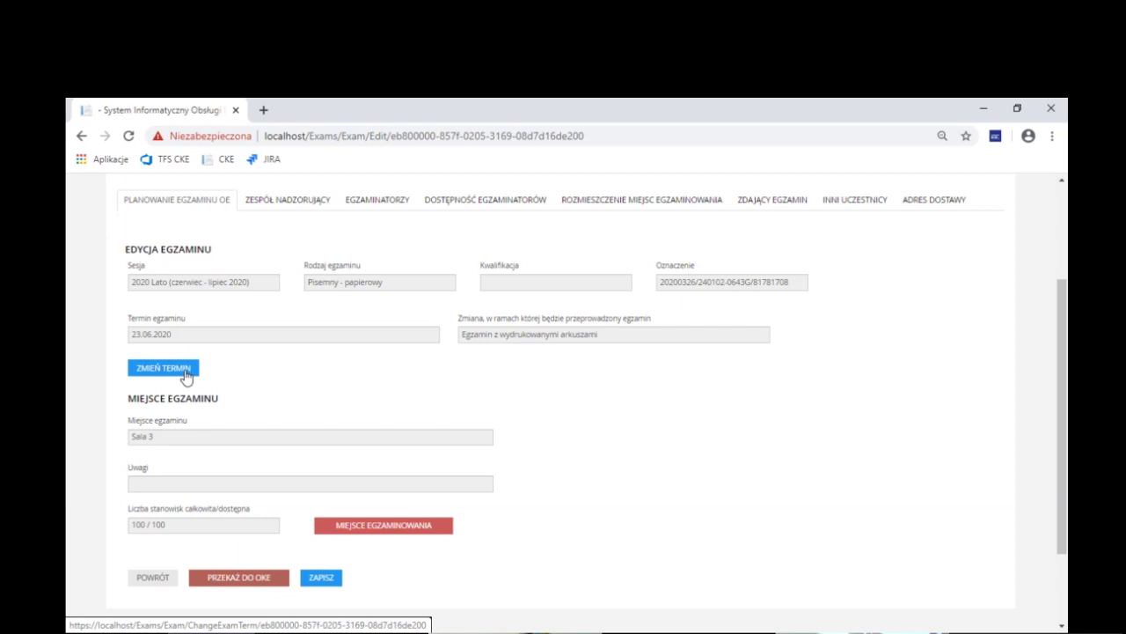
Move the exam to the 12:00 shift
click(165, 369)
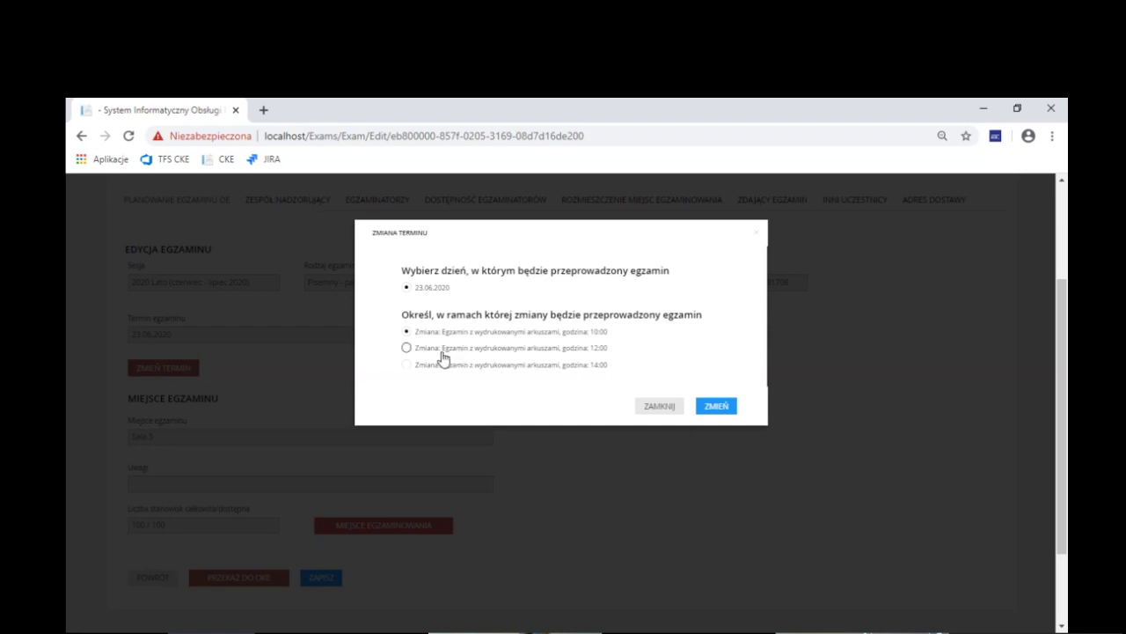
click(409, 351)
click(726, 408)
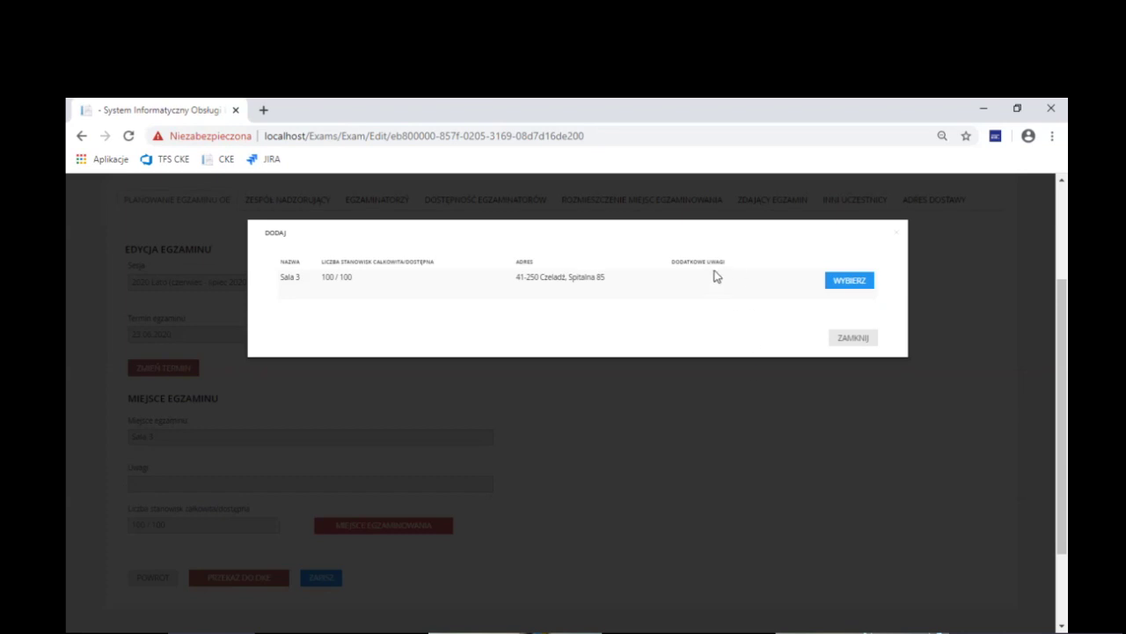
Reassign Sala 3, save the exam, and return to the exams list
click(850, 282)
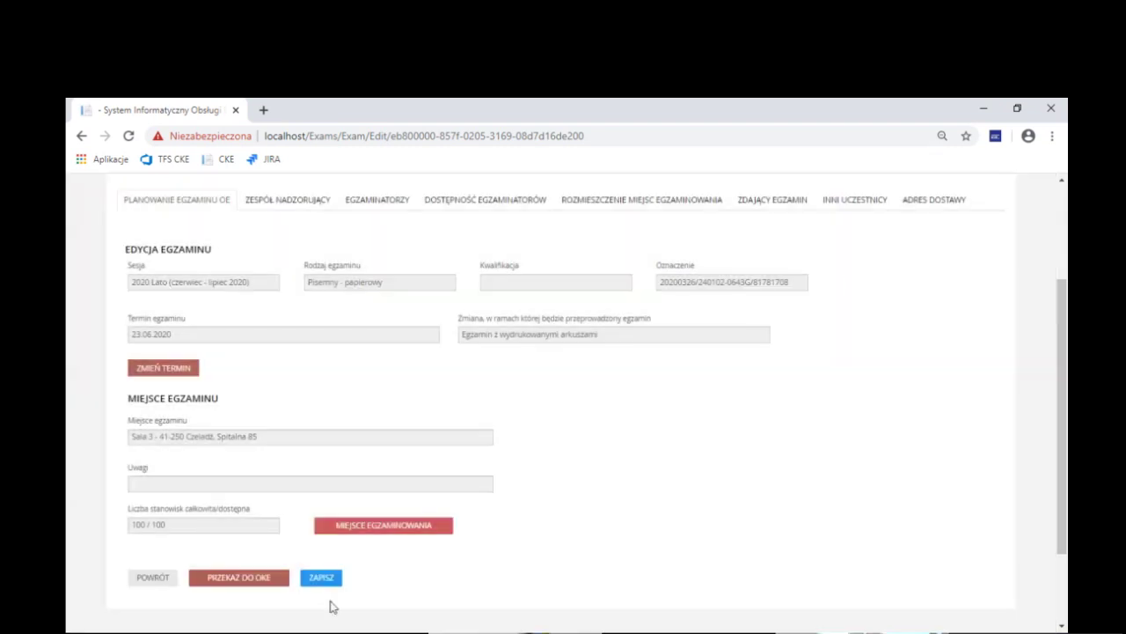
click(325, 583)
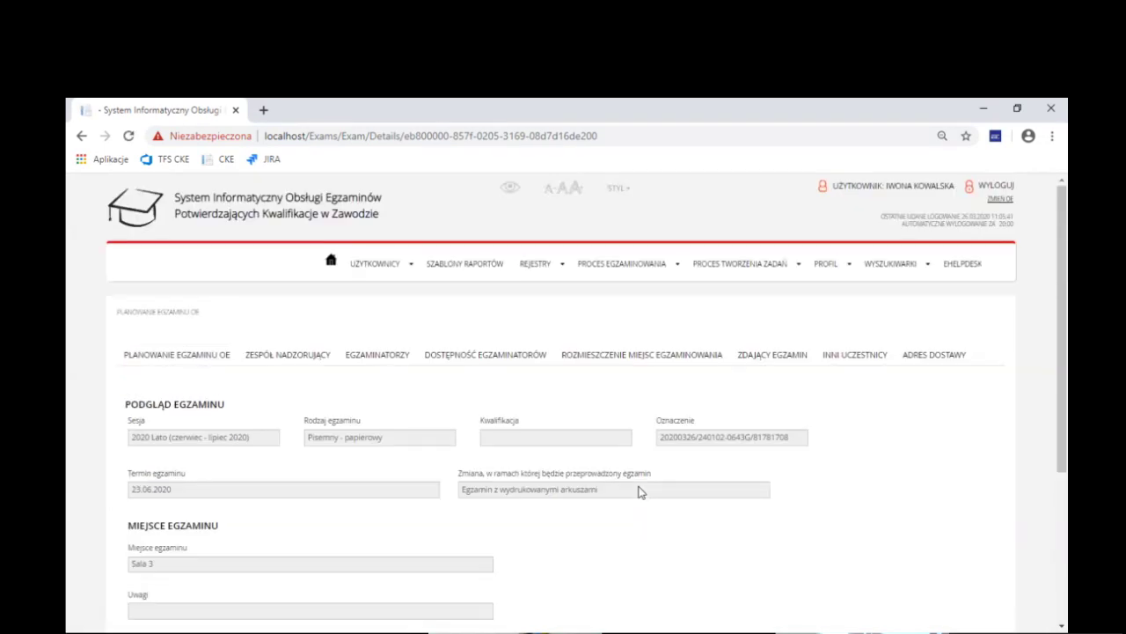
scroll(640, 492, down, 3)
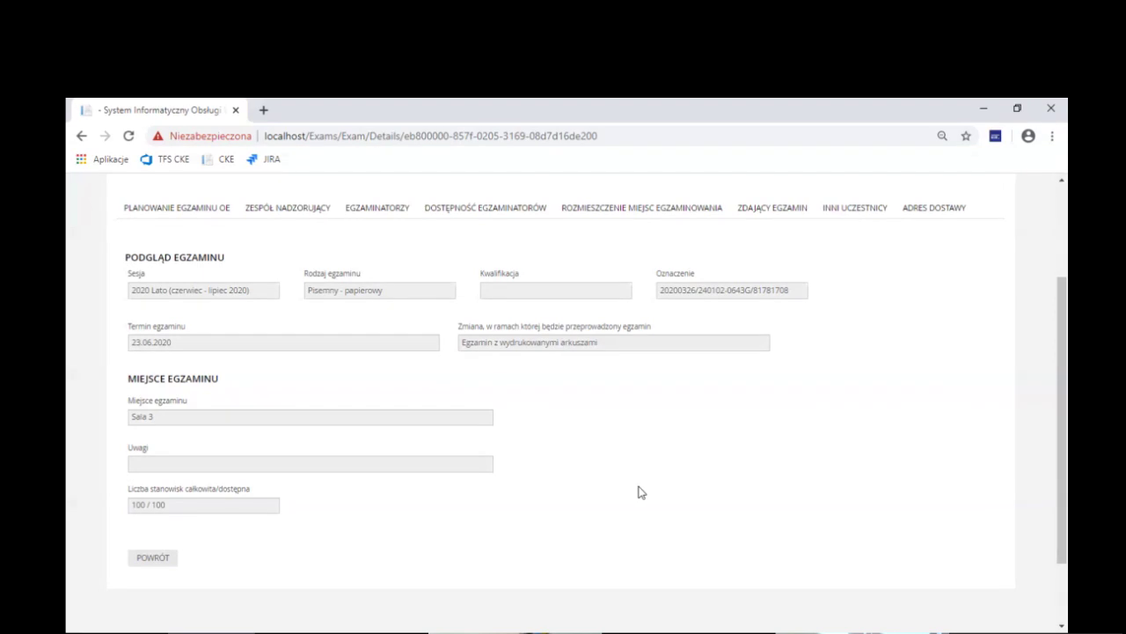
scroll(322, 255, up, 3)
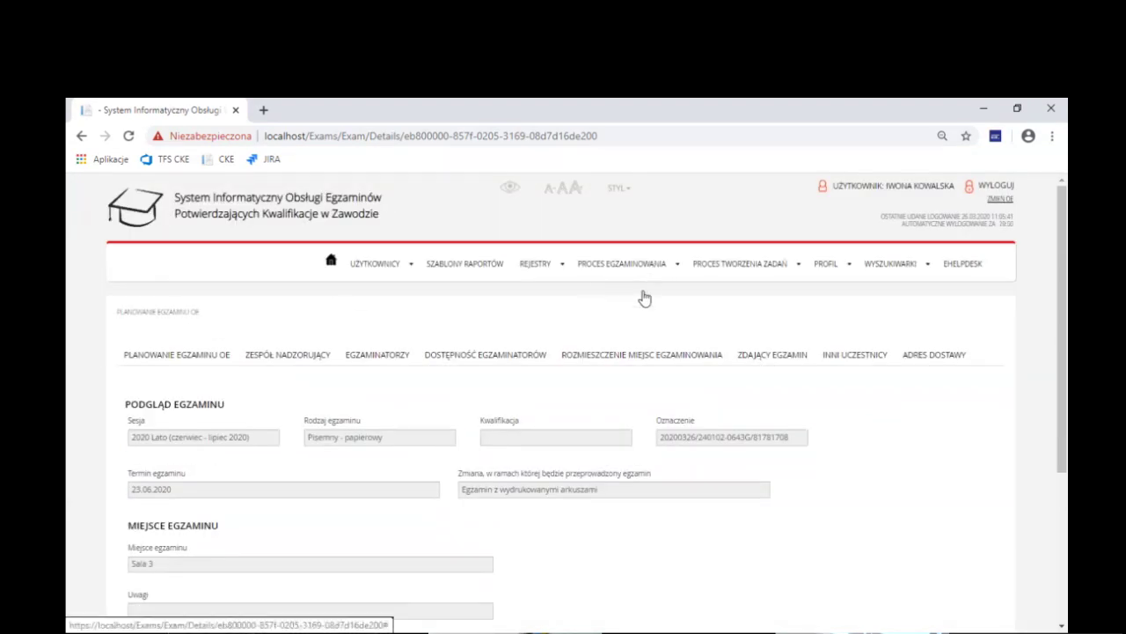
click(648, 269)
mouse_move(629, 329)
click(682, 327)
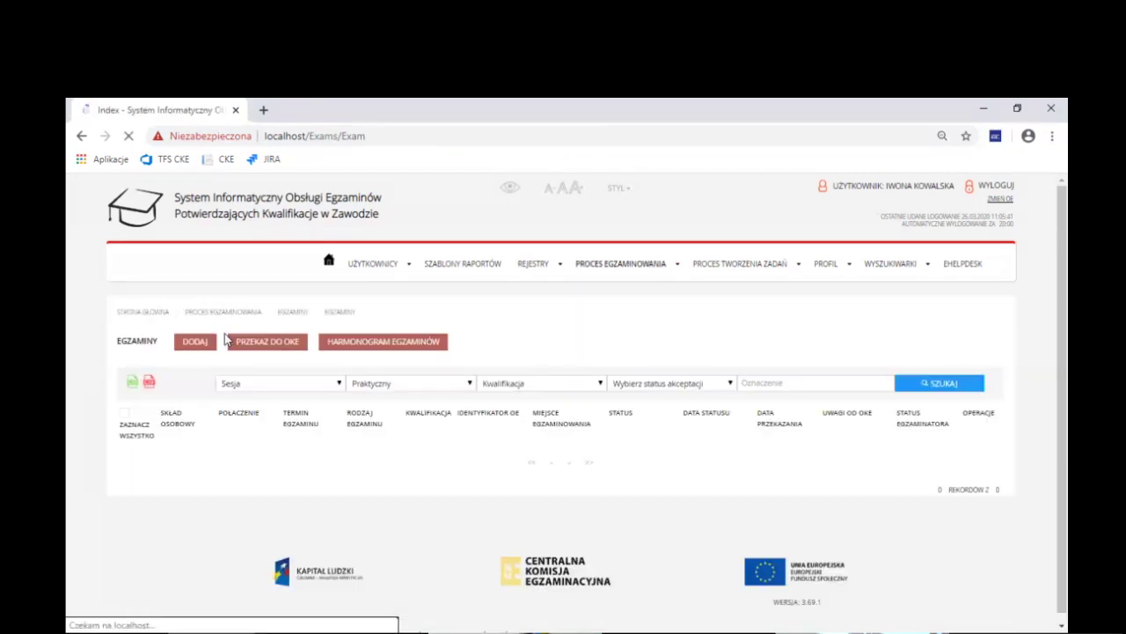
Add a Pisemny - komputerowy exam on 02.06.2020 in the 08:00 shift
click(197, 344)
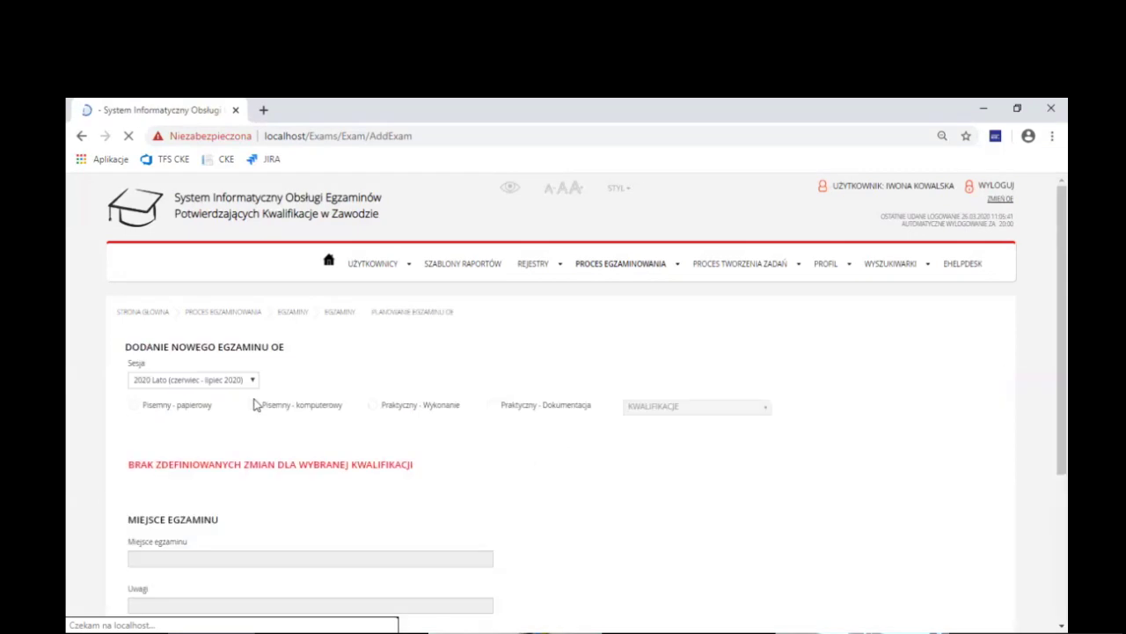
click(281, 405)
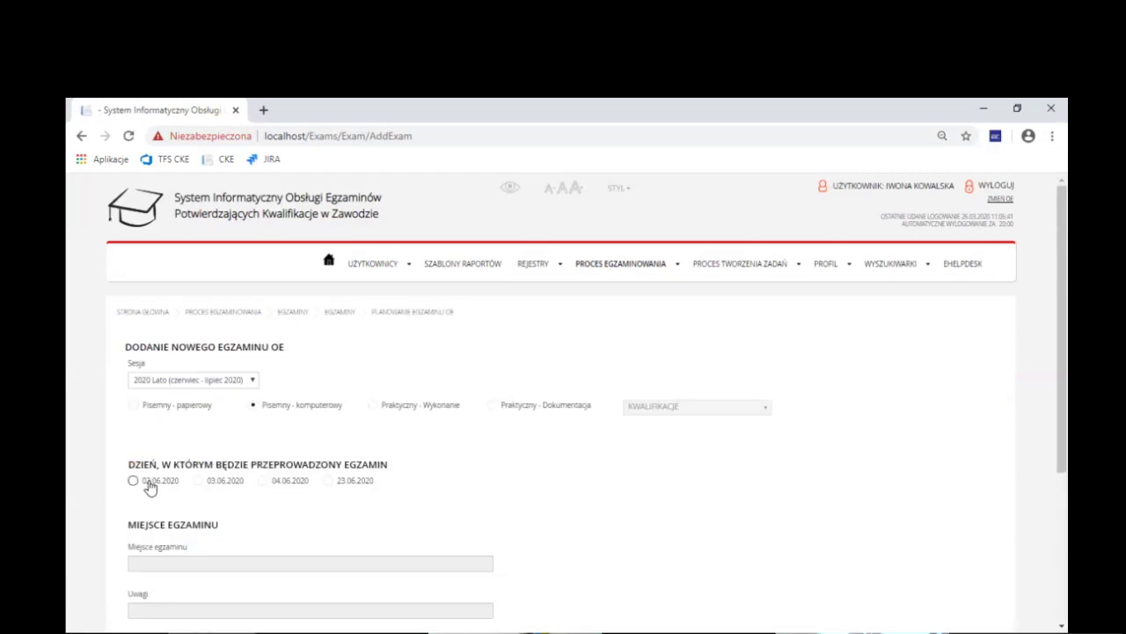
click(139, 481)
scroll(112, 398, down, 2)
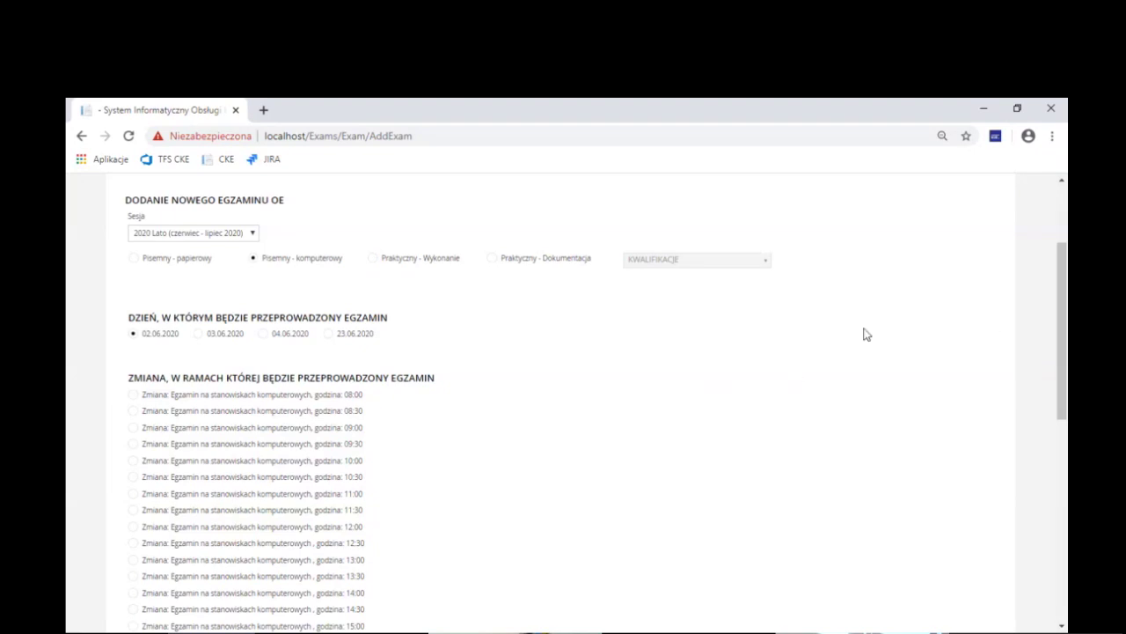
scroll(576, 424, down, 2)
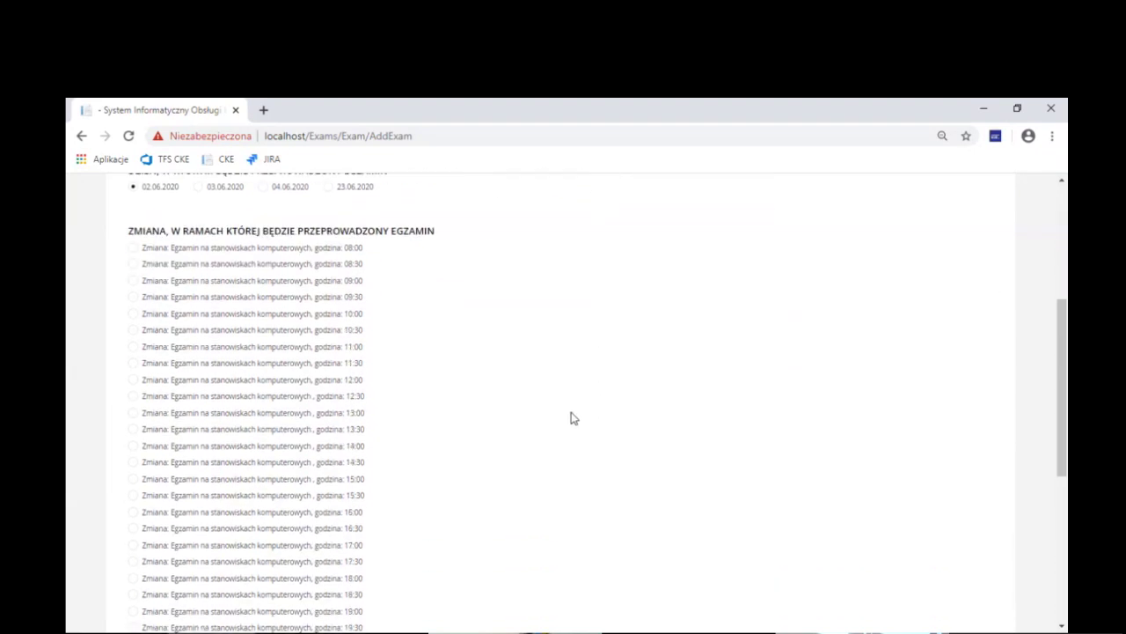
scroll(571, 418, down, 2)
scroll(571, 418, up, 1)
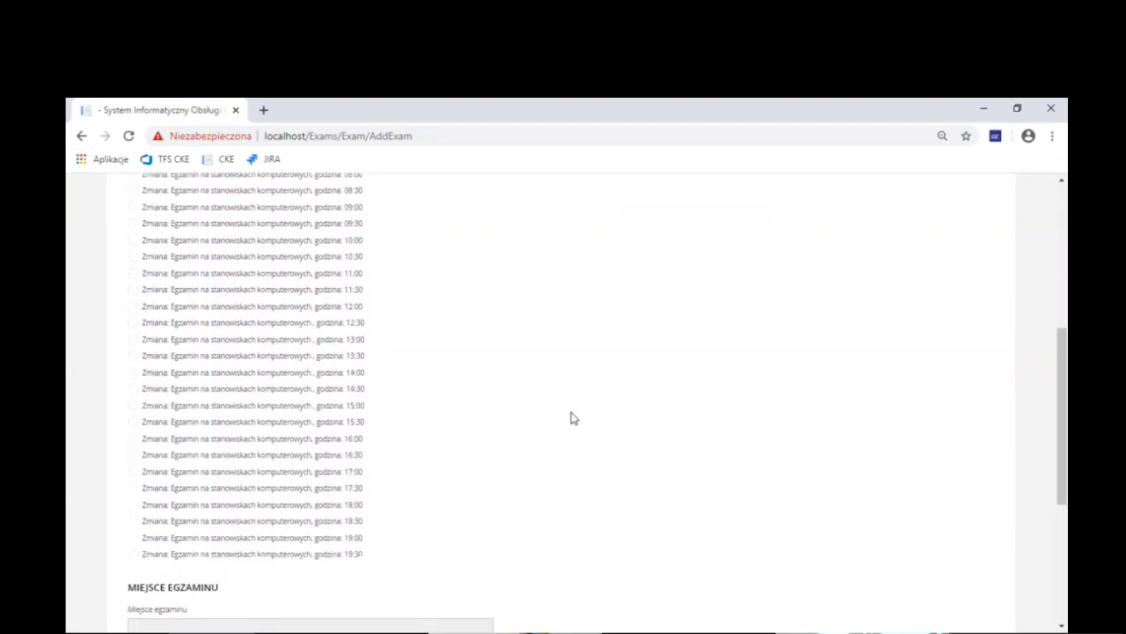
scroll(572, 418, up, 3)
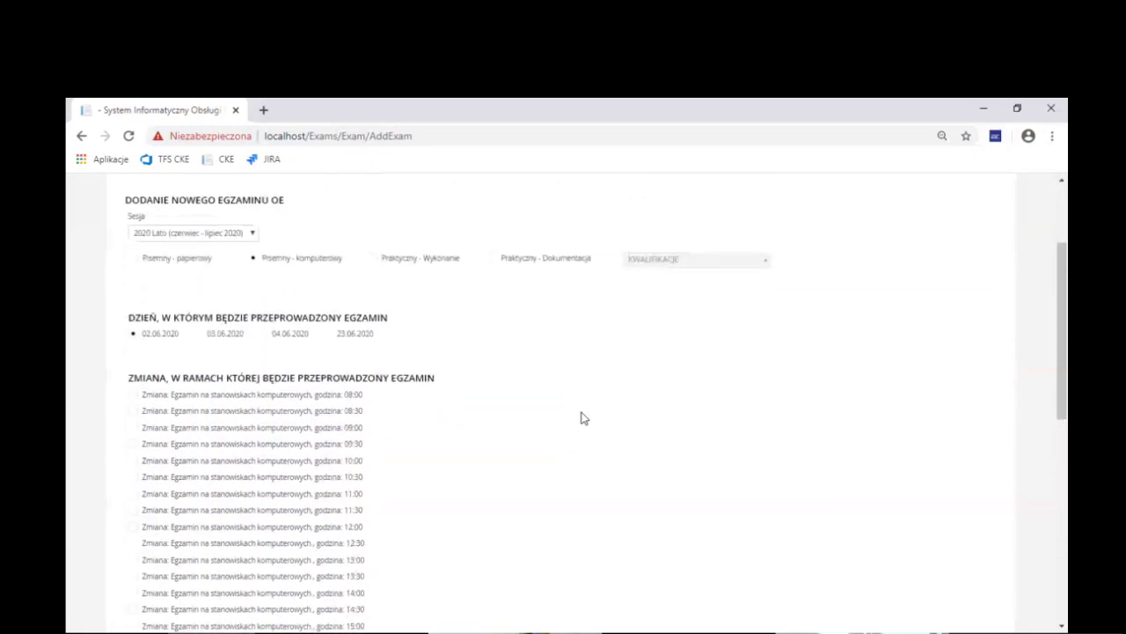
click(132, 394)
Choose Sala 3 as the exam room and create the computer-based exam
drag(1063, 333, 1065, 403)
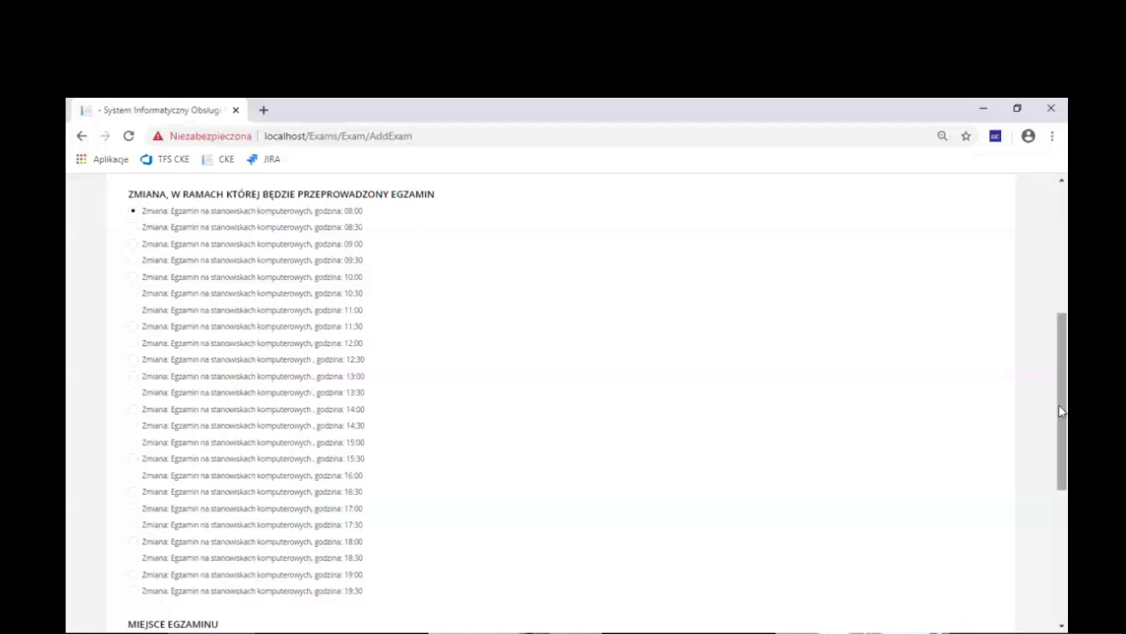
drag(1063, 414, 1065, 503)
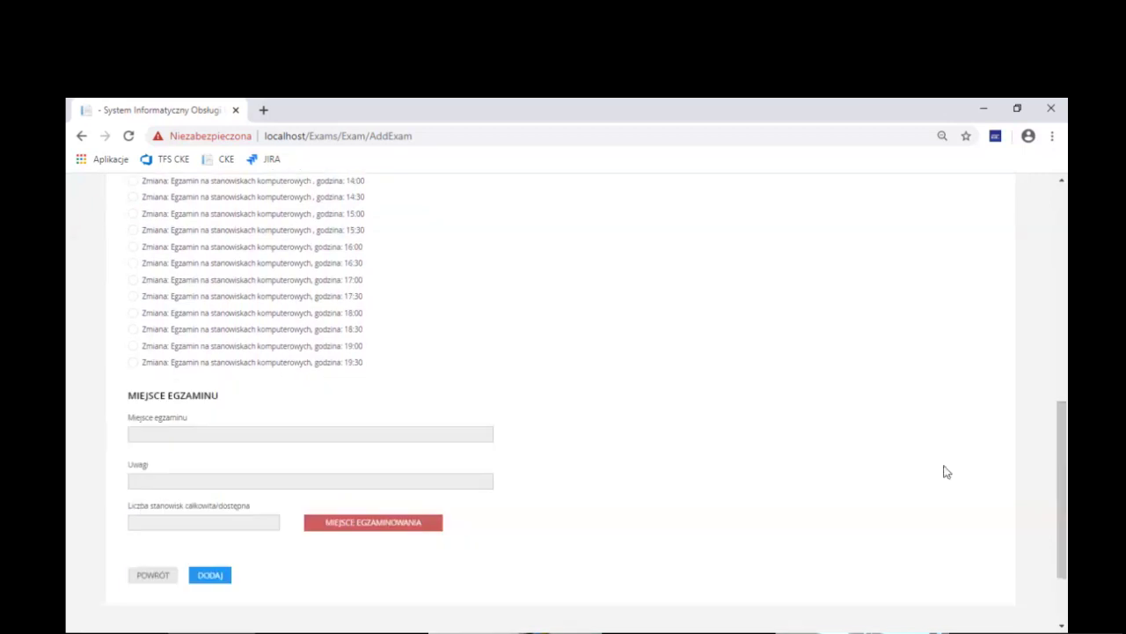
click(401, 526)
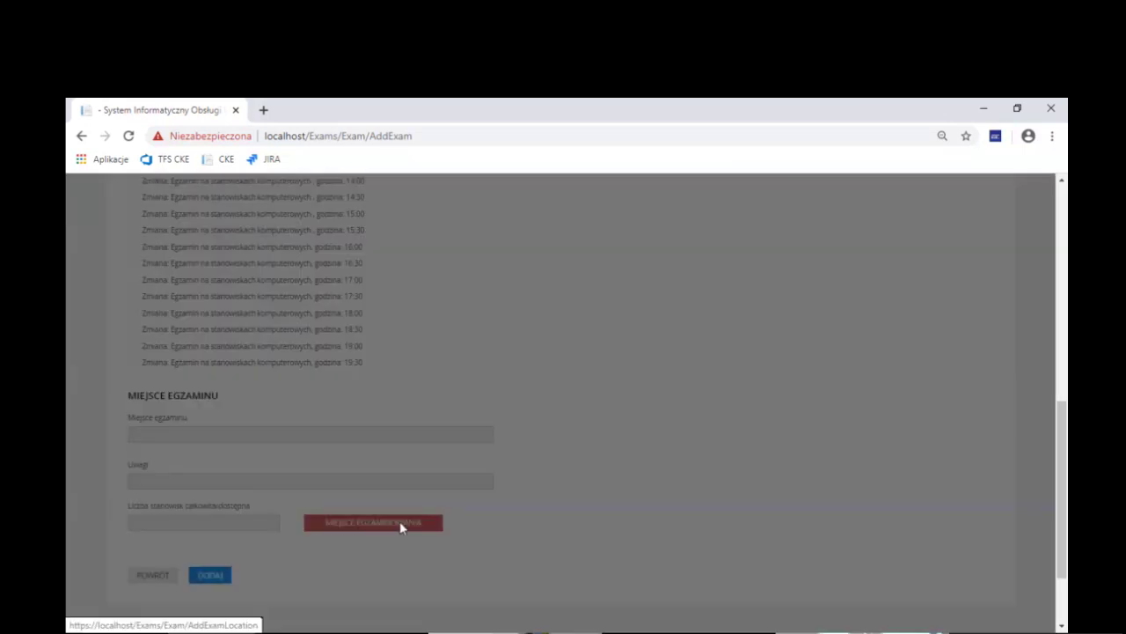
click(847, 283)
scroll(773, 364, up, 3)
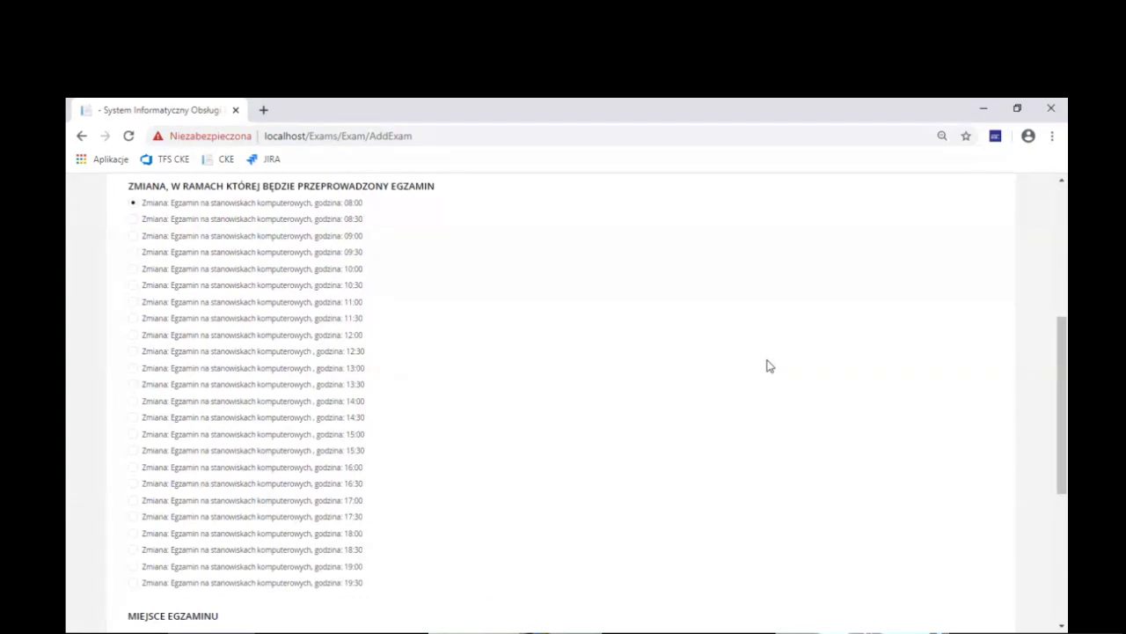
scroll(768, 365, down, 4)
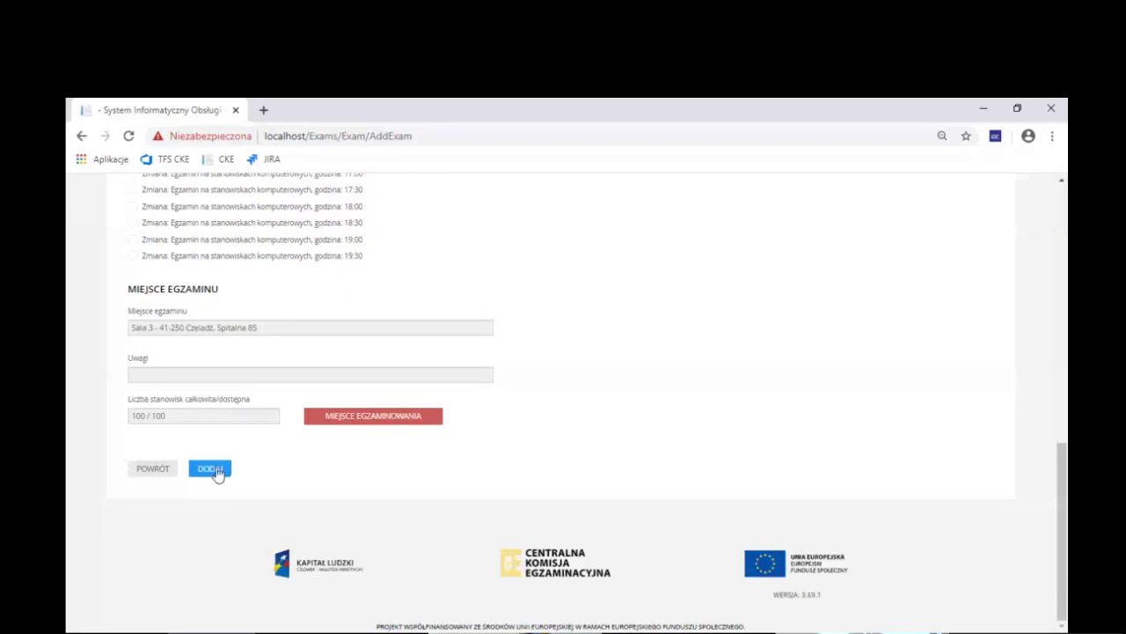
click(211, 471)
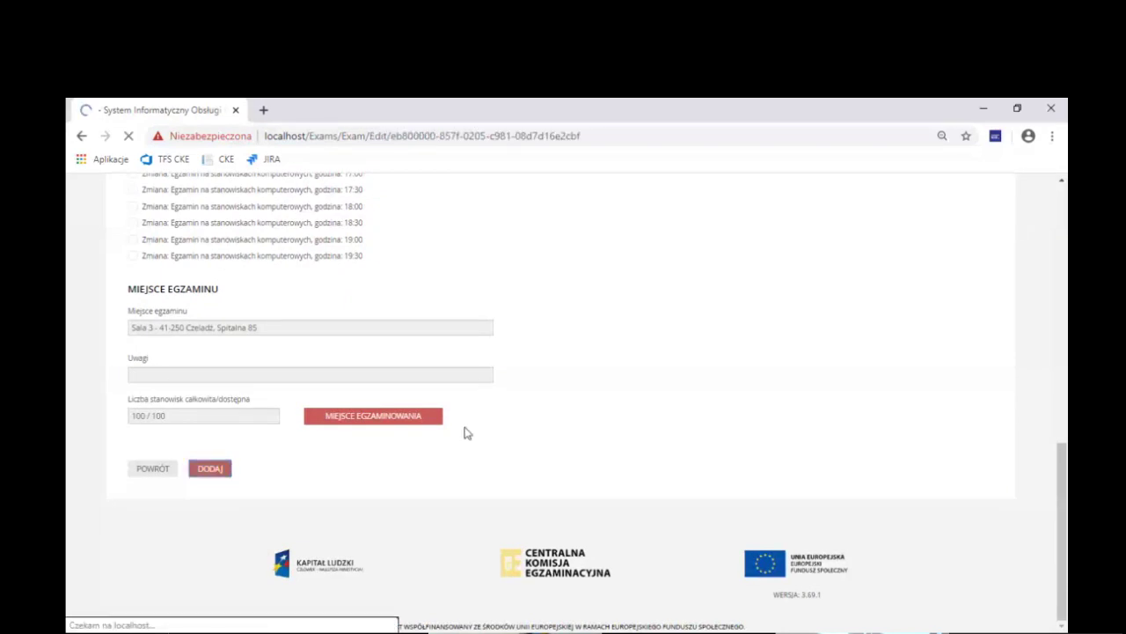
Move the computer-based exam to 03.06.2020 in the 19:30 shift
scroll(801, 375, down, 2)
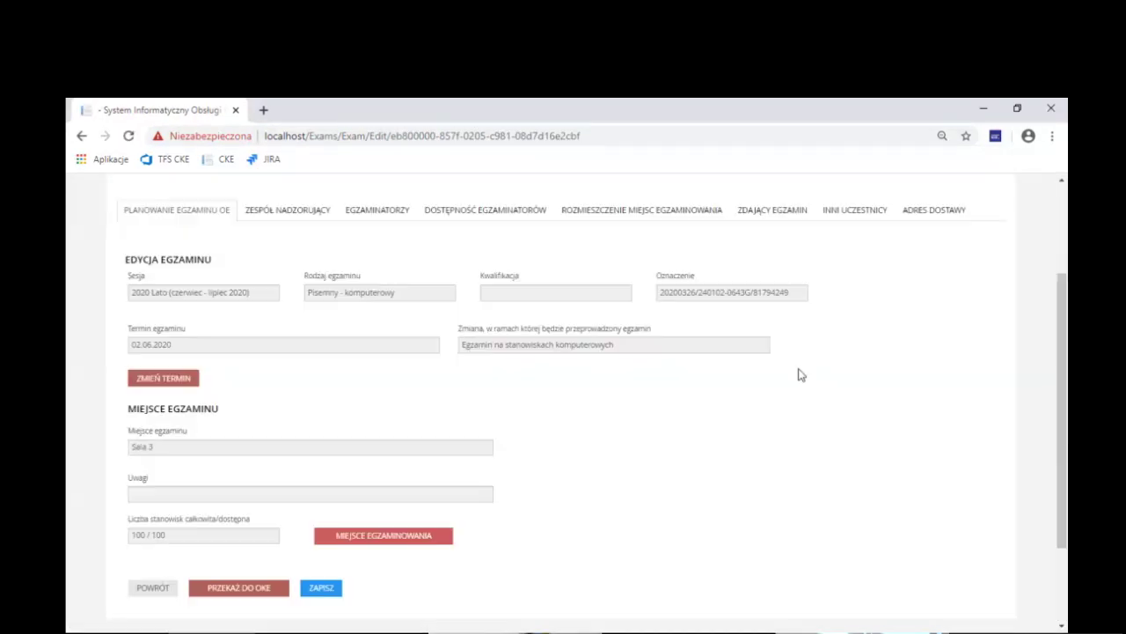
click(167, 379)
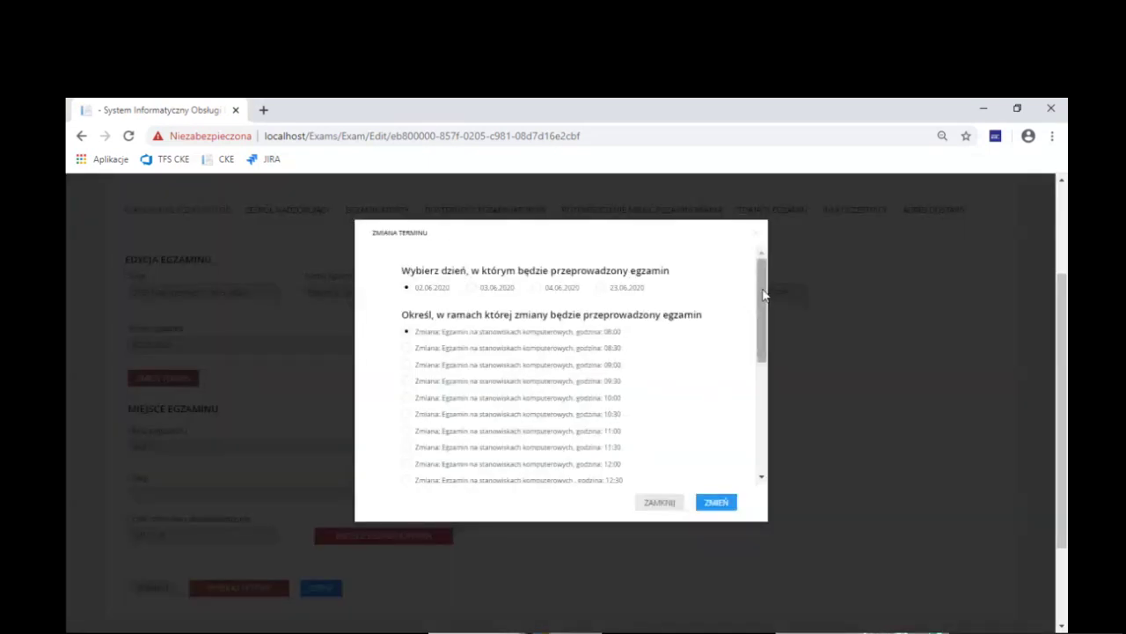
click(469, 288)
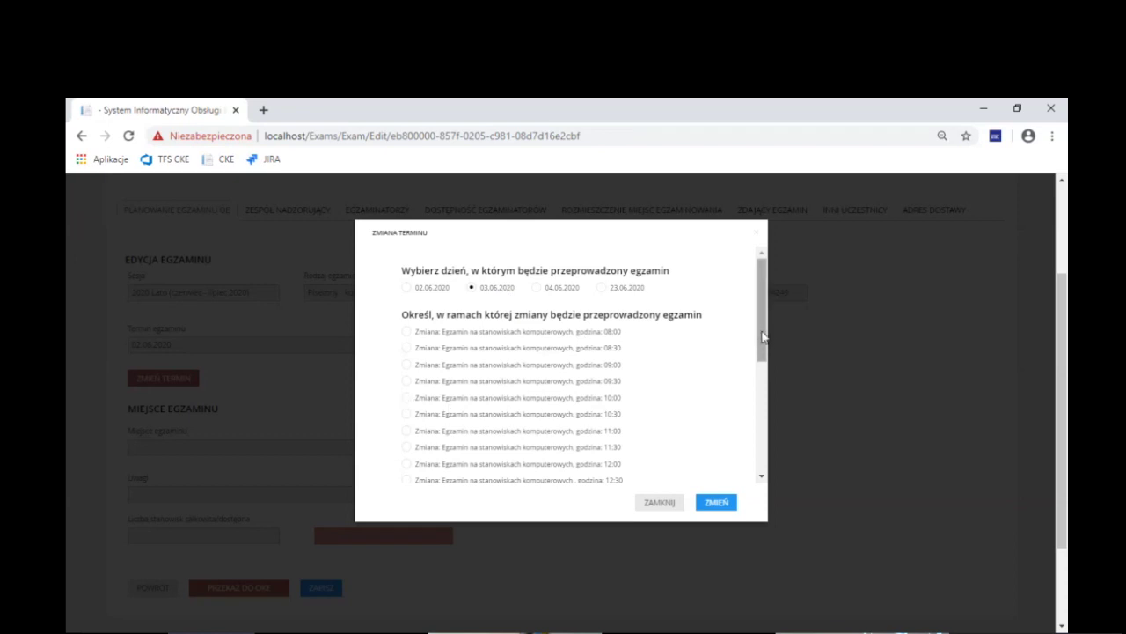
drag(762, 338, 770, 480)
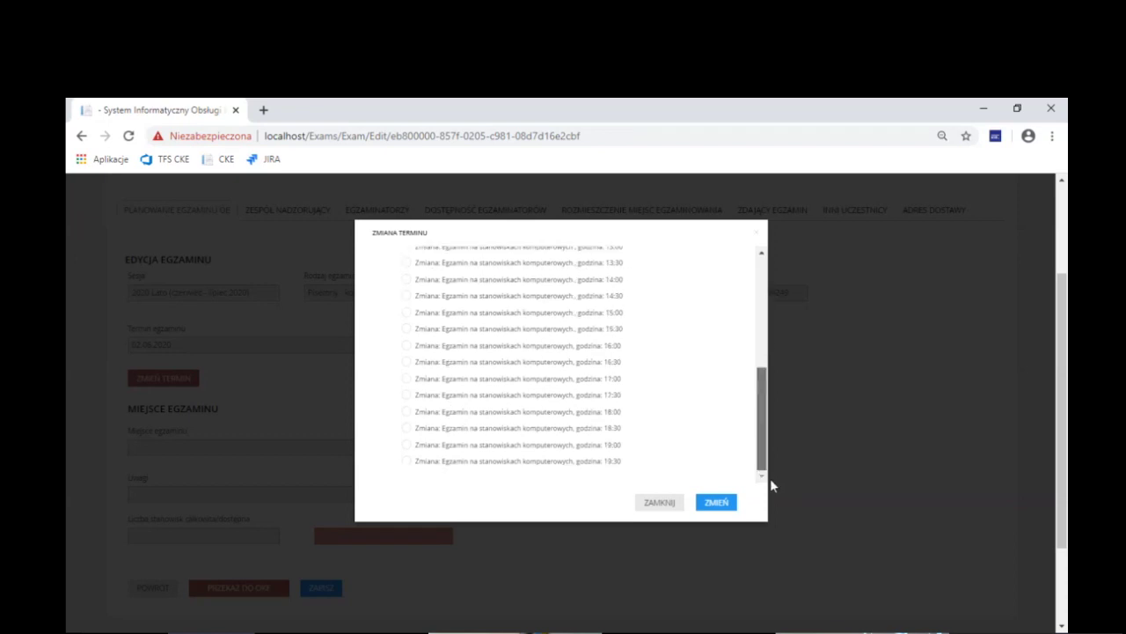
click(406, 461)
click(719, 503)
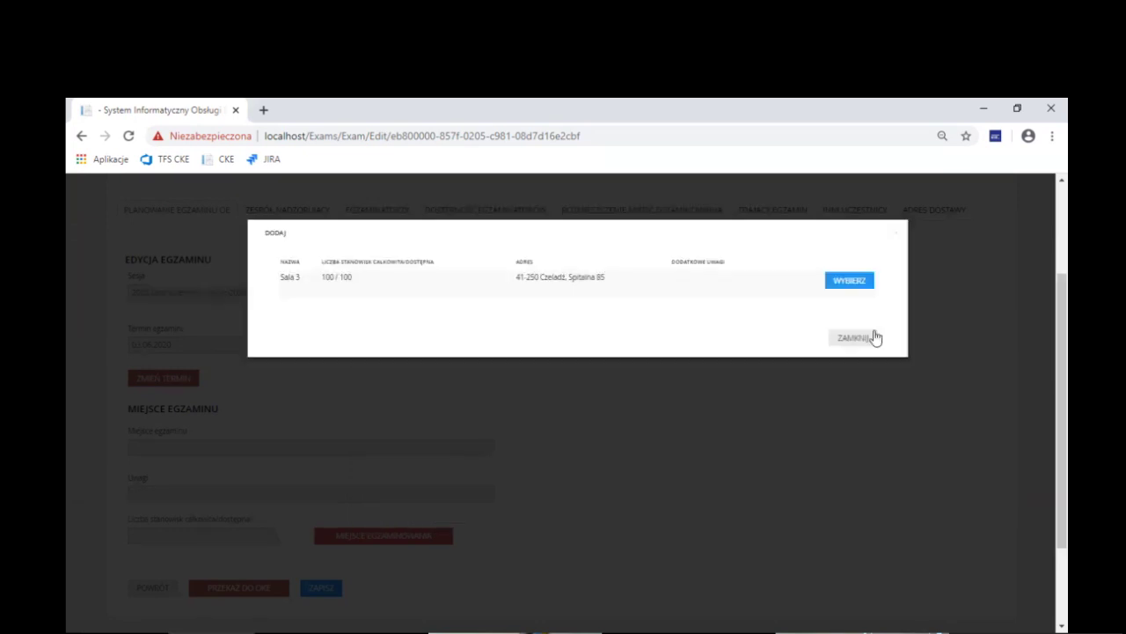
Reselect Sala 3 as the venue and save the exam
click(847, 281)
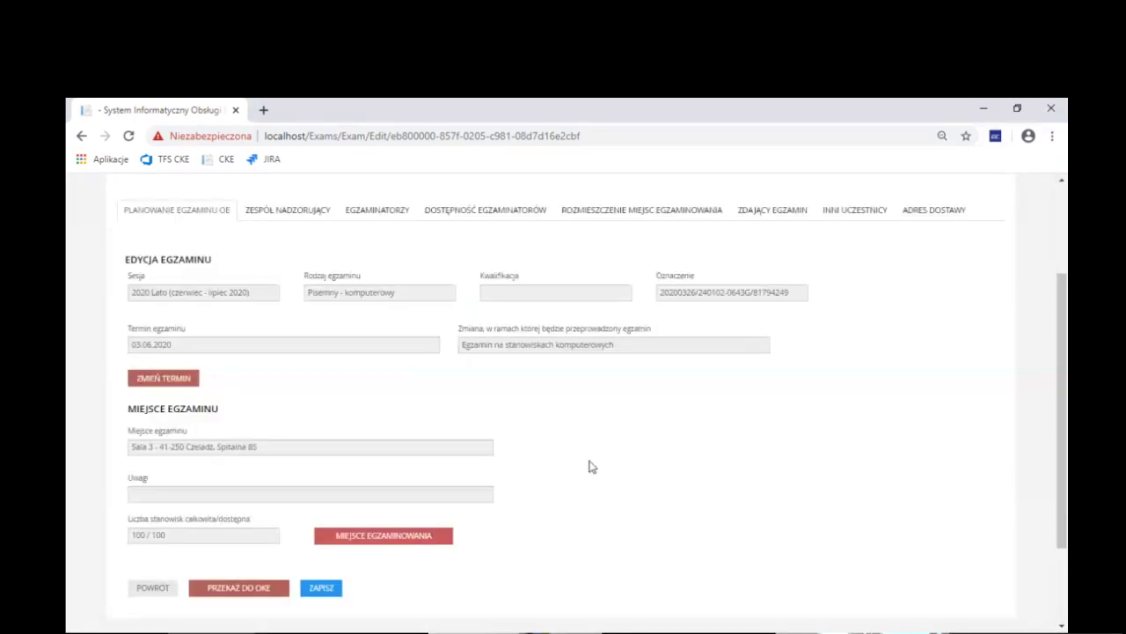
scroll(591, 464, down, 2)
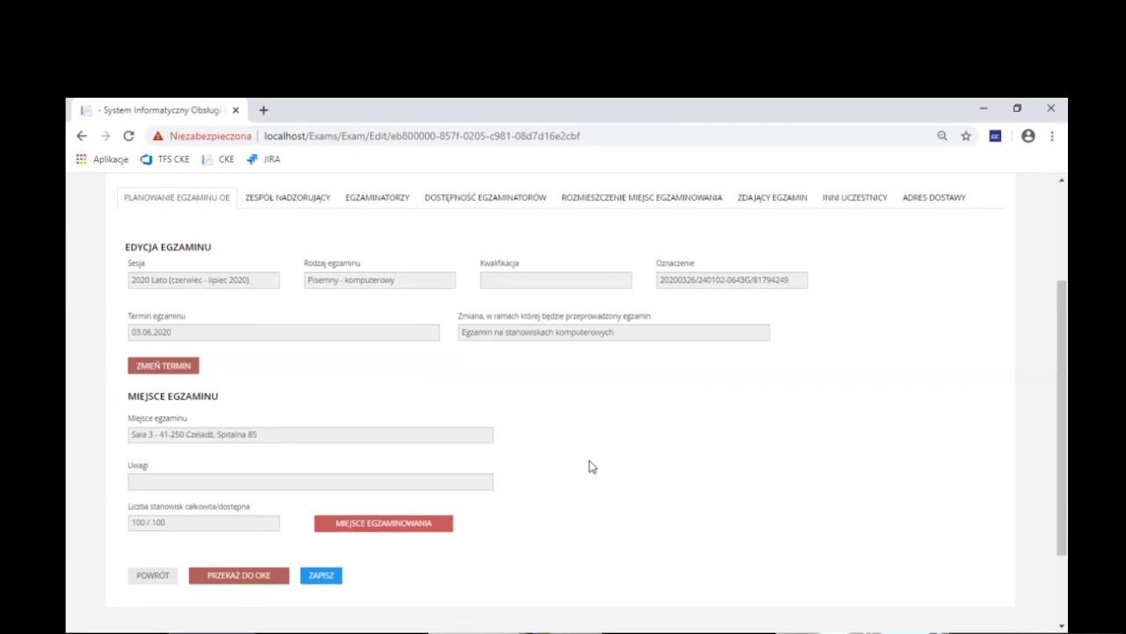
click(331, 519)
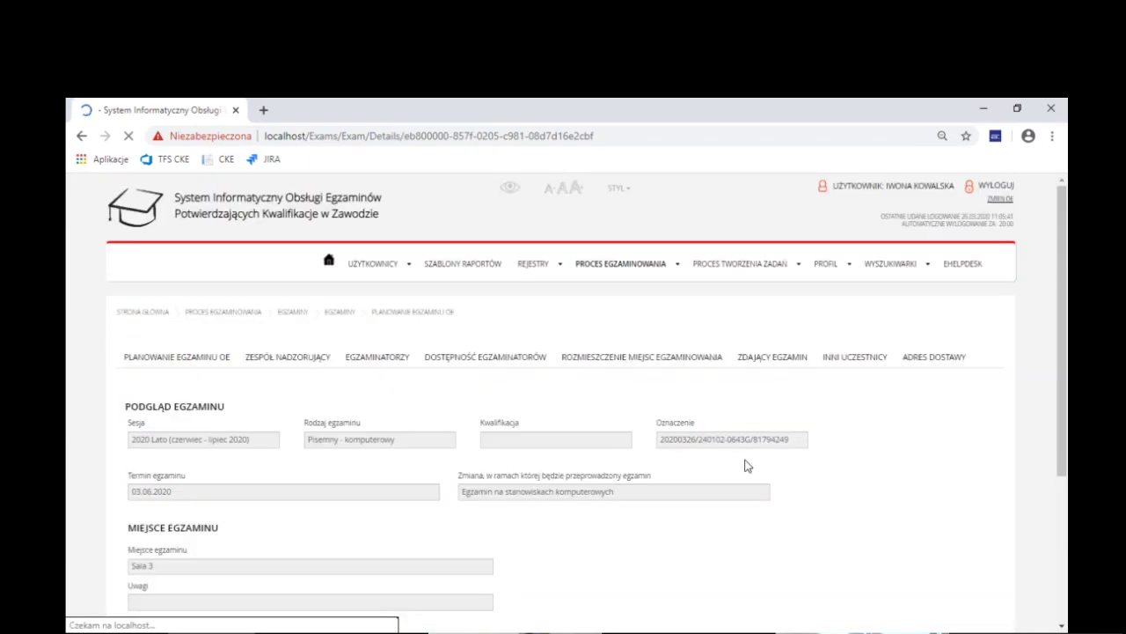
Back on the exams list, filter by session 2020 Lato and type Pisemny and search
scroll(745, 465, down, 2)
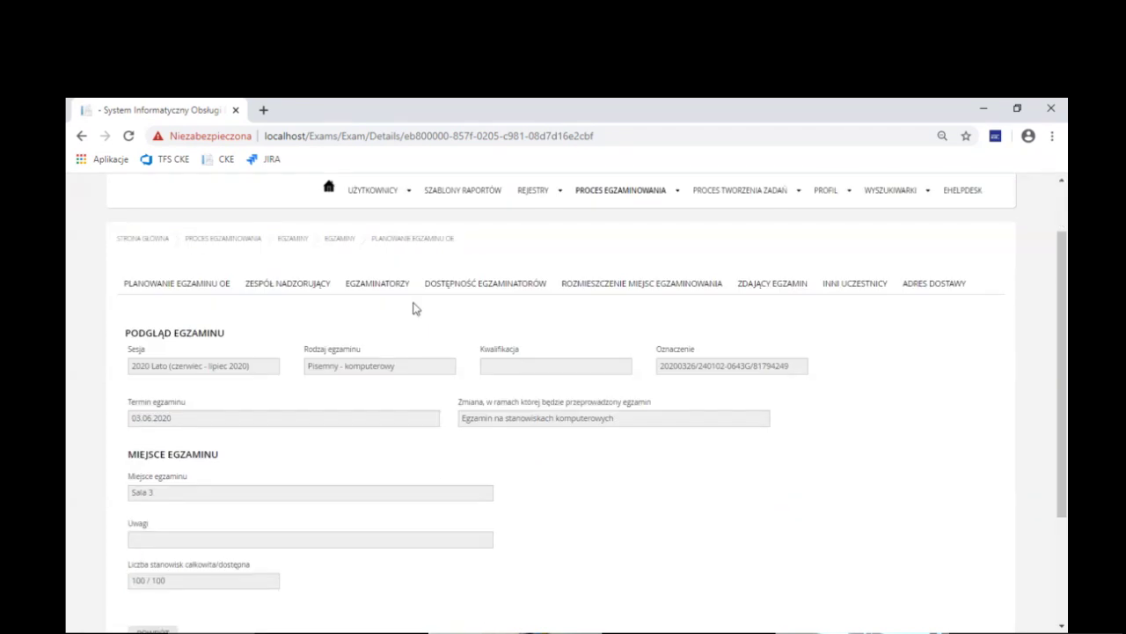
click(343, 243)
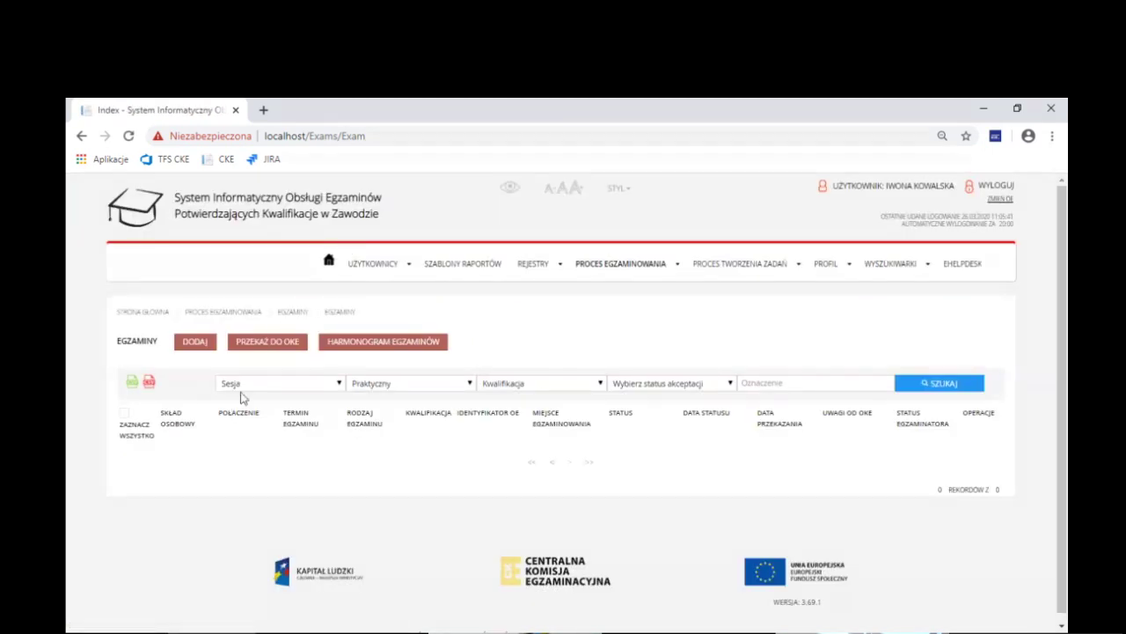
click(241, 391)
click(244, 420)
click(450, 394)
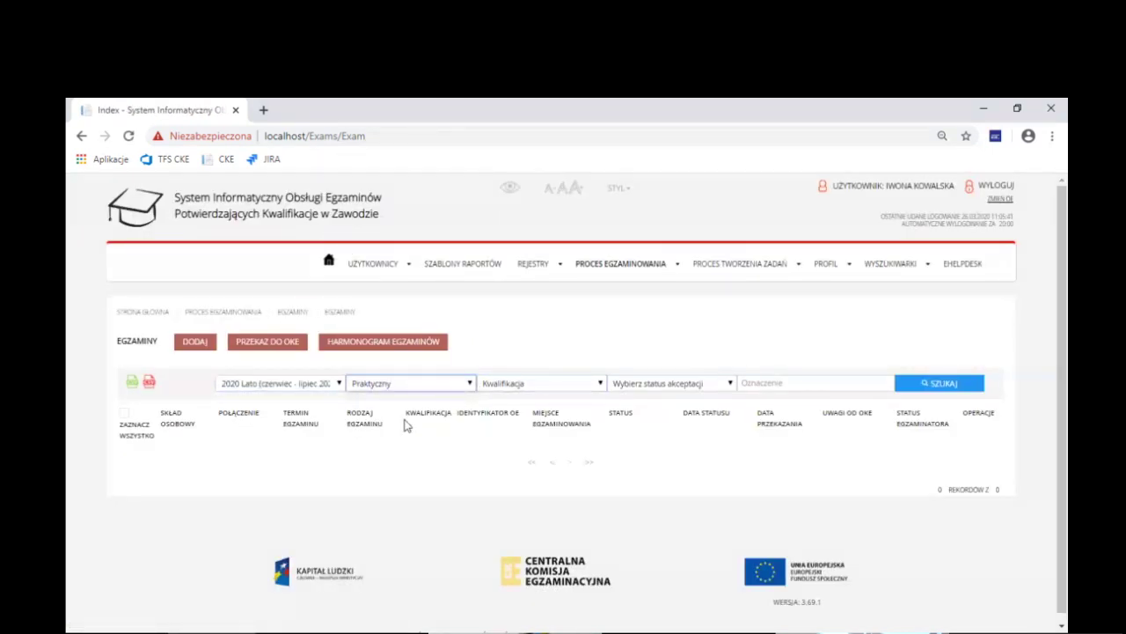
click(403, 422)
click(940, 383)
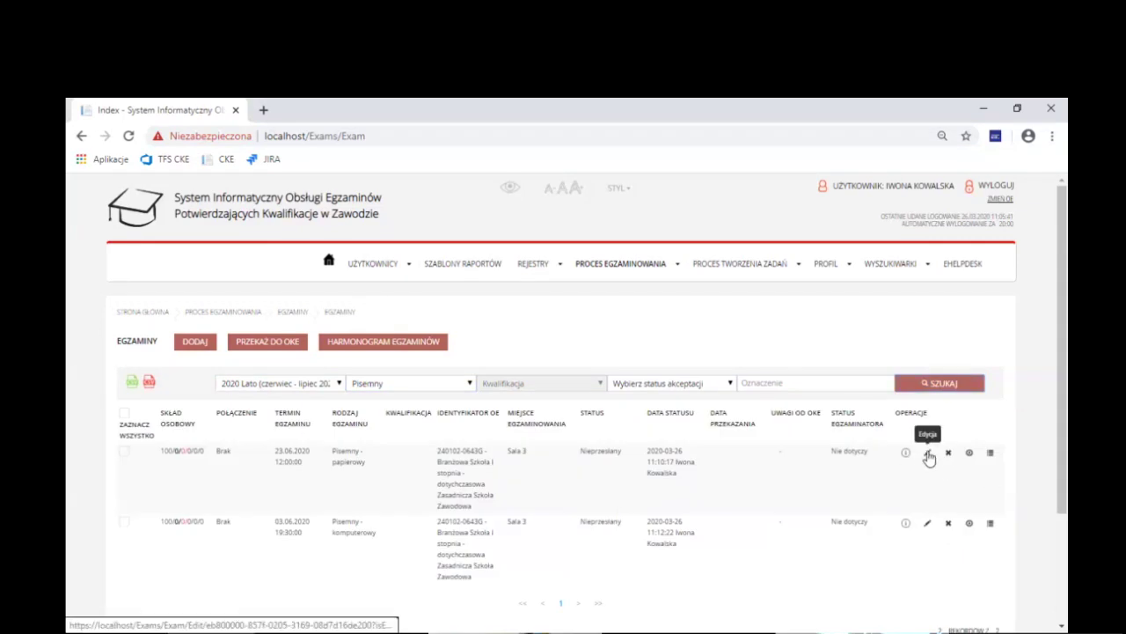
Edit the 23.06.2020 paper exam and show its ADRES DOSTAWY tab
click(927, 454)
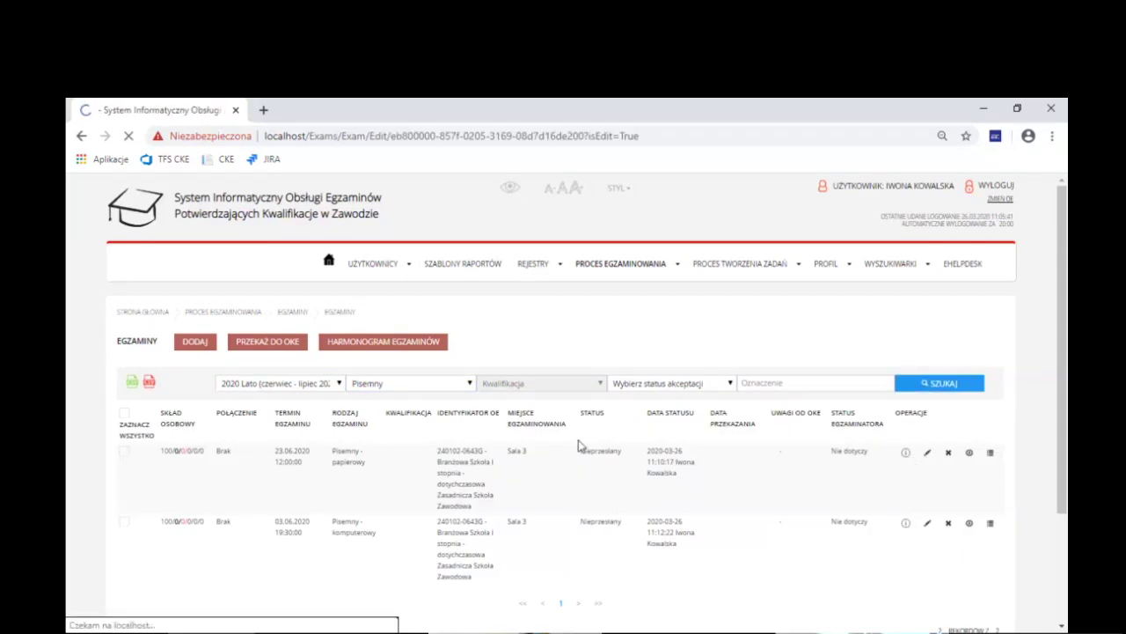
scroll(506, 458, down, 1)
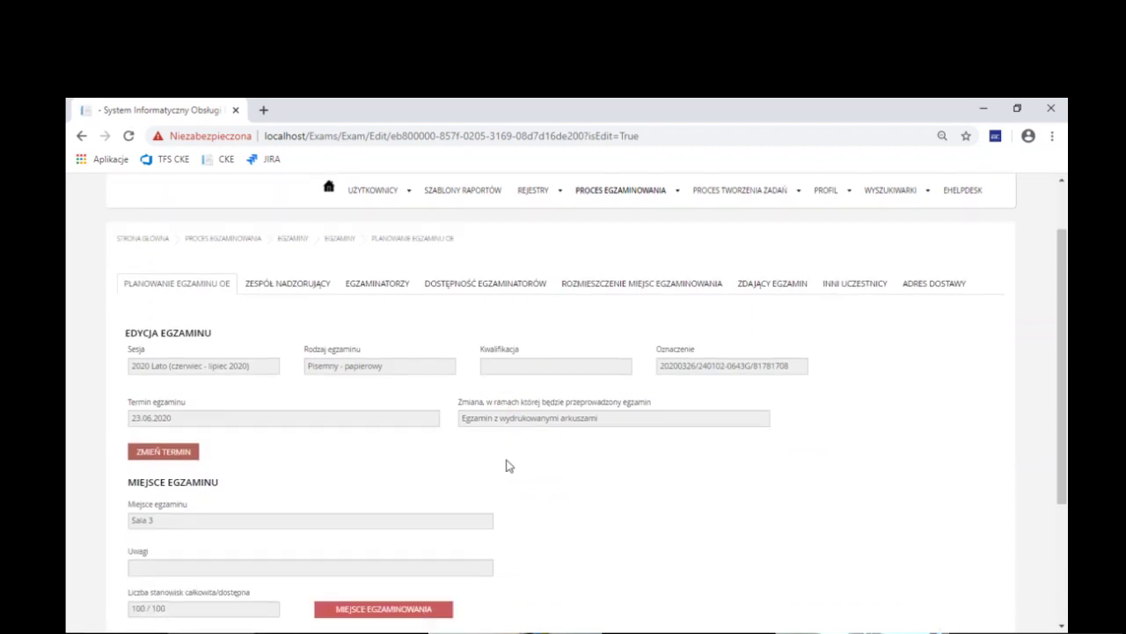
scroll(607, 492, down, 1)
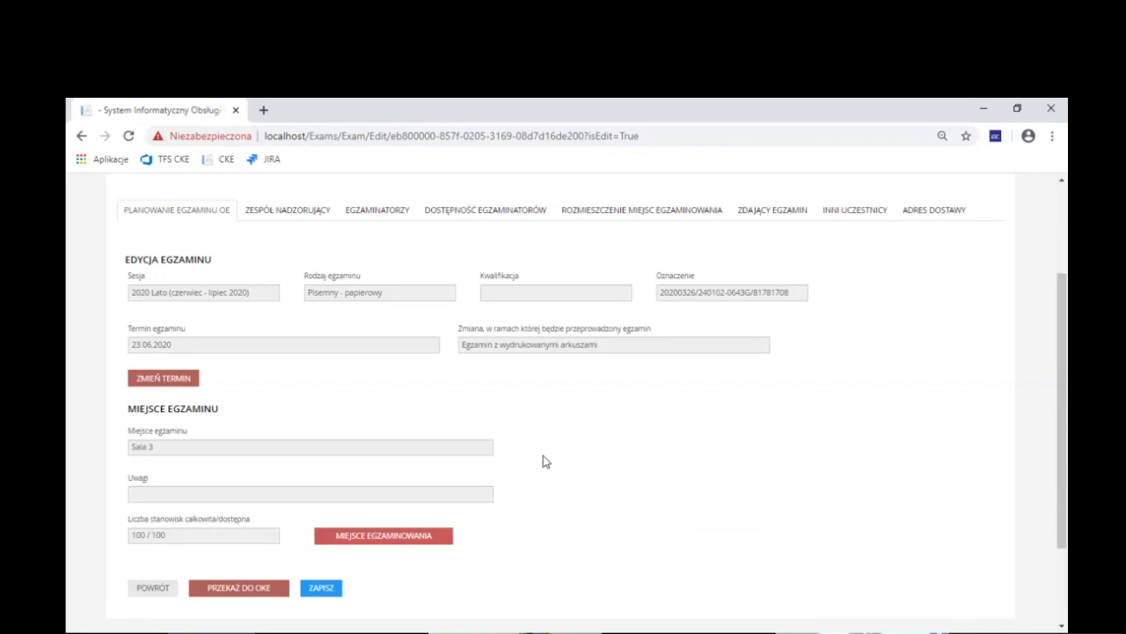
click(946, 216)
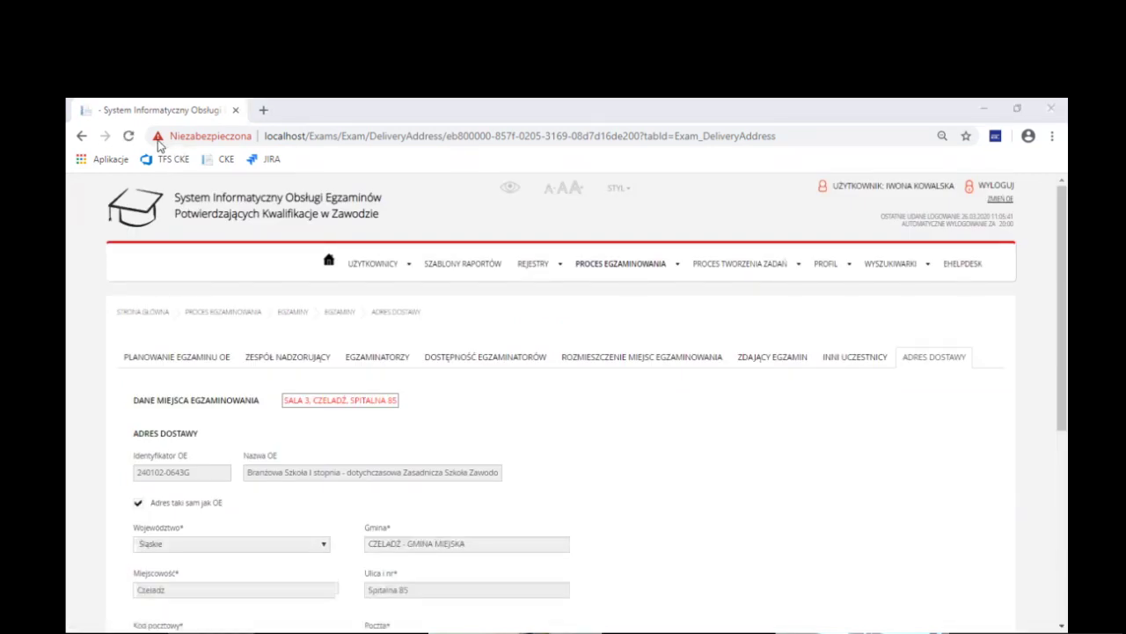
Scroll through the delivery address form still showing the school's Czeladź address
click(972, 112)
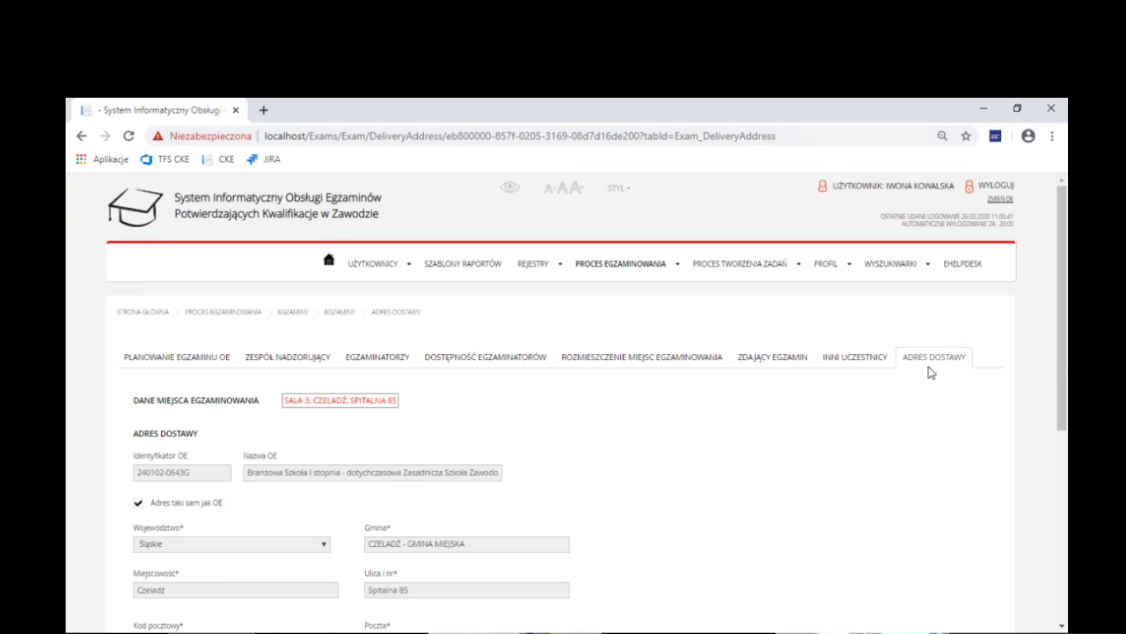
scroll(1008, 309, down, 2)
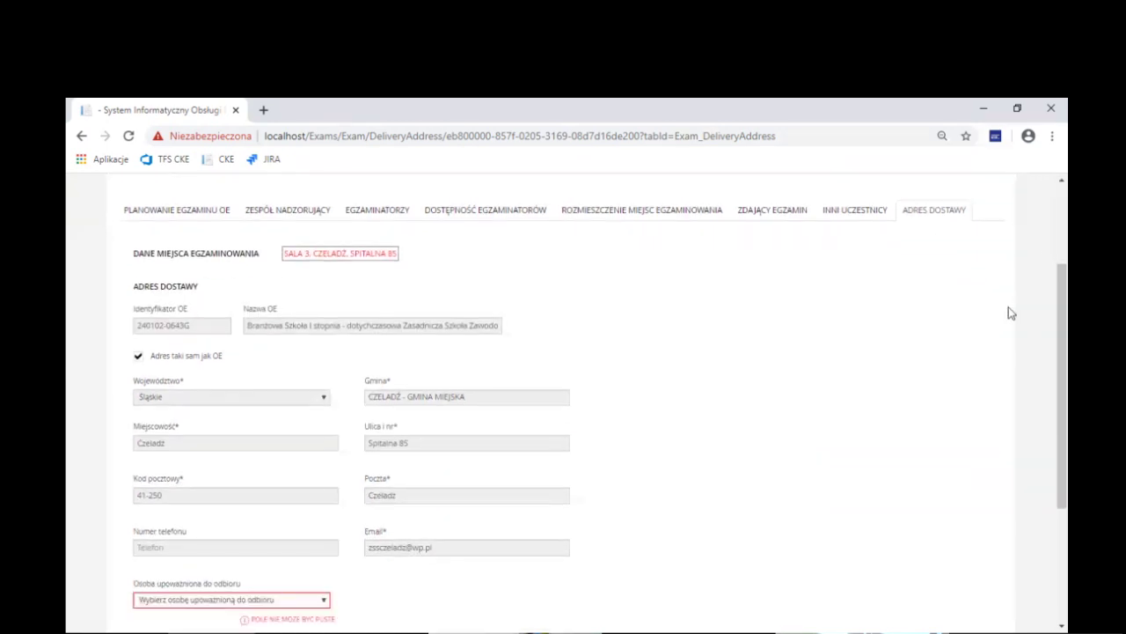
drag(1062, 303, 1060, 309)
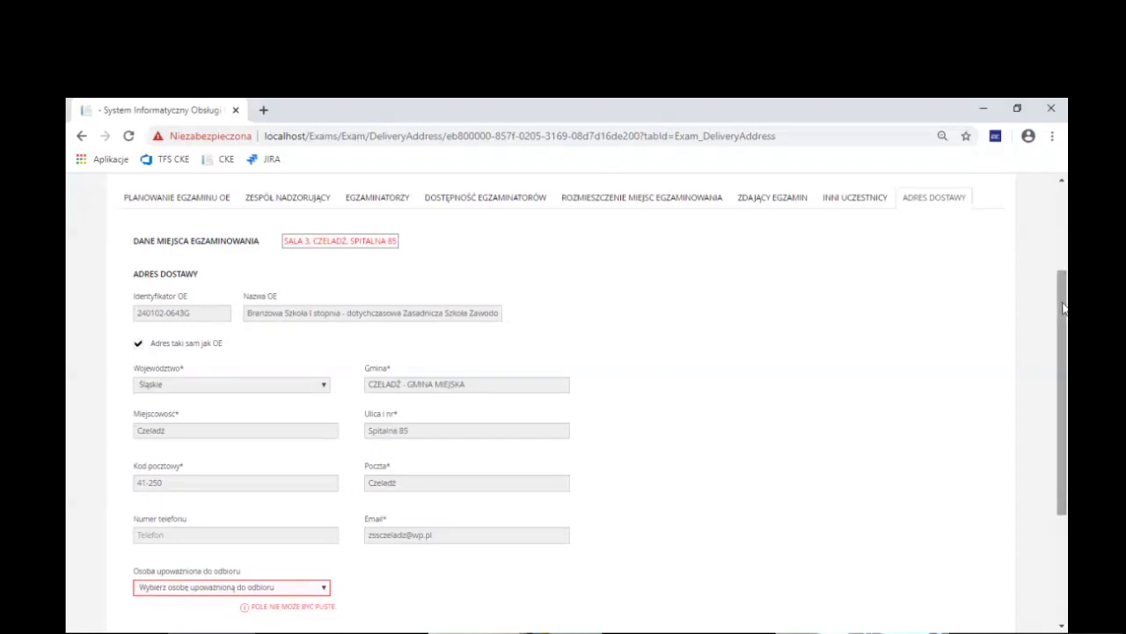
Untick 'Adres taki sam jak OE' and choose Kujawsko-pomorskie with Aleksandrów Kujawski municipality
click(137, 345)
click(202, 390)
click(198, 428)
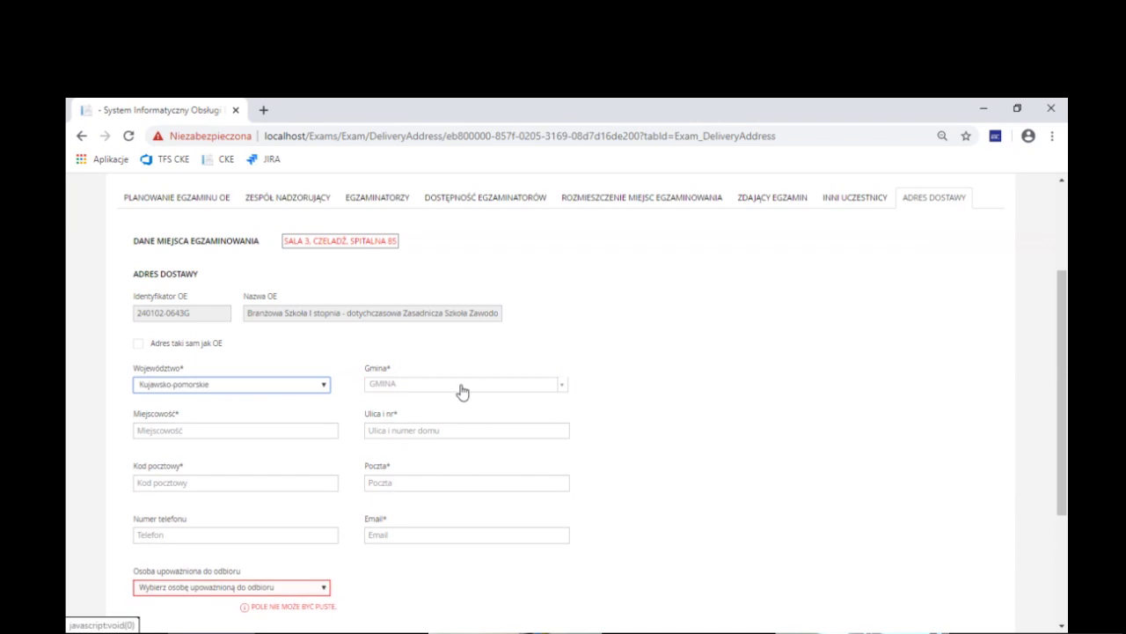
click(459, 387)
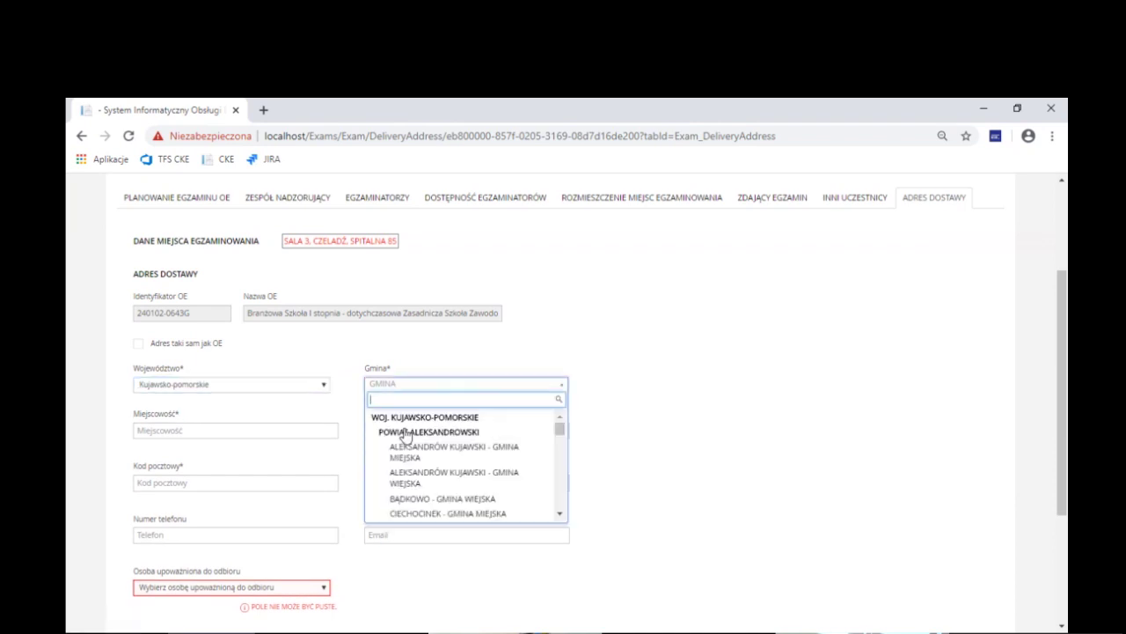
click(418, 456)
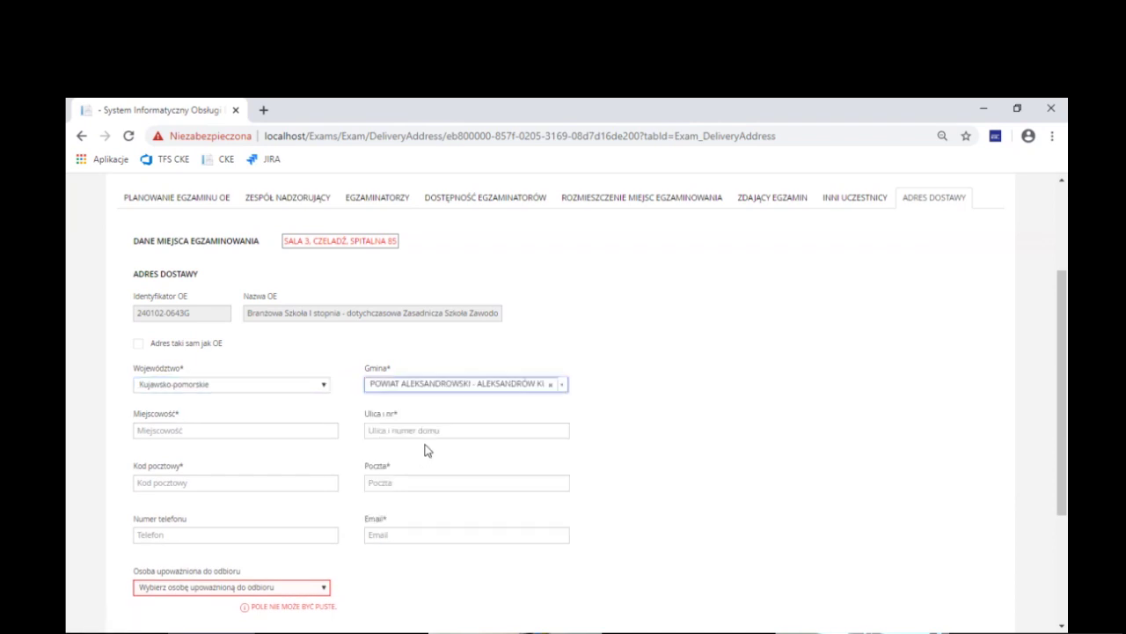
Enter town Aleksandrów, street Szkolna, postal code 00-100 and post office Aleksandrów
click(246, 429)
text(Aleksandrów)
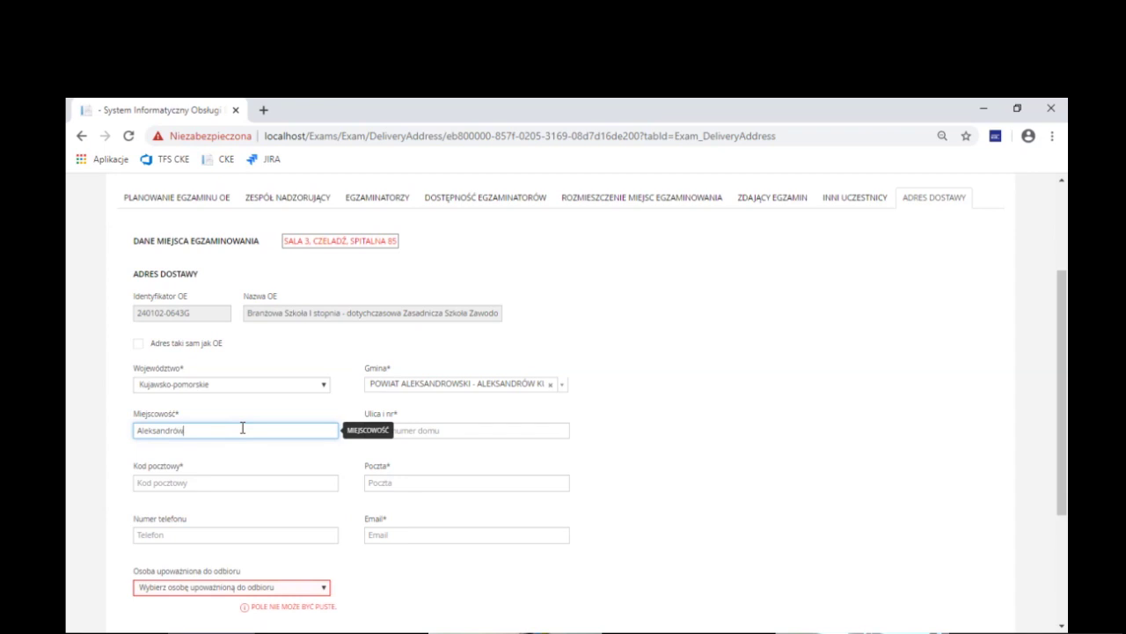
key(Tab)
text(Szkol)
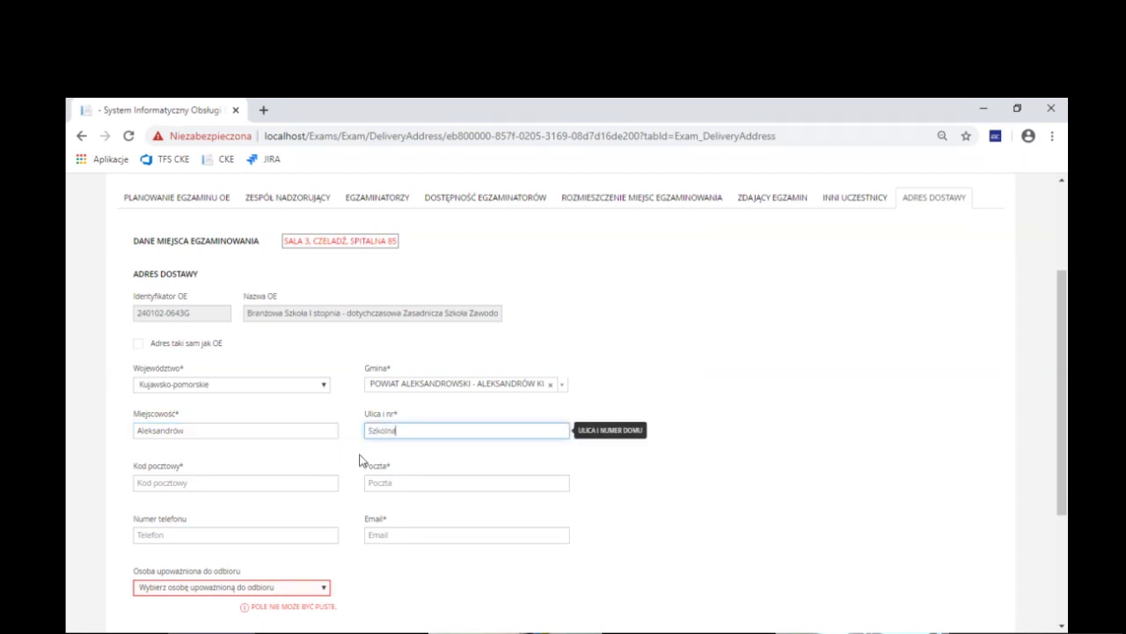
key(Tab)
text(00-100)
click(420, 485)
text(Aleksandrów)
Add a phone number and e-mail, pick the authorised recipient, and save the address
key(Tab)
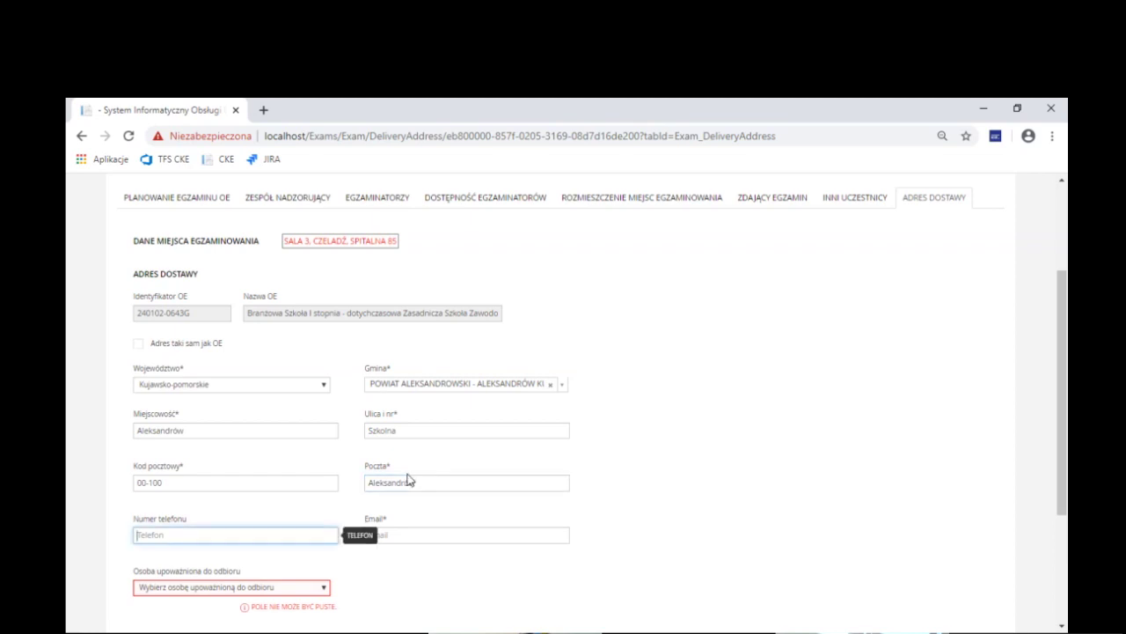
text(0)
key(Tab)
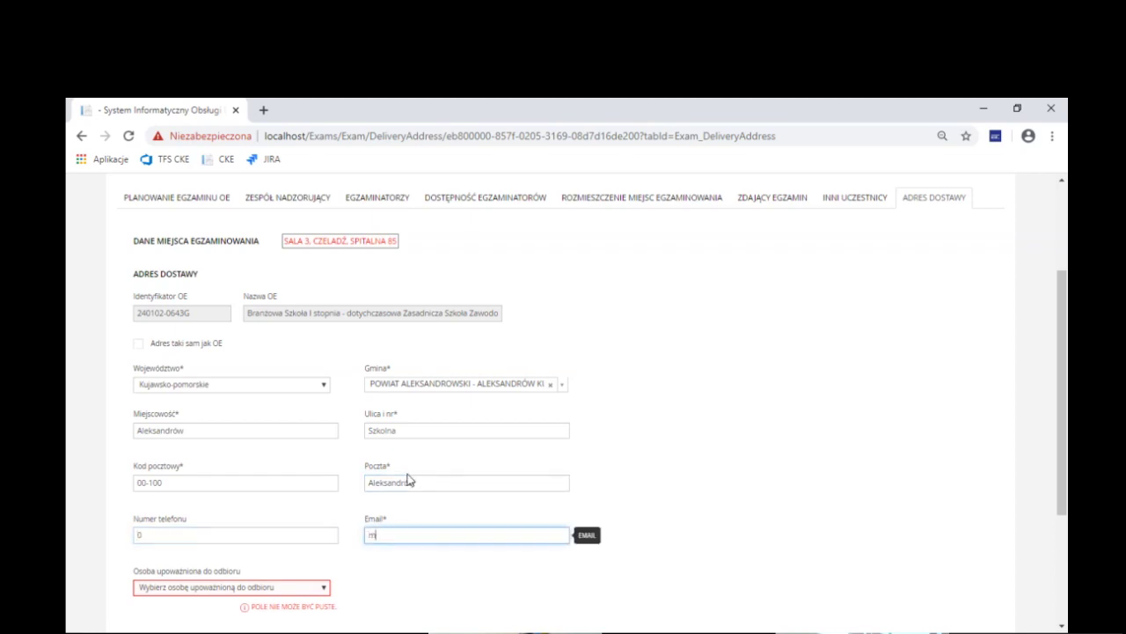
scroll(365, 548, down, 1)
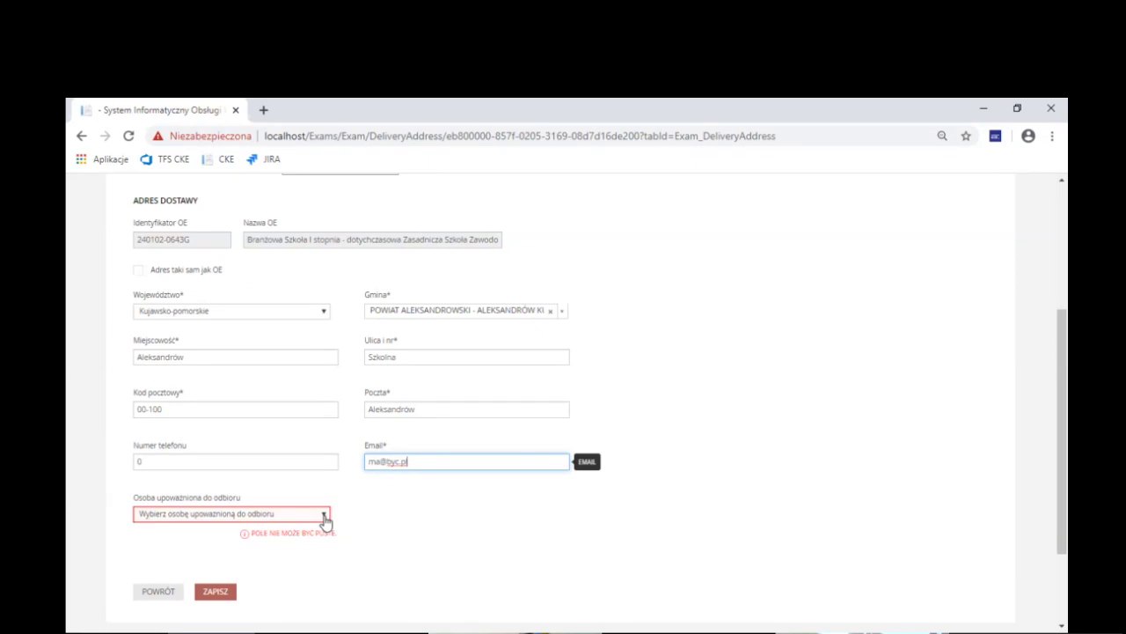
key(Tab)
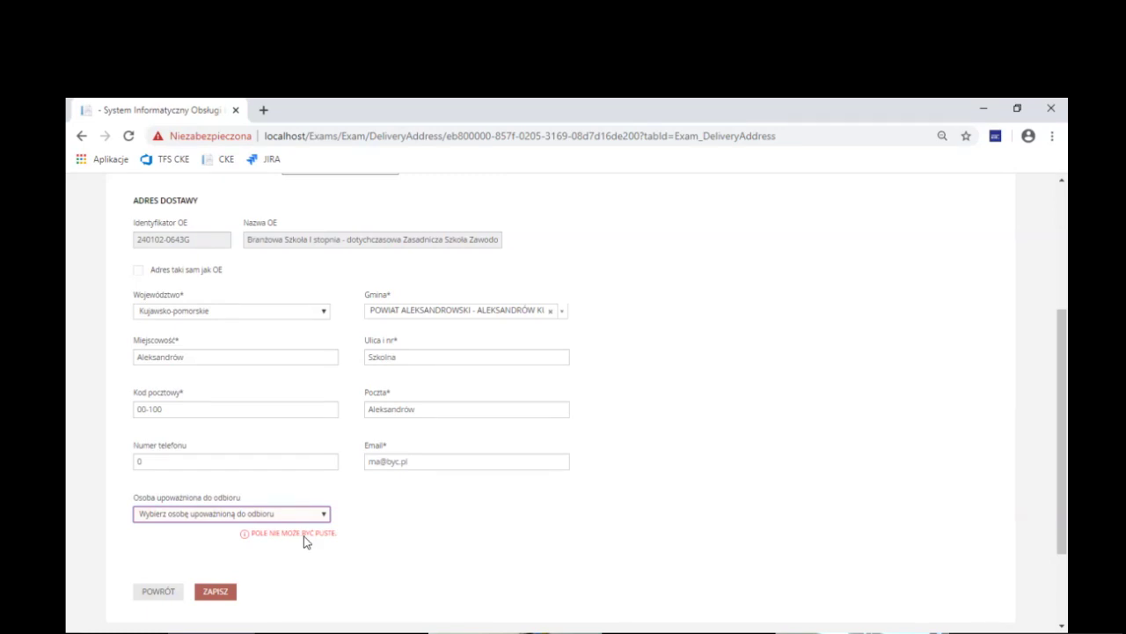
key(Down)
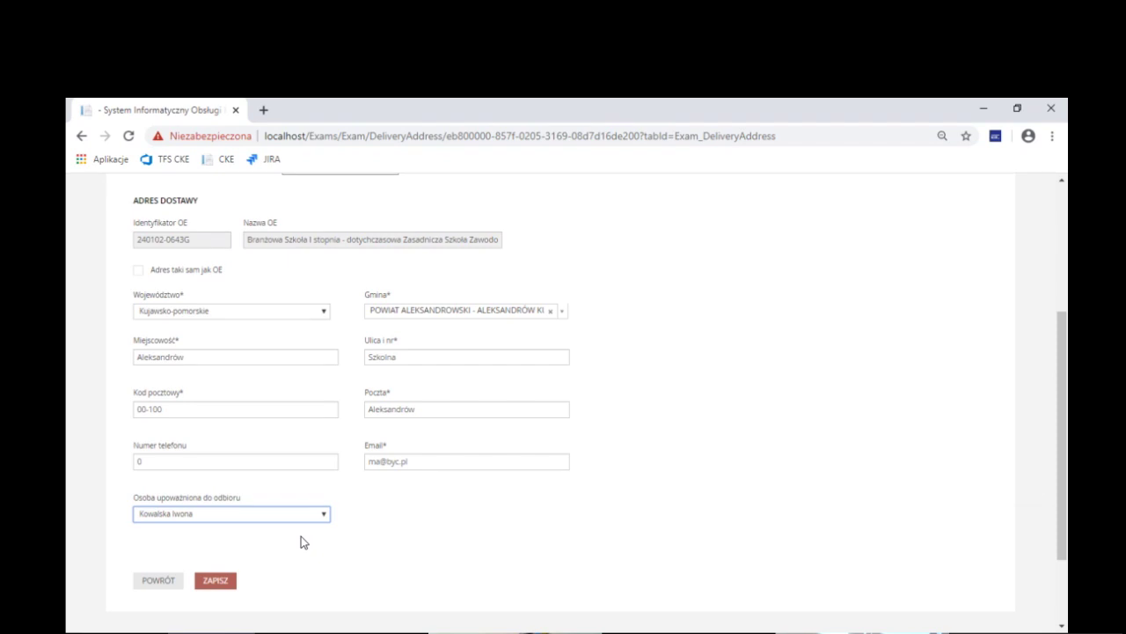
click(232, 583)
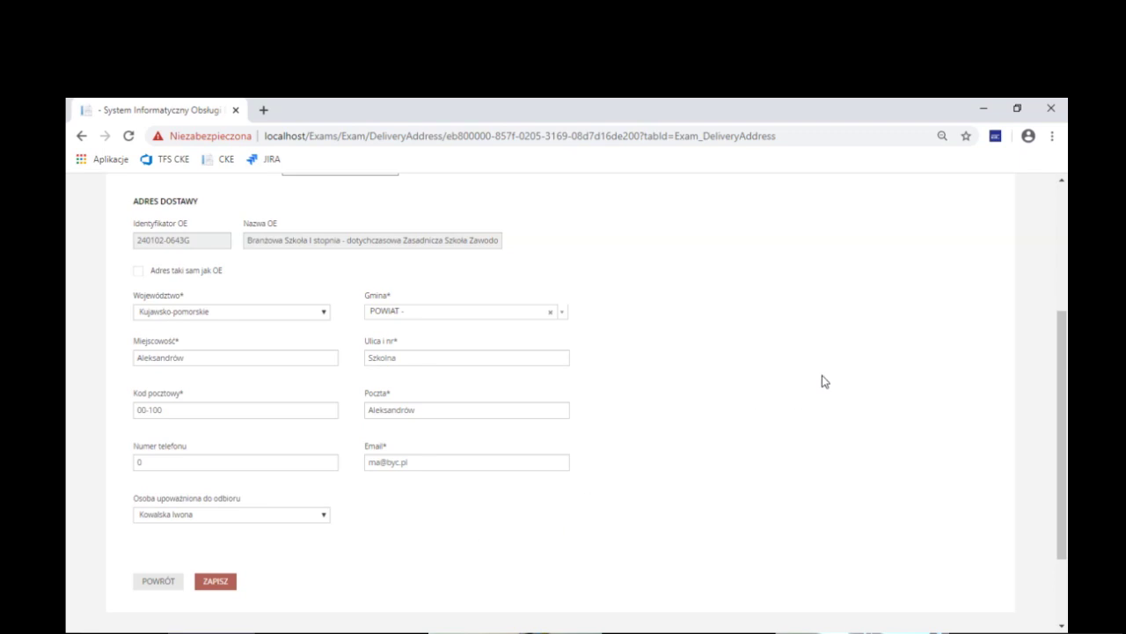
drag(1062, 376, 1067, 364)
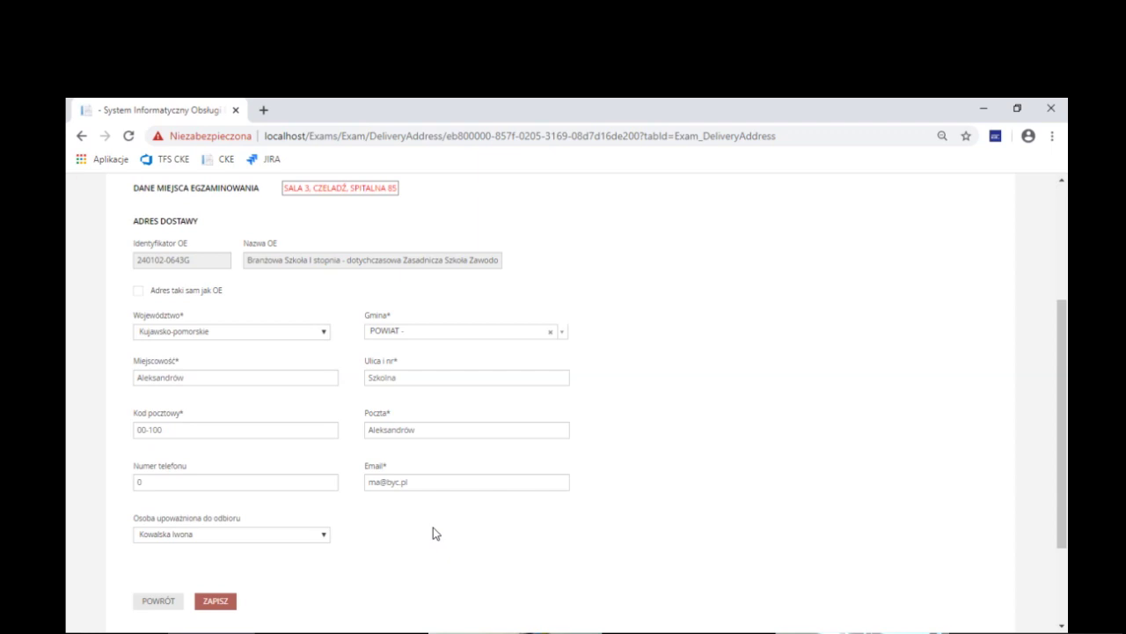
scroll(433, 533, up, 3)
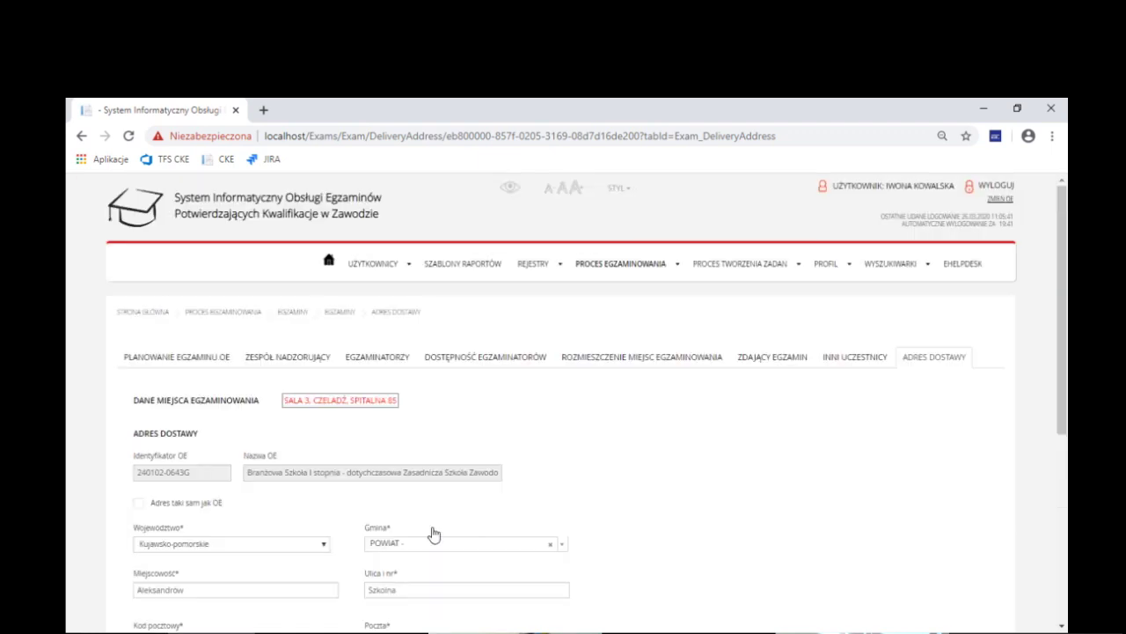
Open user management in a new tab and edit the second user's account
right_click(376, 282)
click(400, 285)
click(309, 118)
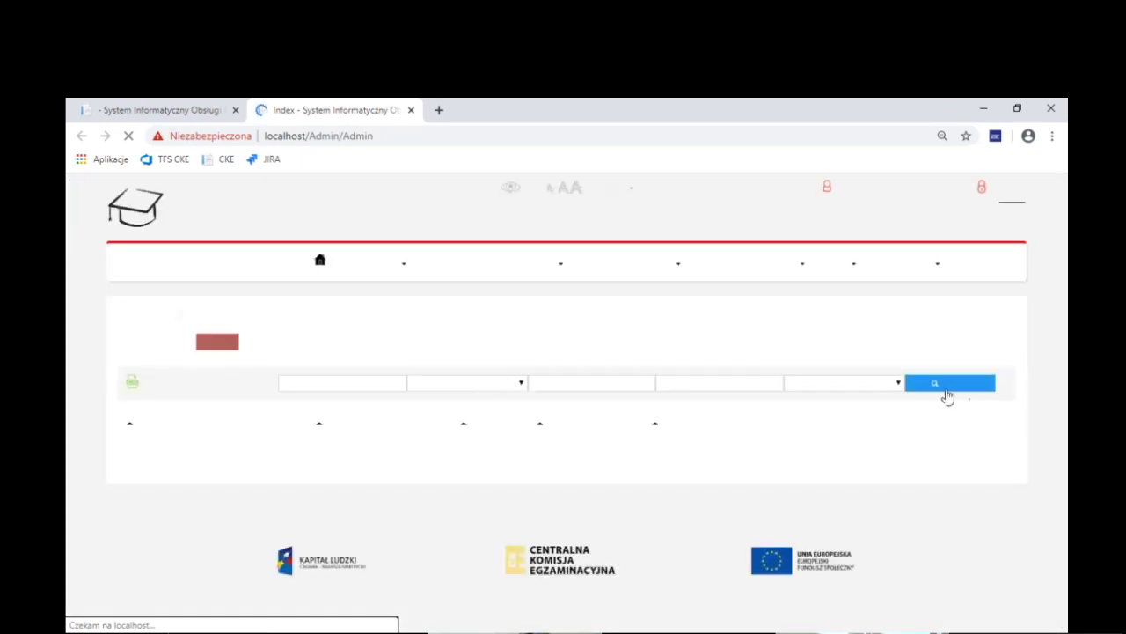
click(947, 387)
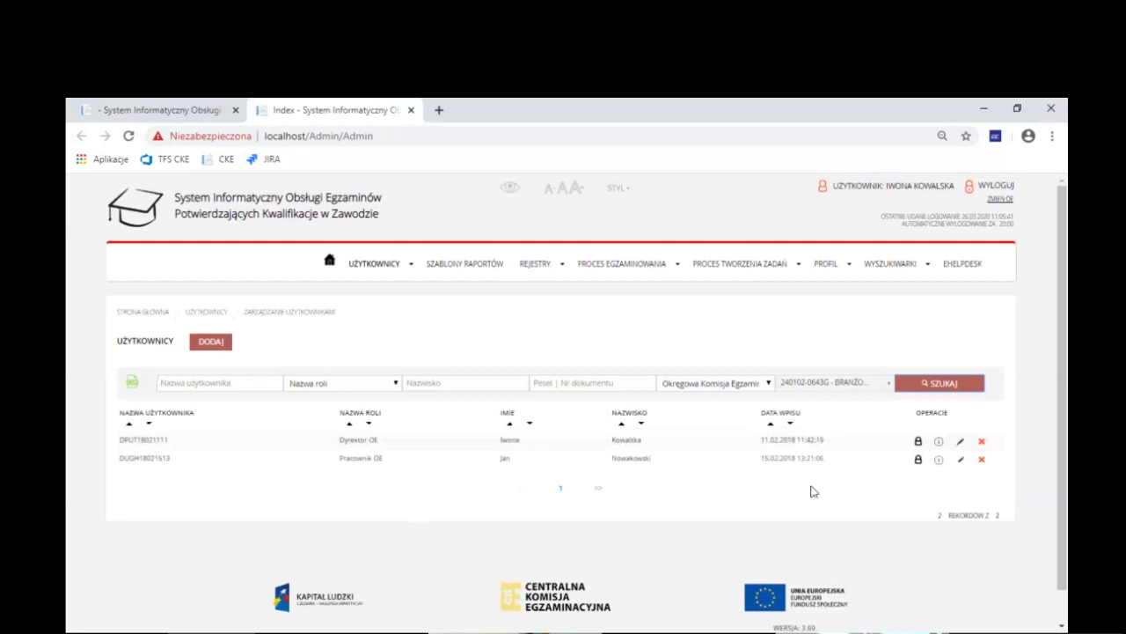
click(962, 465)
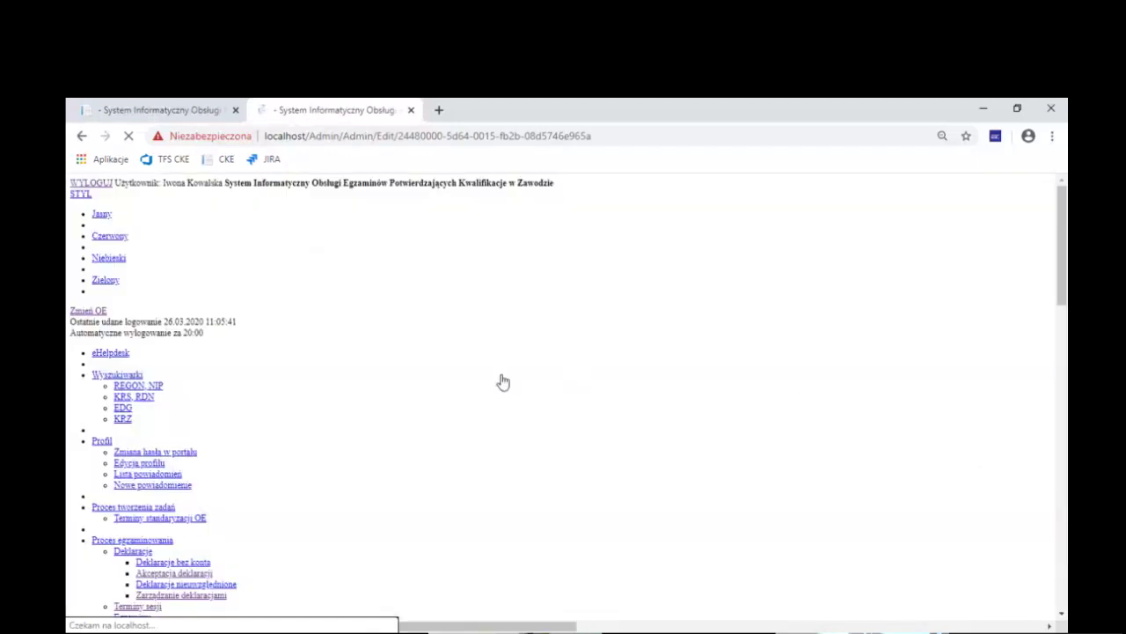
Tick 'Upoważnienie do odbioru arkuszy', save the account and close the tab
scroll(521, 472, down, 1)
drag(577, 395, 456, 395)
click(454, 392)
click(607, 398)
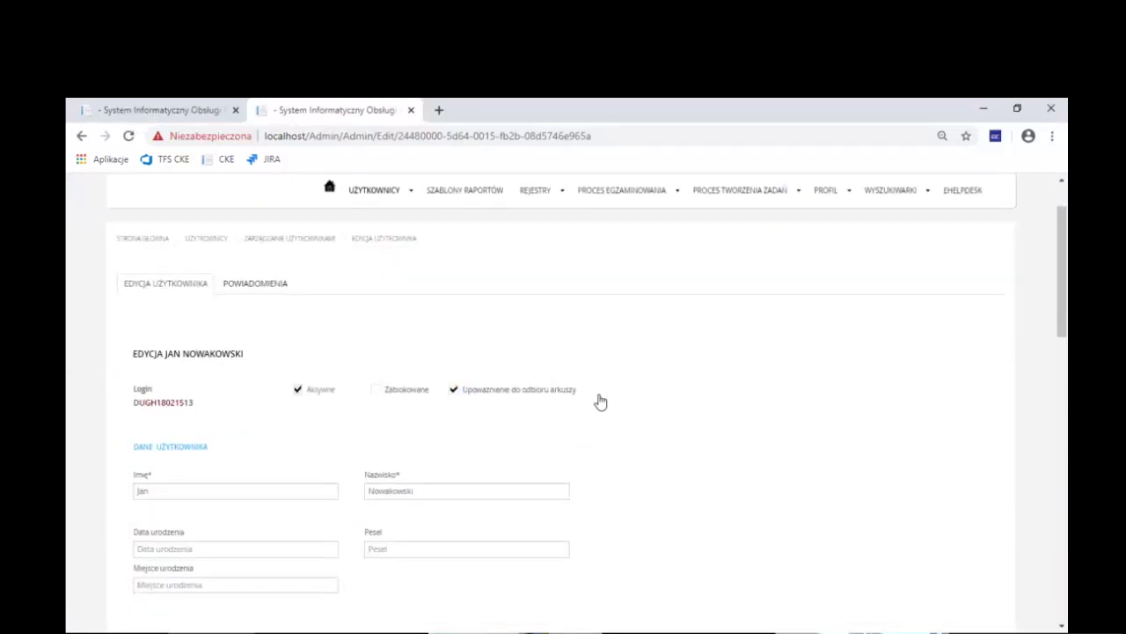
scroll(590, 395, down, 1)
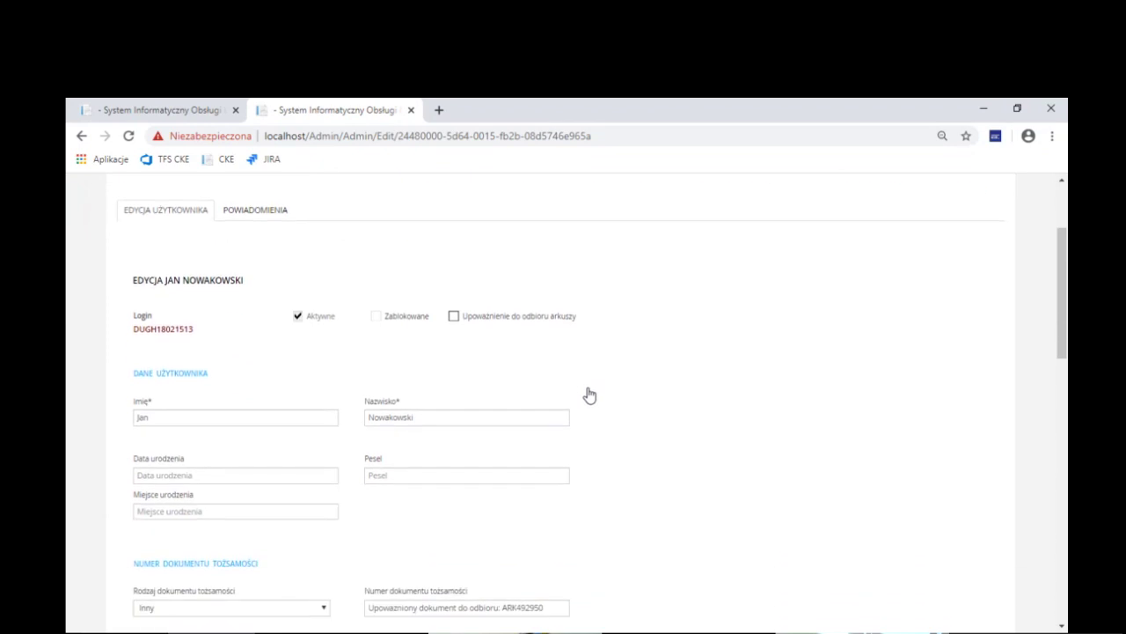
click(454, 317)
scroll(456, 366, down, 15)
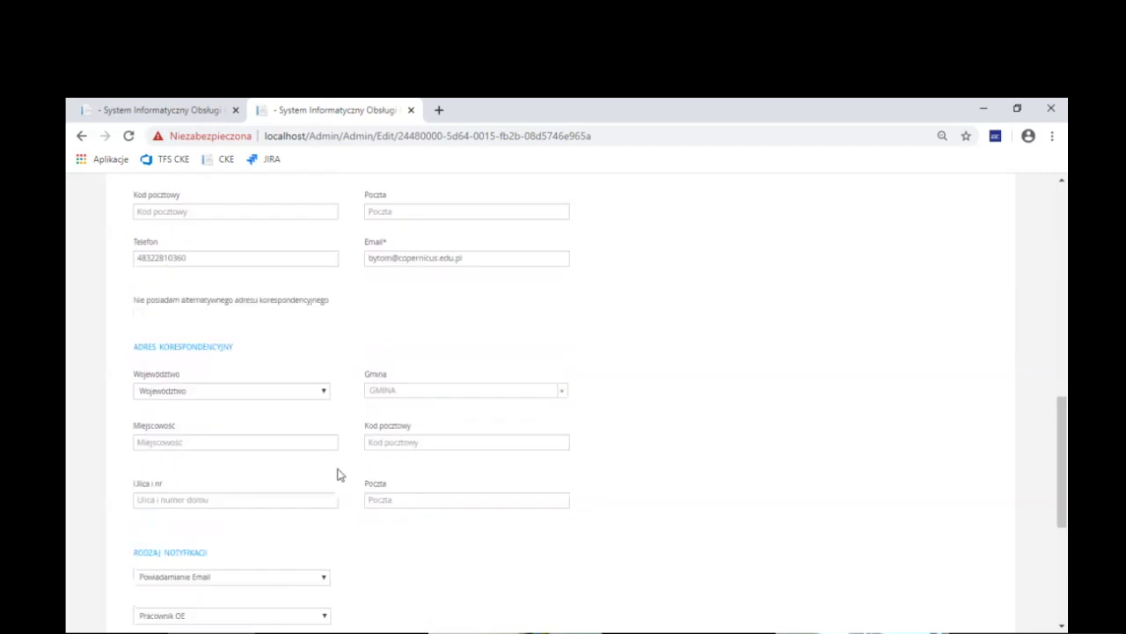
click(213, 468)
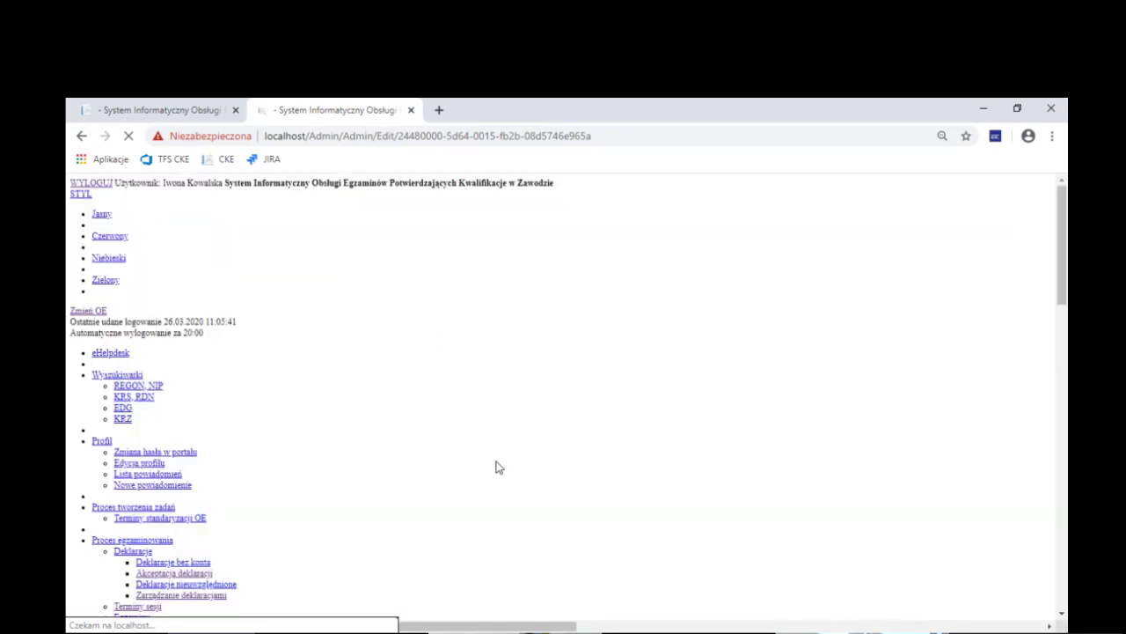
click(410, 110)
scroll(493, 466, down, 4)
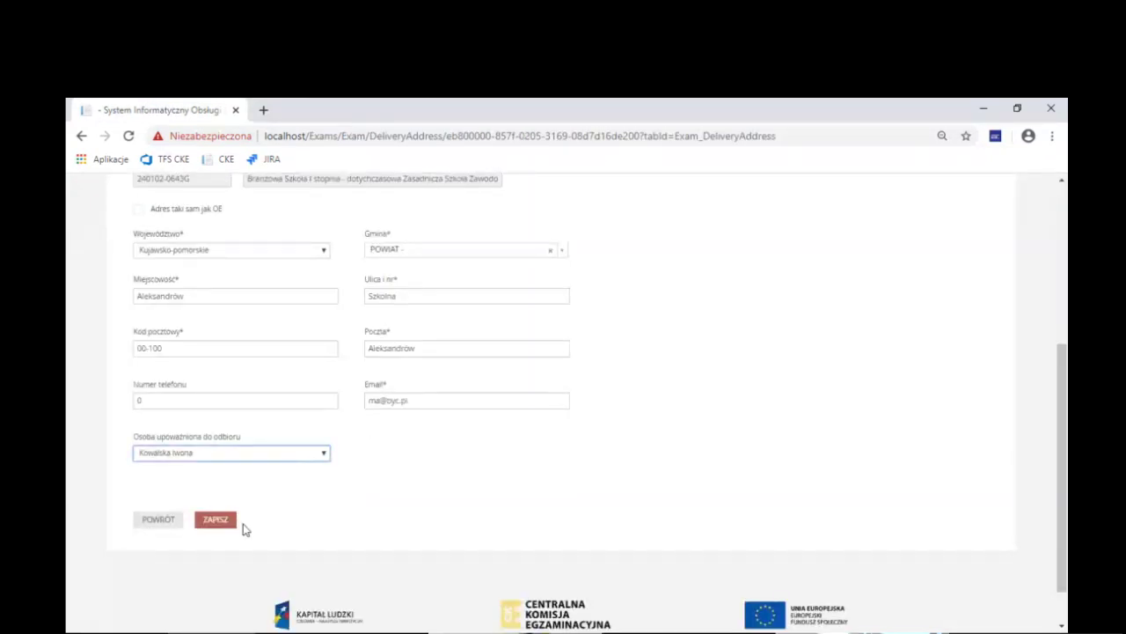
Reload the page, set 'Osoba upoważniona do odbioru' to the newly authorised person, and save
click(396, 498)
key(F5)
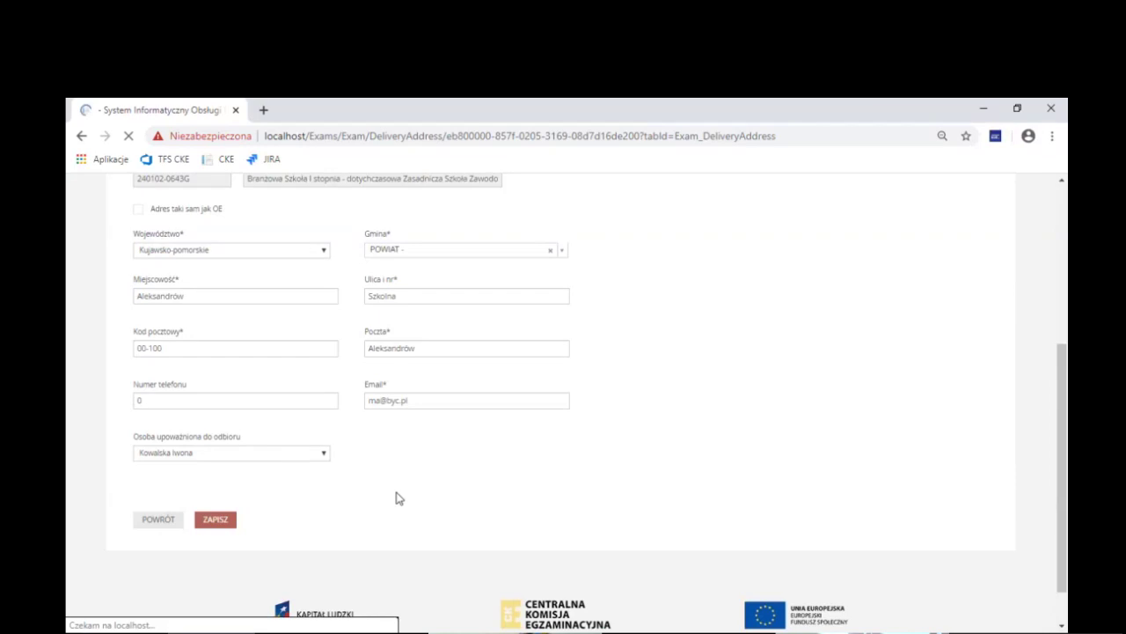
scroll(397, 496, down, 3)
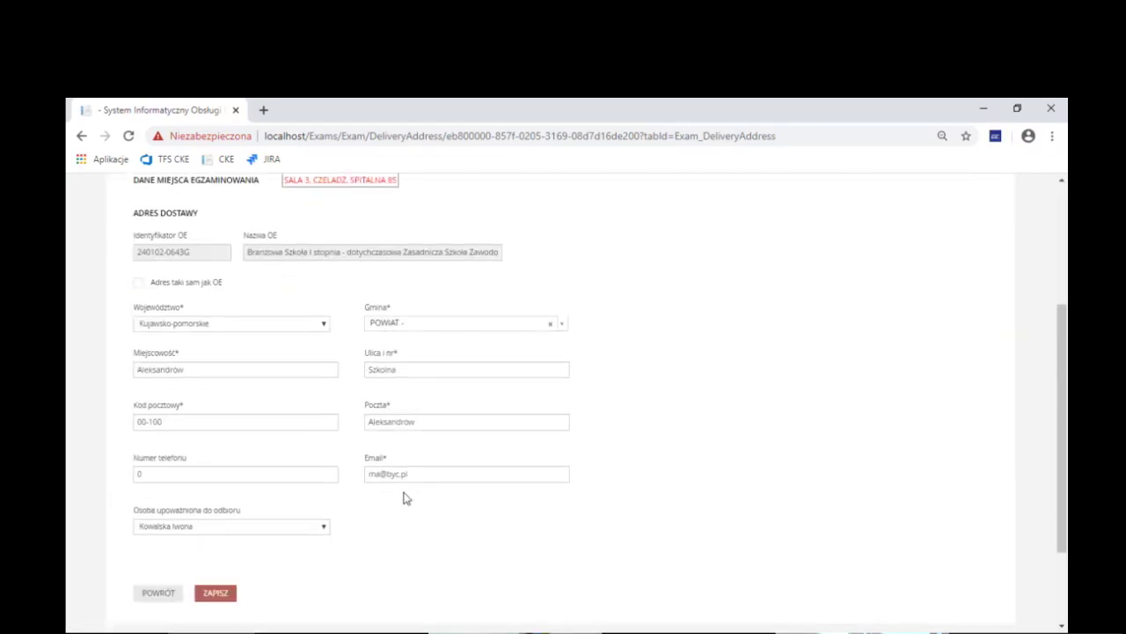
click(295, 528)
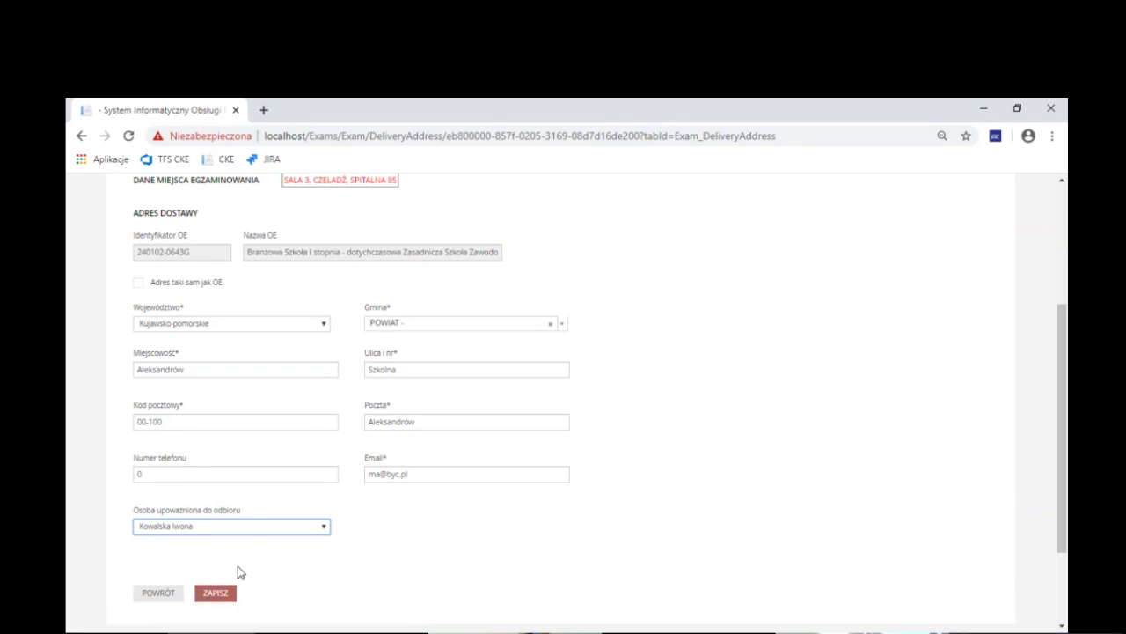
click(220, 595)
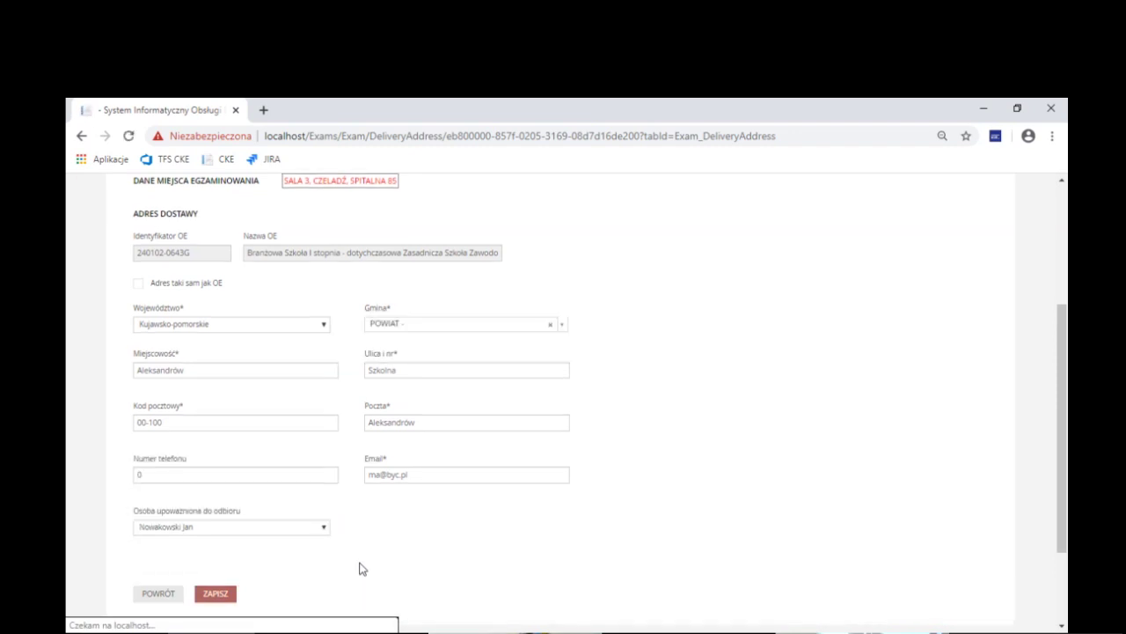
scroll(578, 549, up, 1)
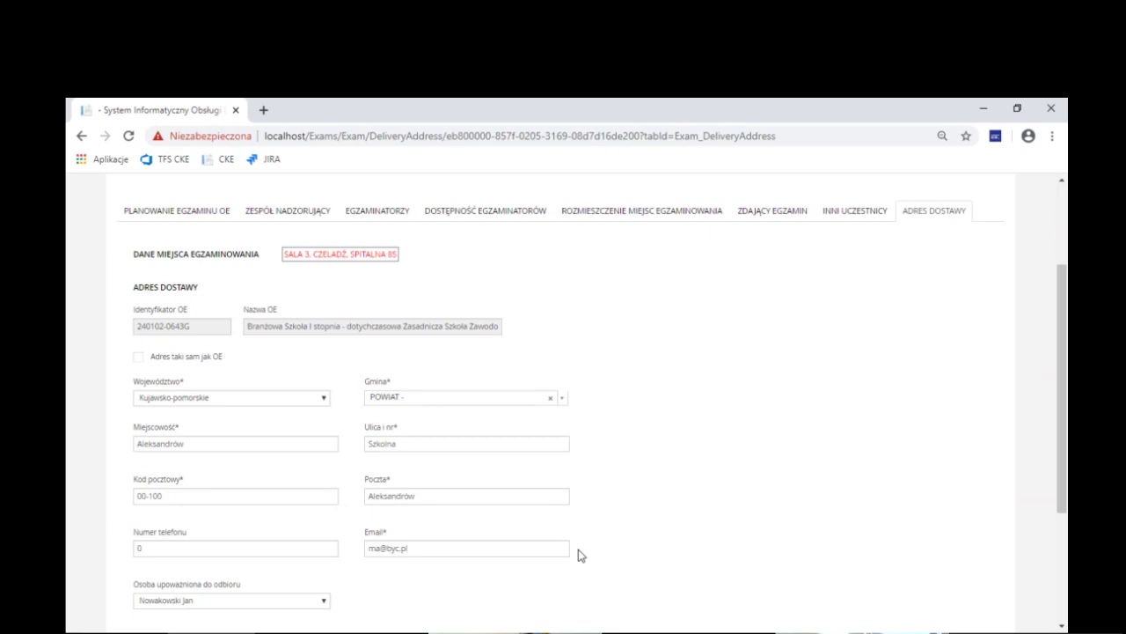
scroll(616, 545, up, 1)
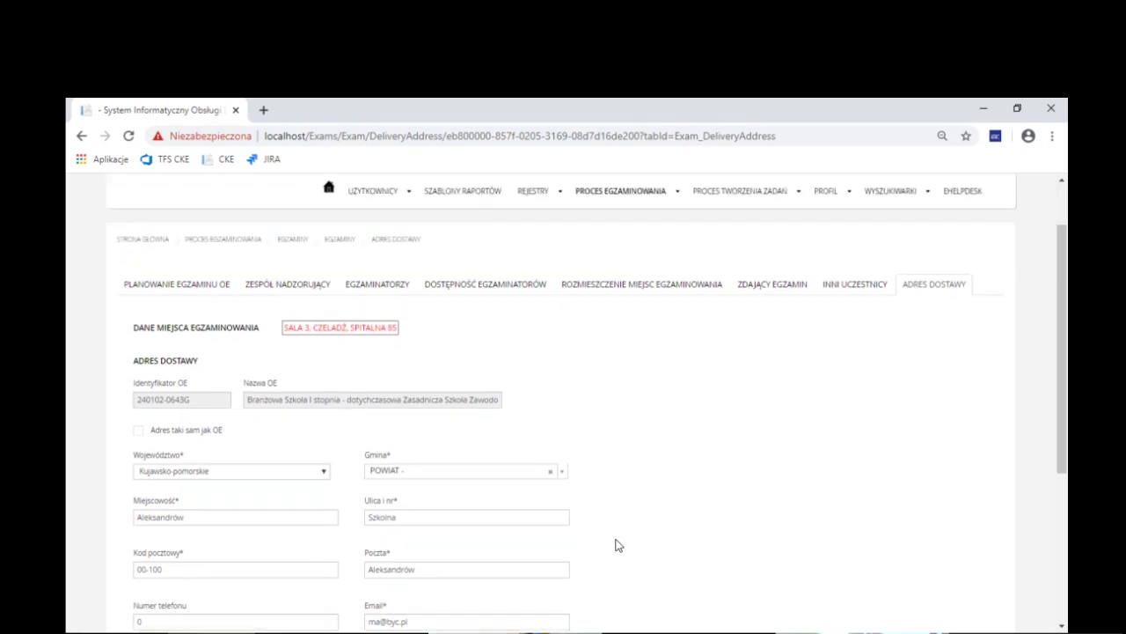
Leave the delivery address tab for the exams list via the EGZAMINY breadcrumb
scroll(615, 545, down, 1)
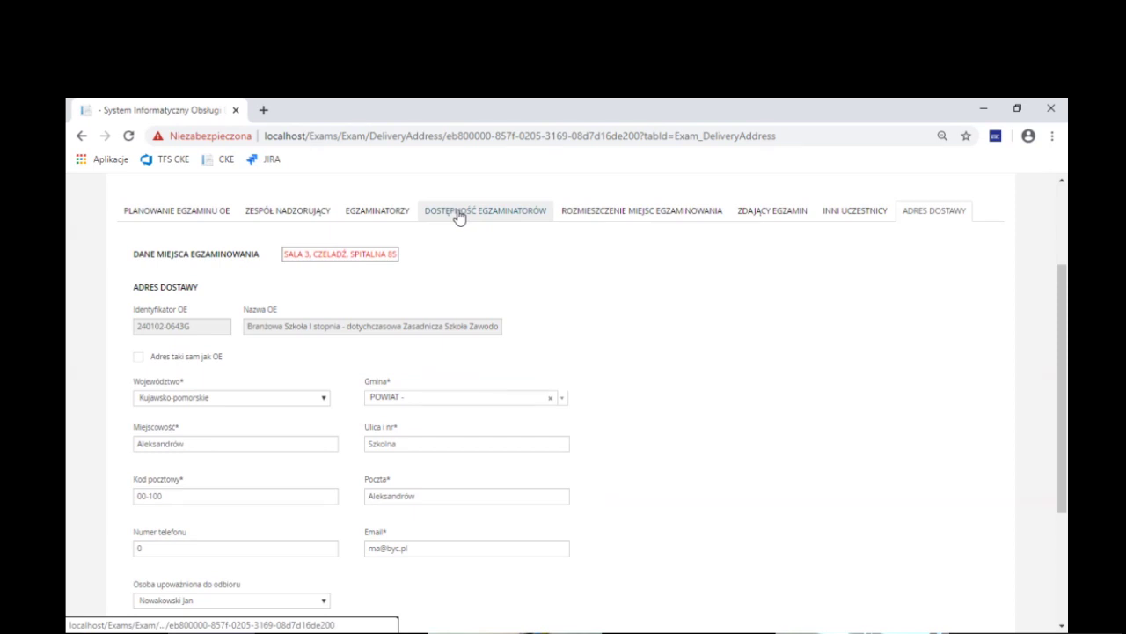
scroll(344, 327, up, 3)
click(341, 312)
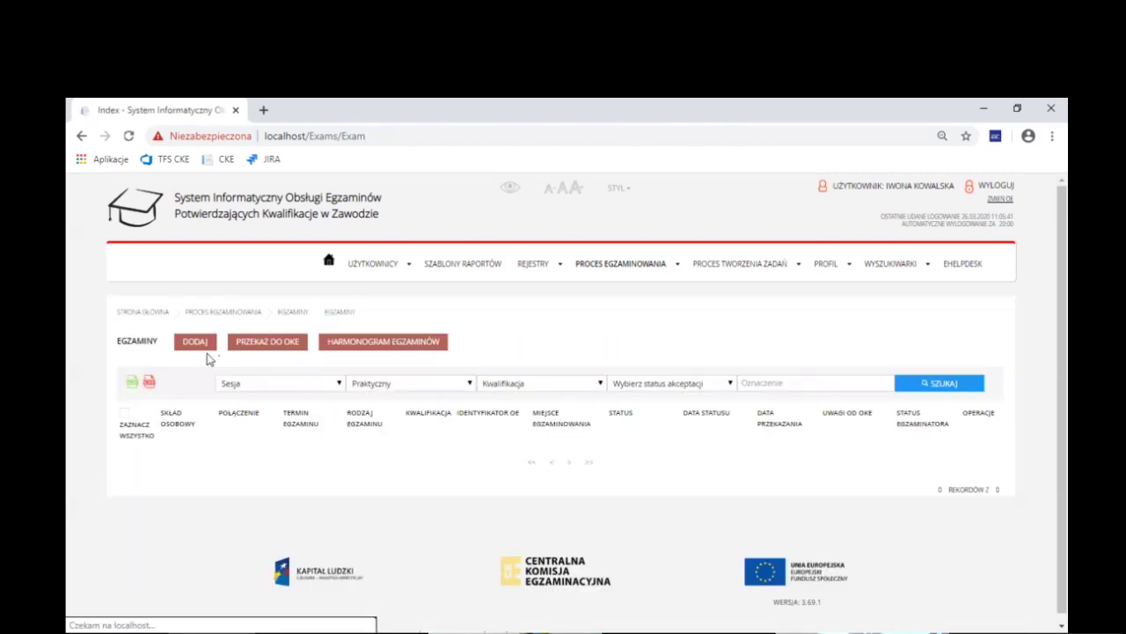
Start a new Praktyczny - Wykonanie exam for AU.21 on 27.06.2020, 09:00 shift
click(196, 349)
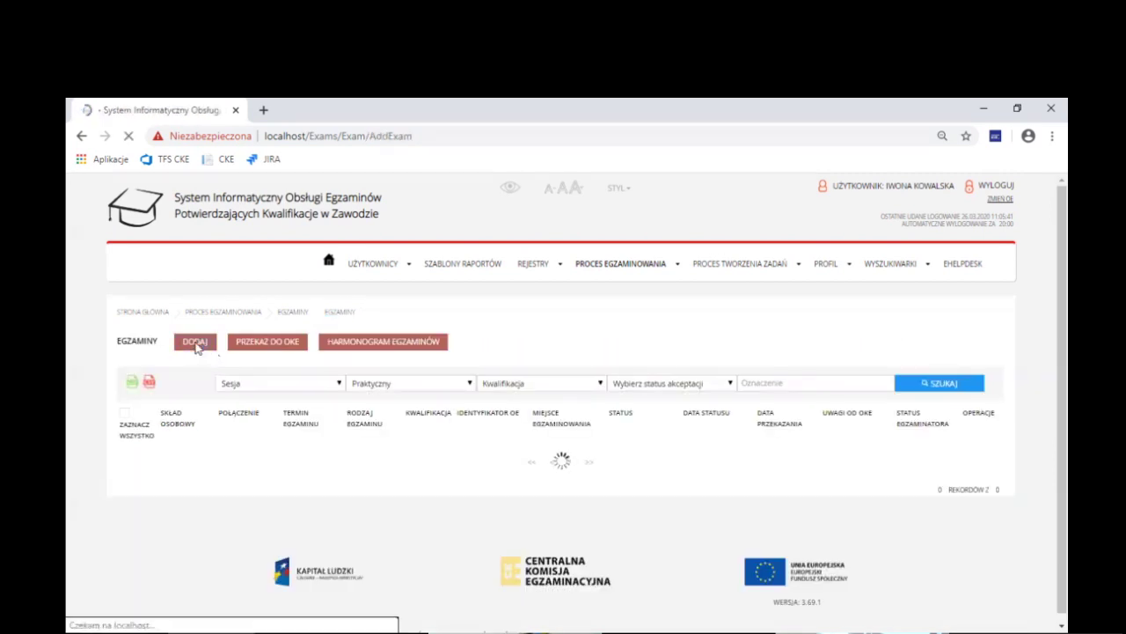
click(390, 407)
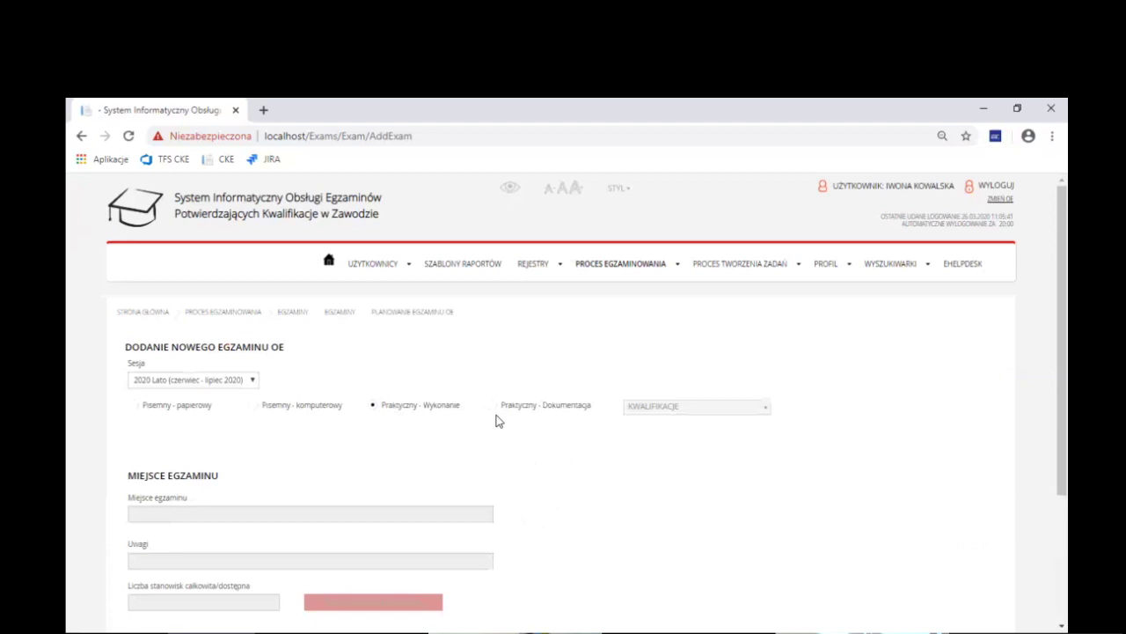
click(677, 410)
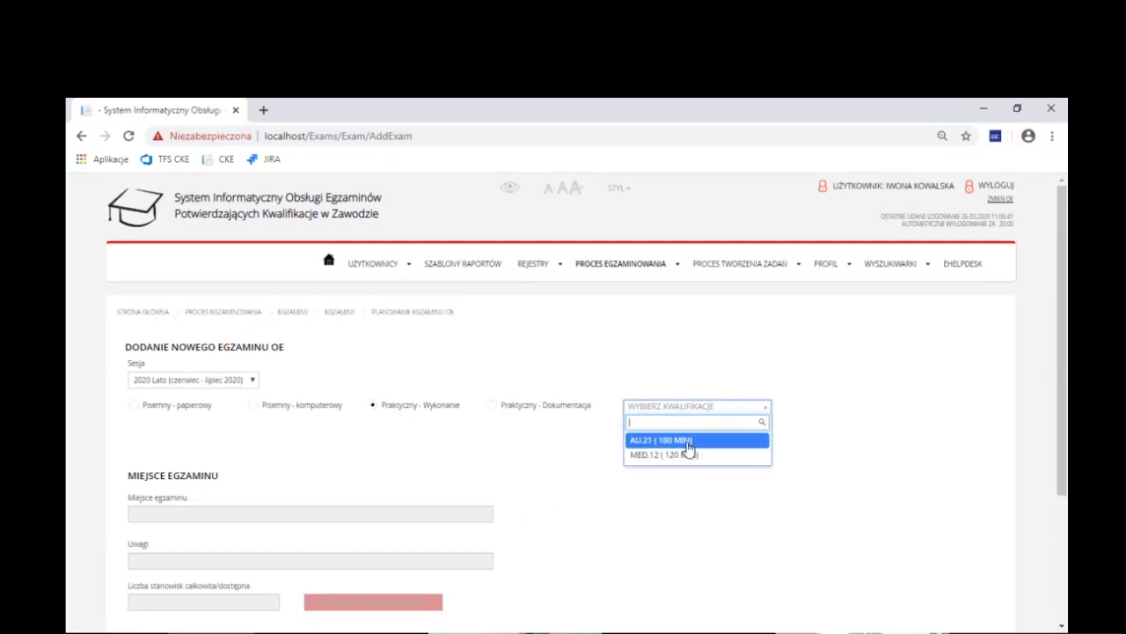
click(689, 440)
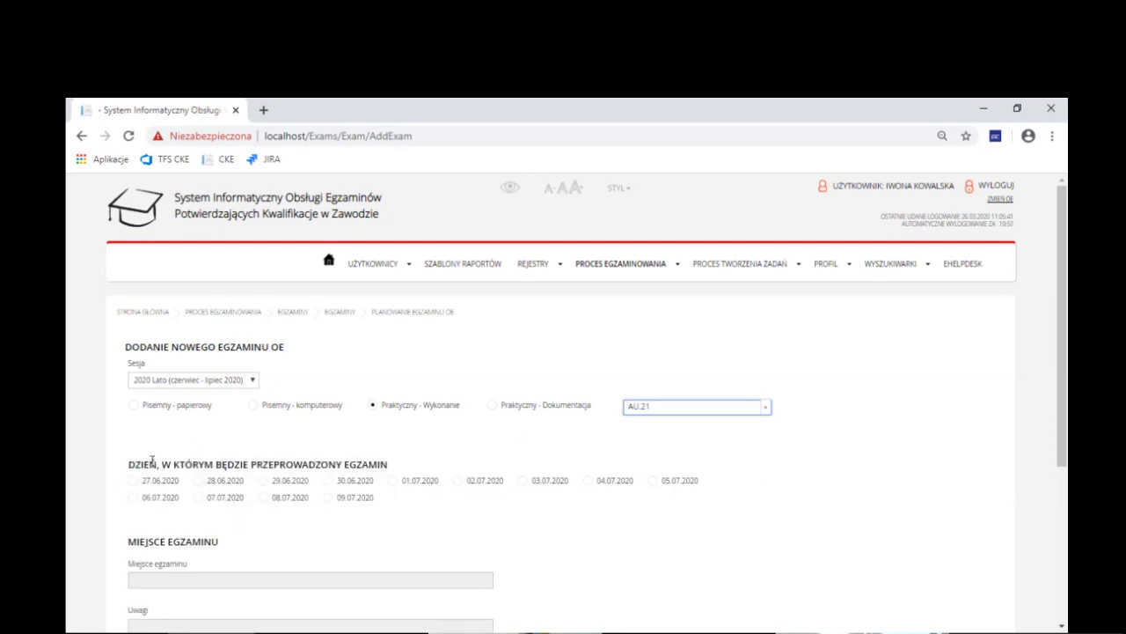
click(133, 482)
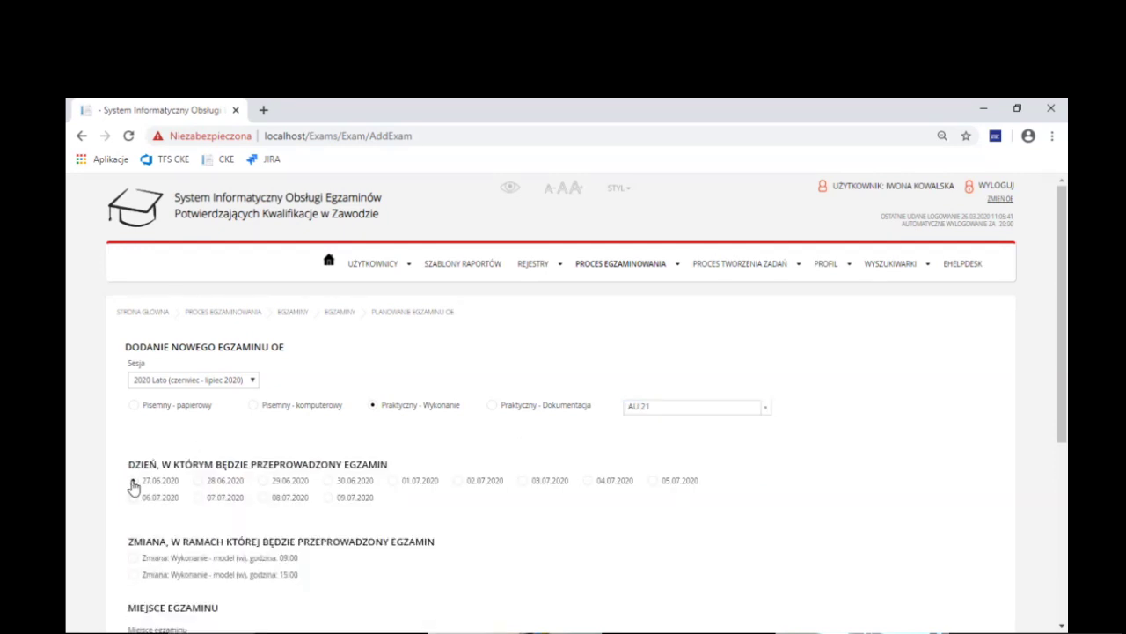
click(133, 557)
Choose Sala 1 as the exam place and create the exam
scroll(158, 545, down, 2)
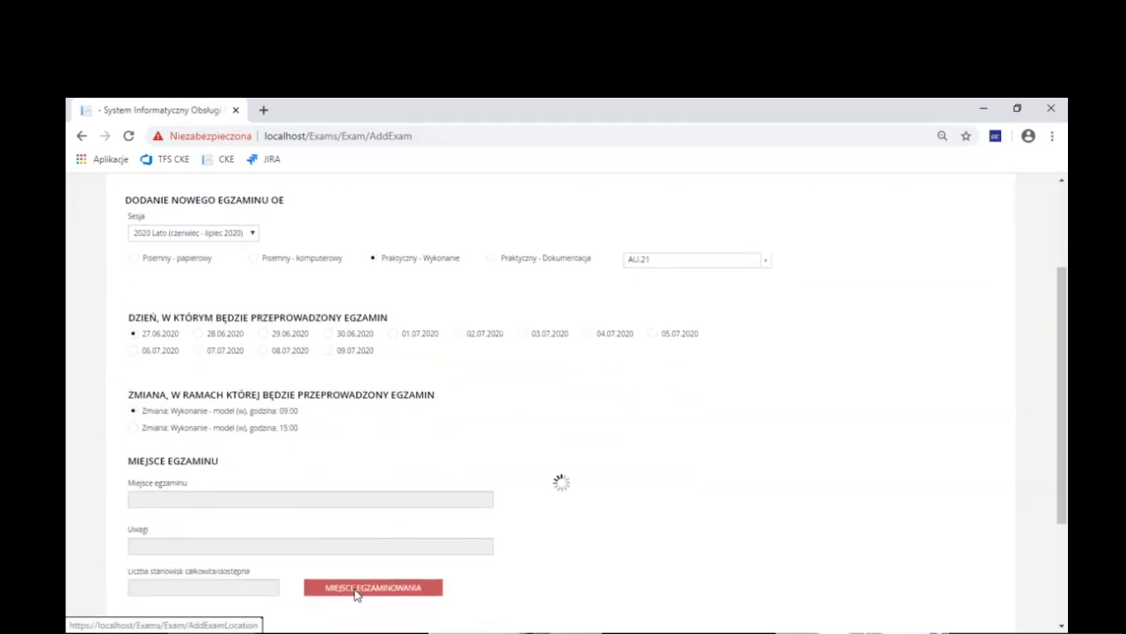
click(356, 596)
click(840, 282)
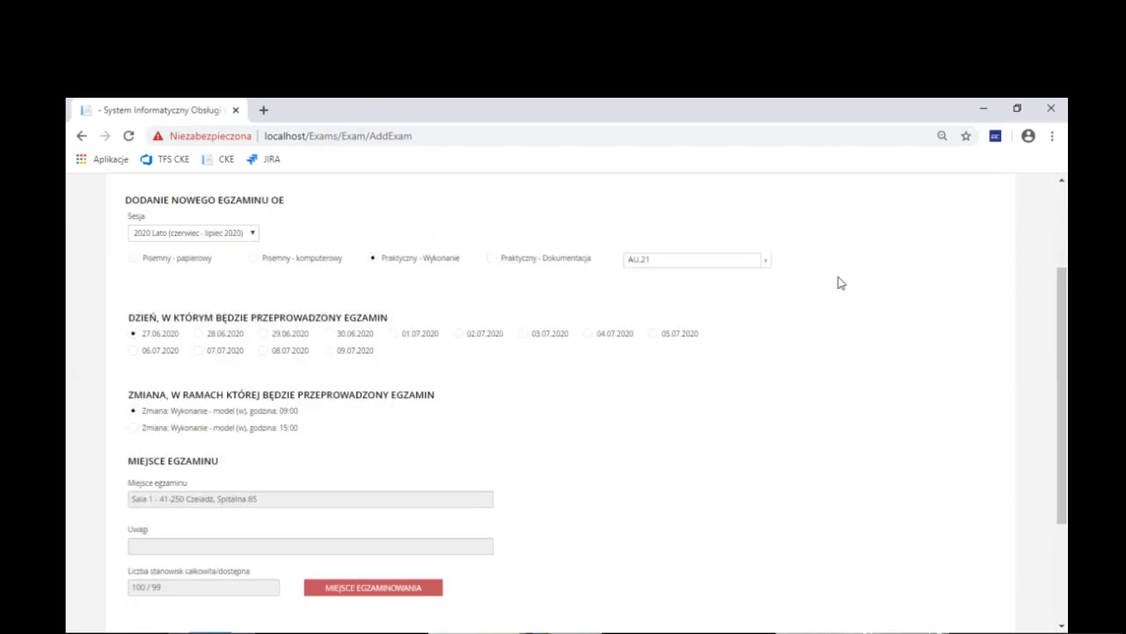
scroll(458, 573, down, 1)
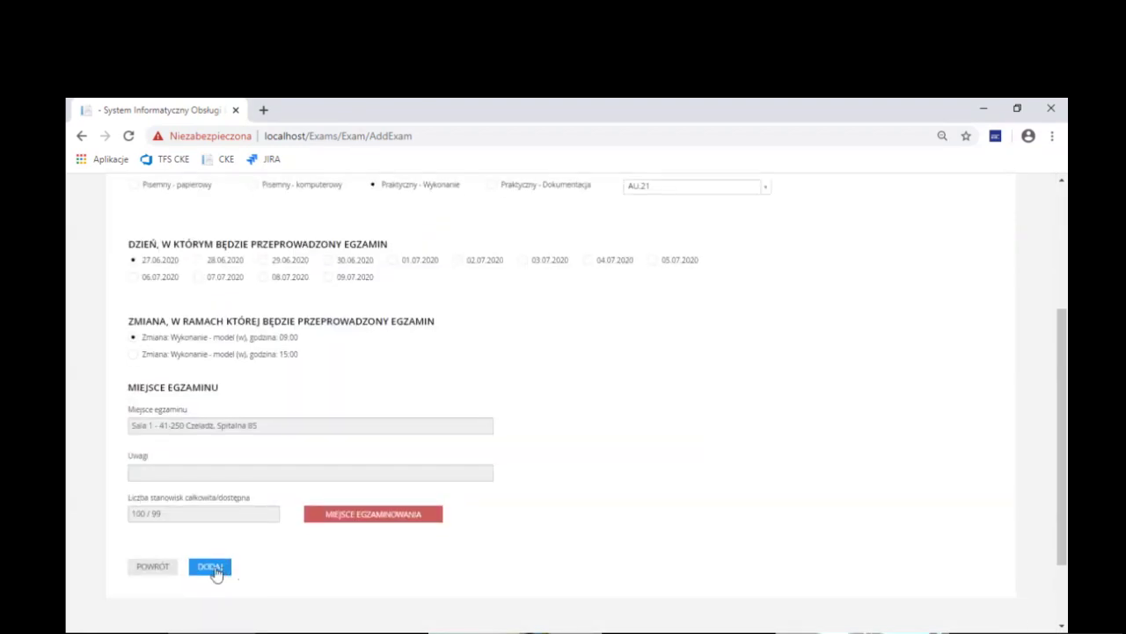
click(215, 569)
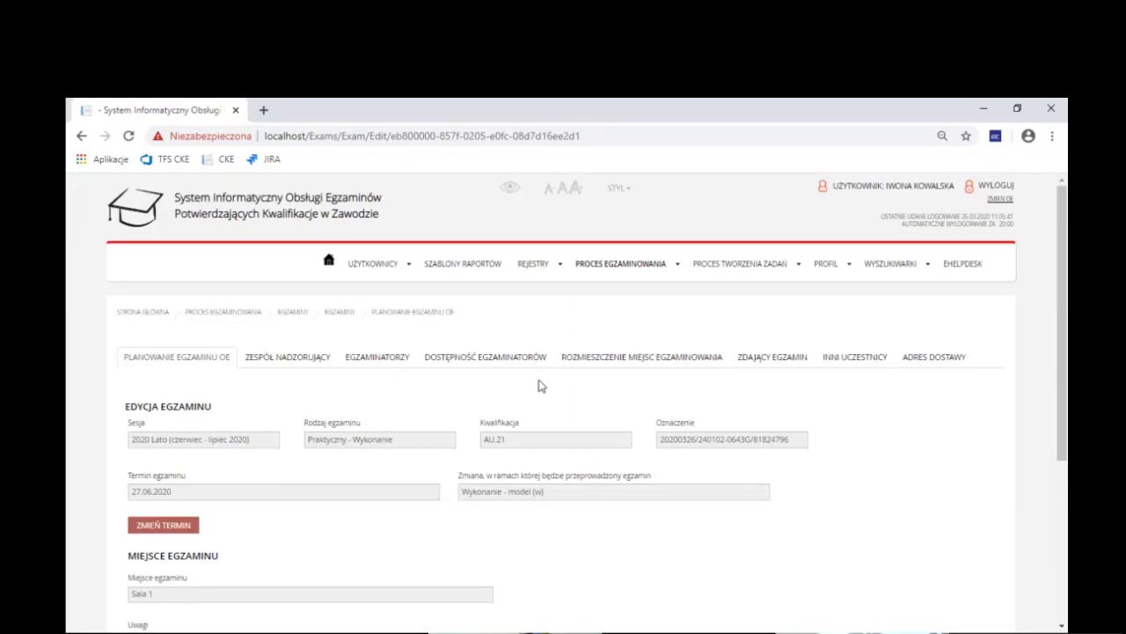
scroll(533, 384, down, 1)
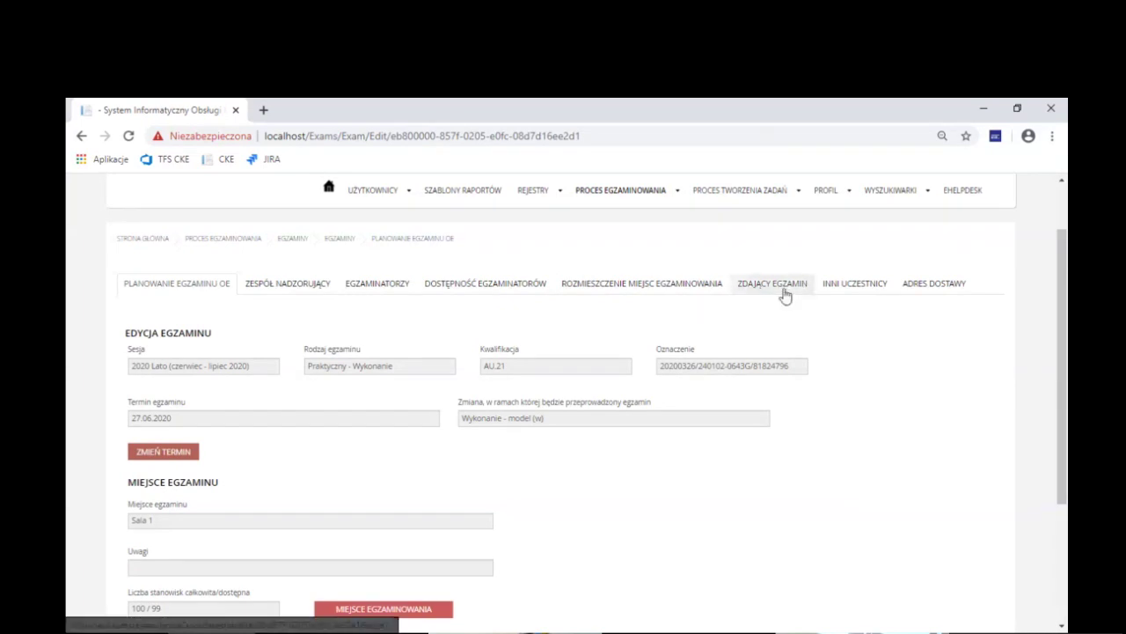
click(785, 291)
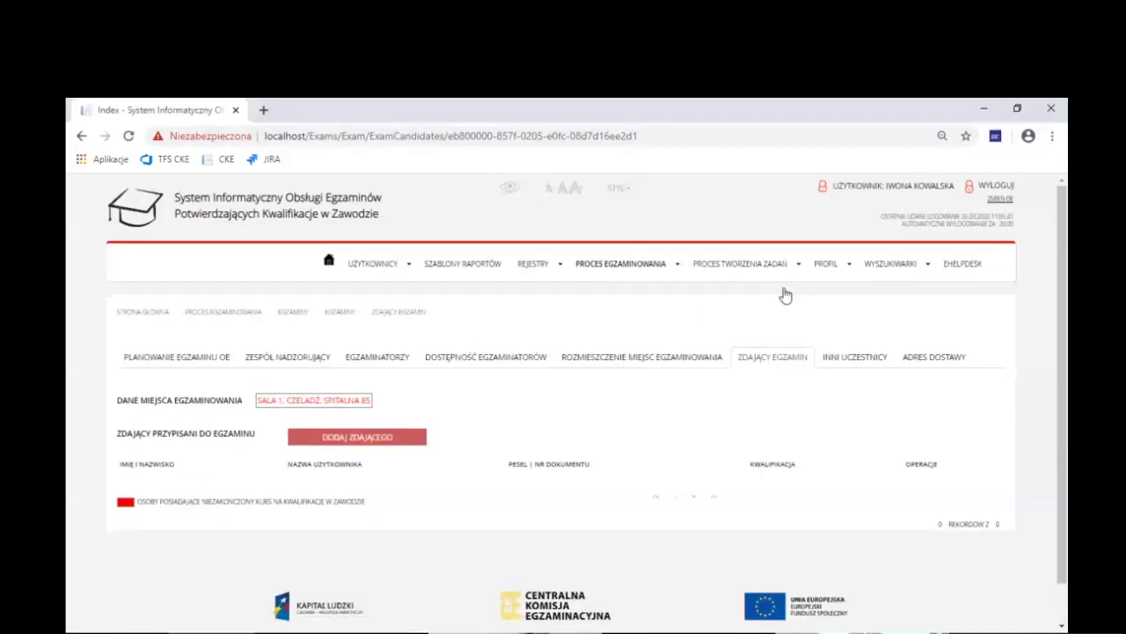
click(168, 357)
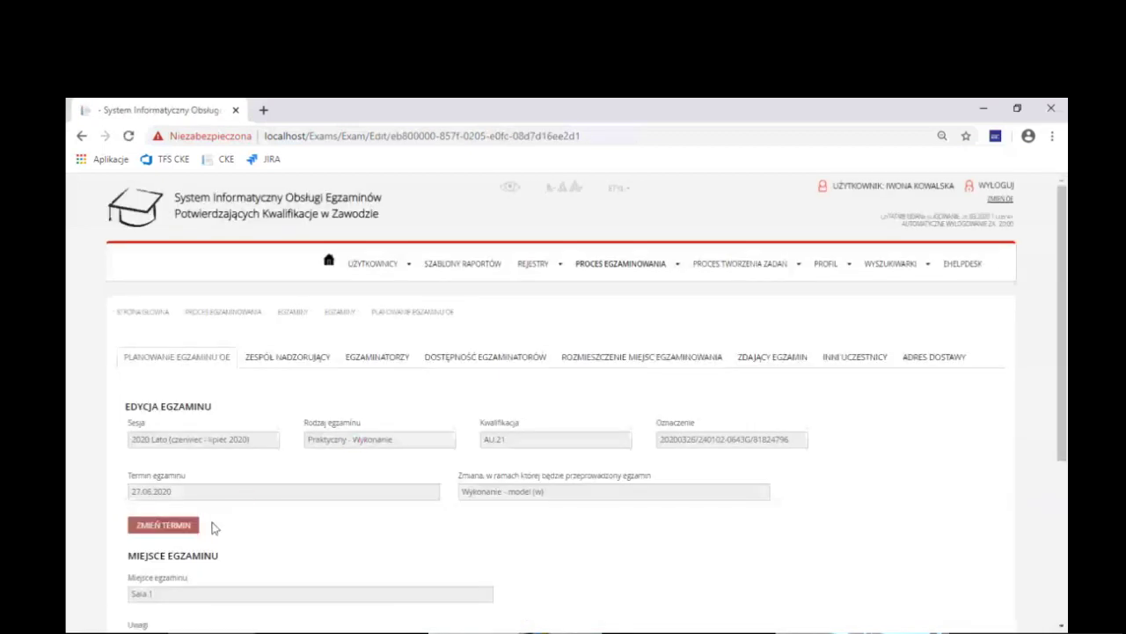
click(179, 526)
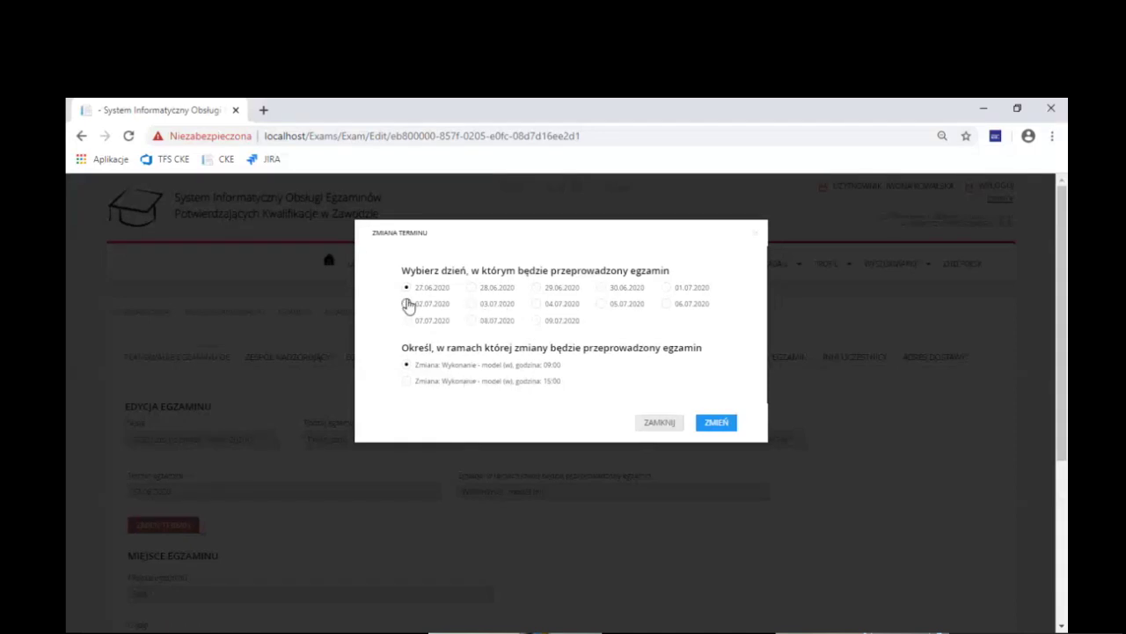
Try 28.06.2020, revert to 27.06.2020, confirm, and dismiss the shift-required warning
click(470, 291)
click(406, 366)
click(407, 288)
click(704, 424)
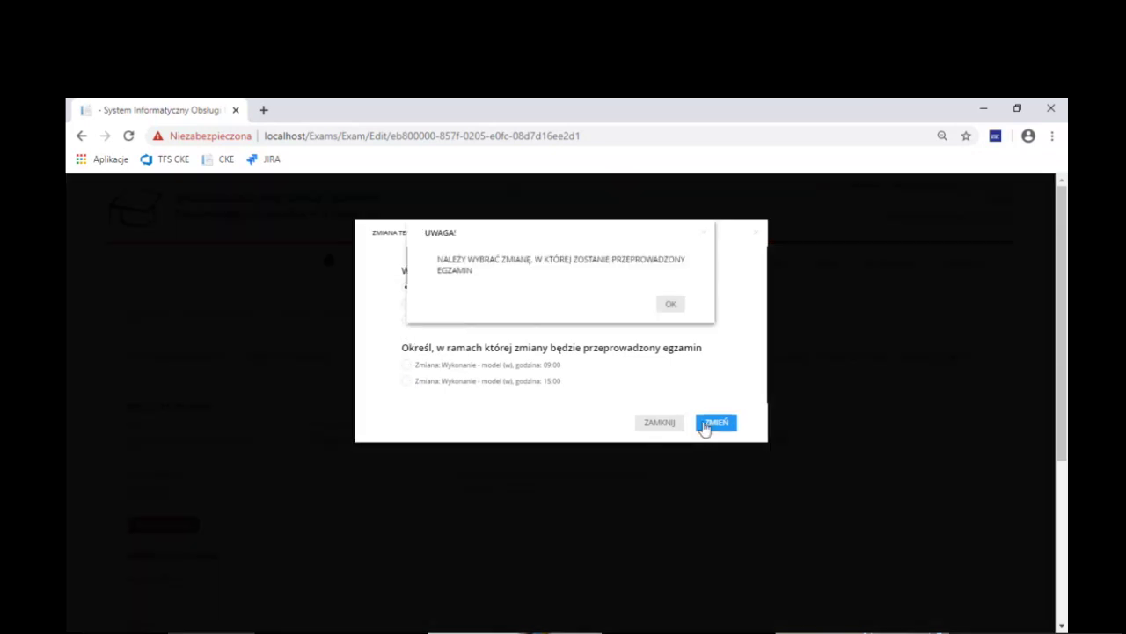
click(668, 305)
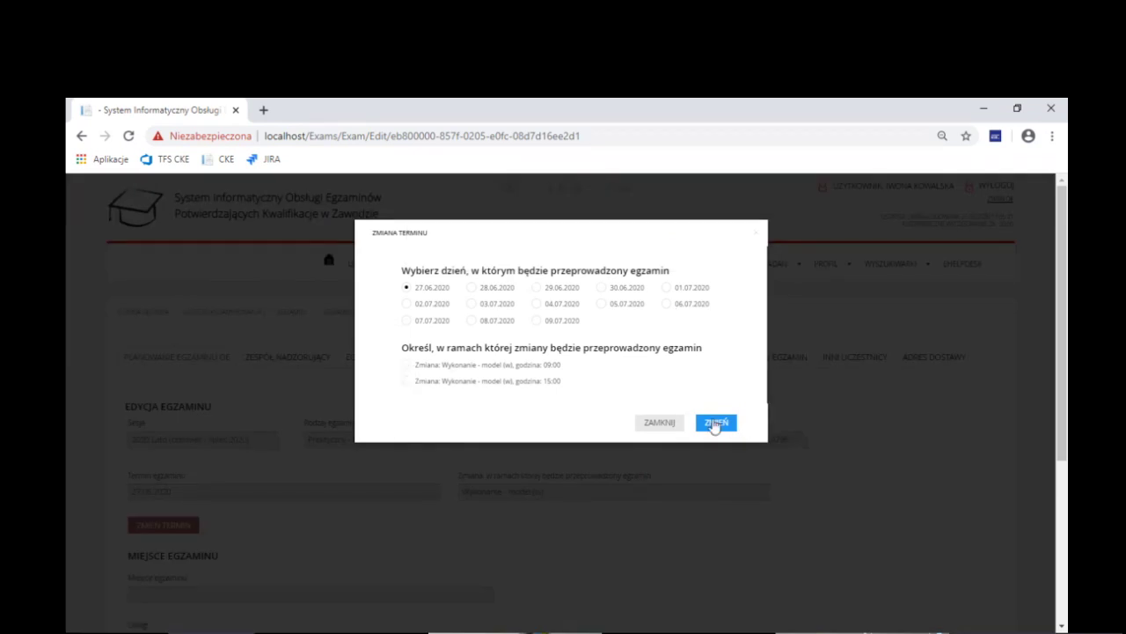
Confirm again, dismiss the repeated missing-shift warning, and select the 09:00 shift
click(716, 423)
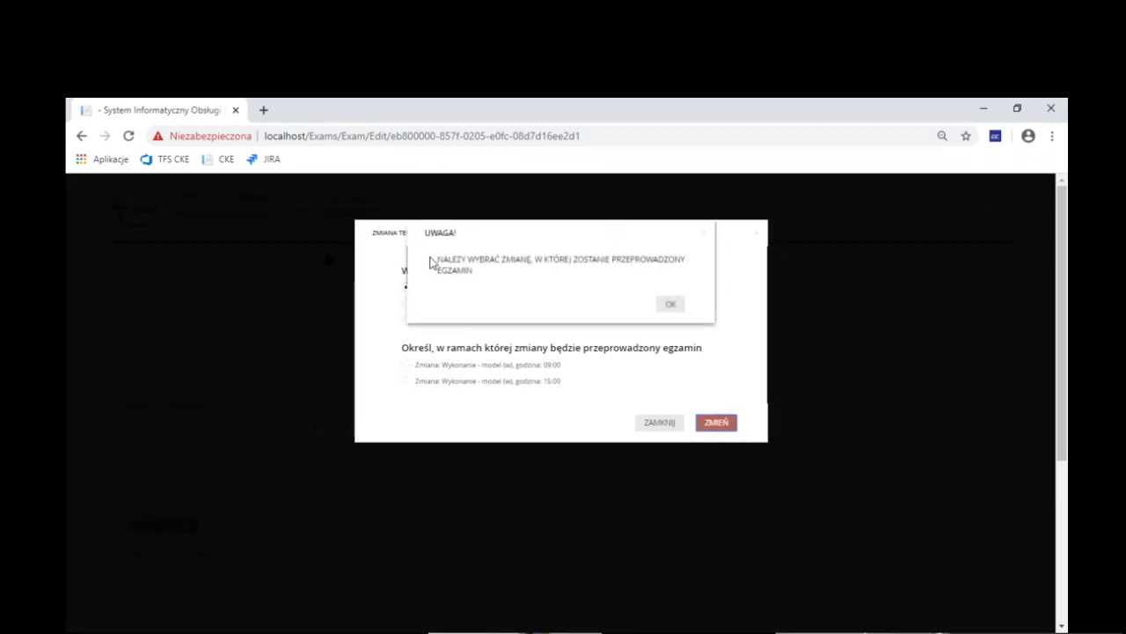
drag(439, 262, 483, 287)
click(480, 278)
click(673, 307)
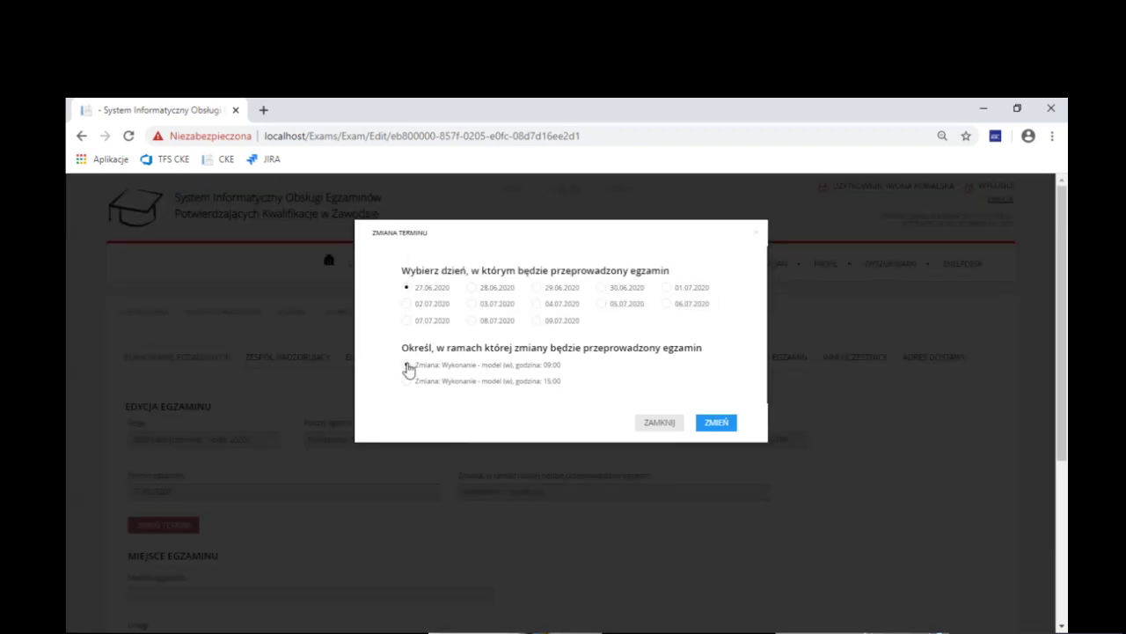
click(407, 365)
Confirm 27.06.2020 at 09:00, pick Sala 1 as the place, and save the AU.21 plan
click(718, 424)
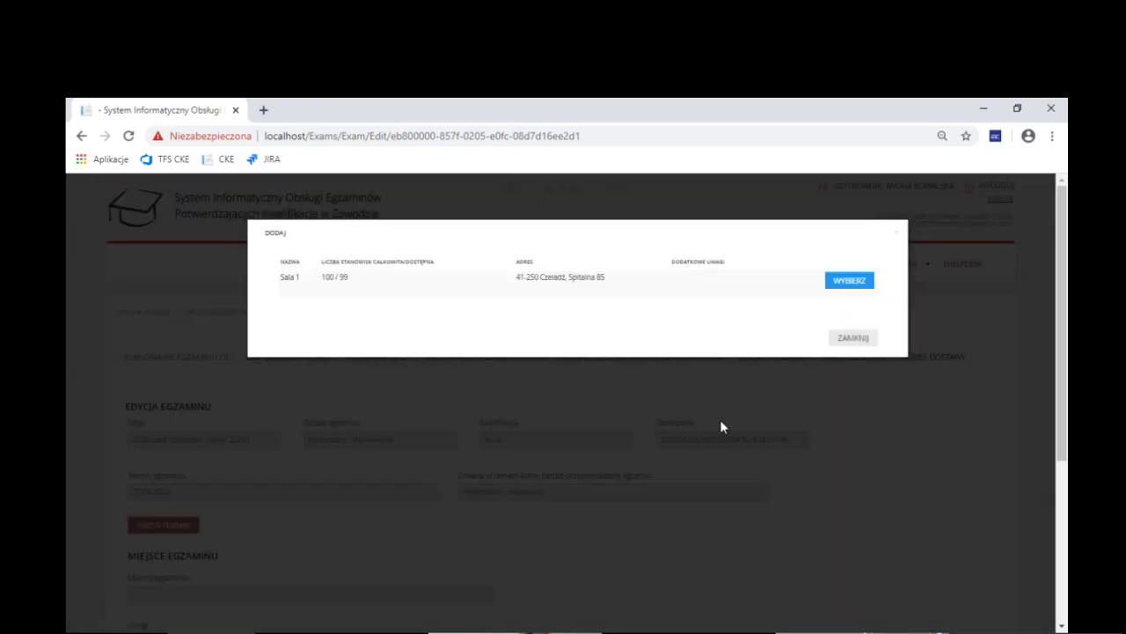
click(852, 280)
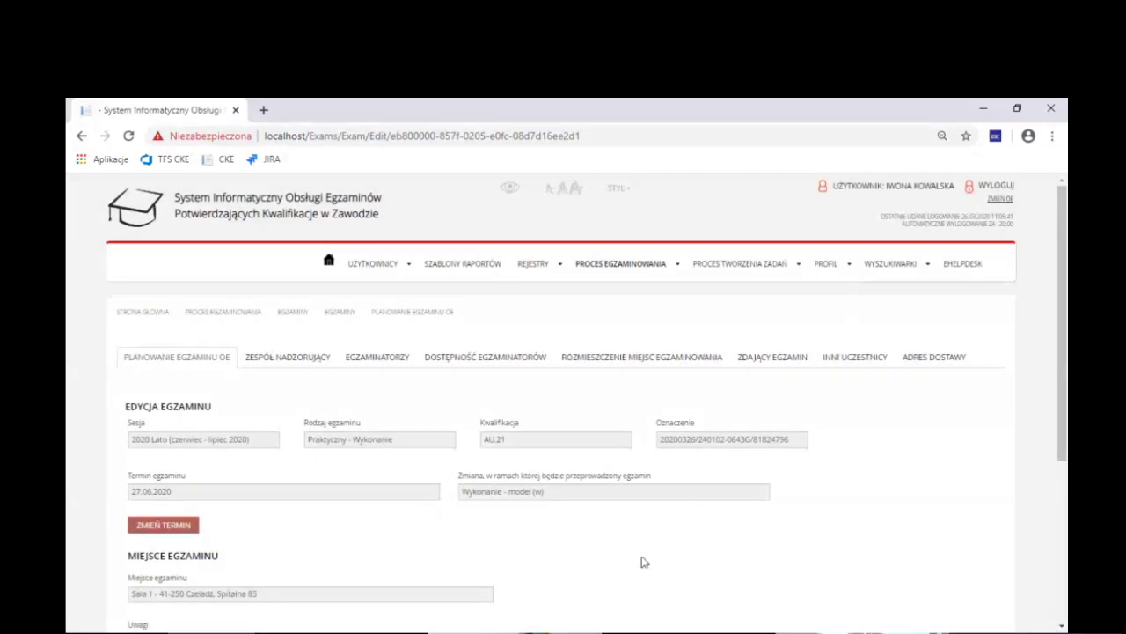
scroll(643, 561, down, 2)
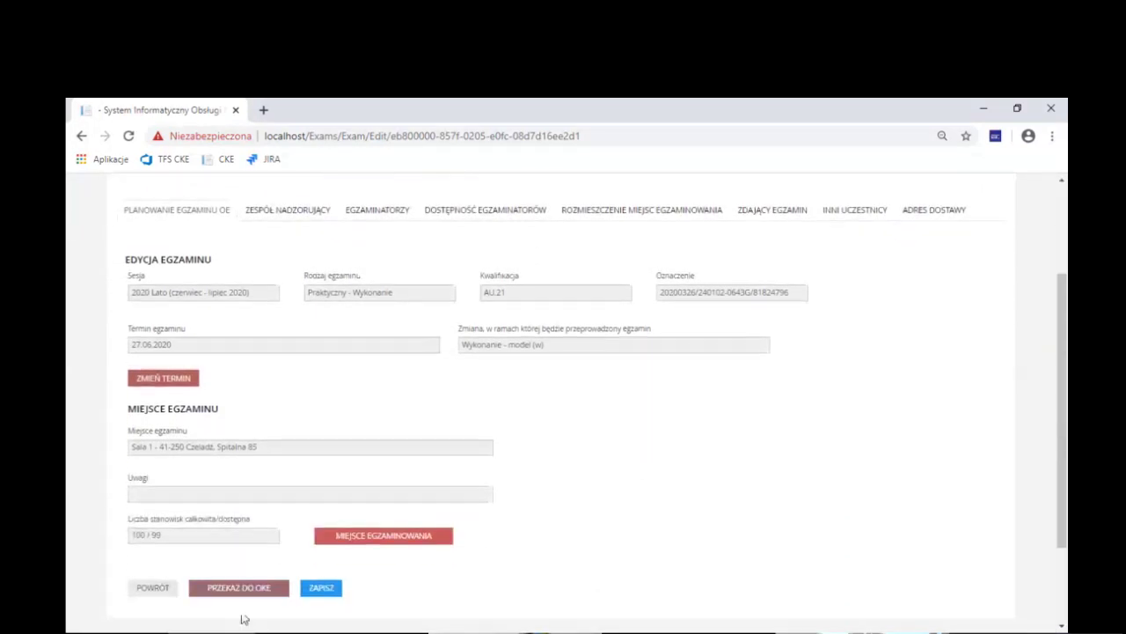
click(340, 587)
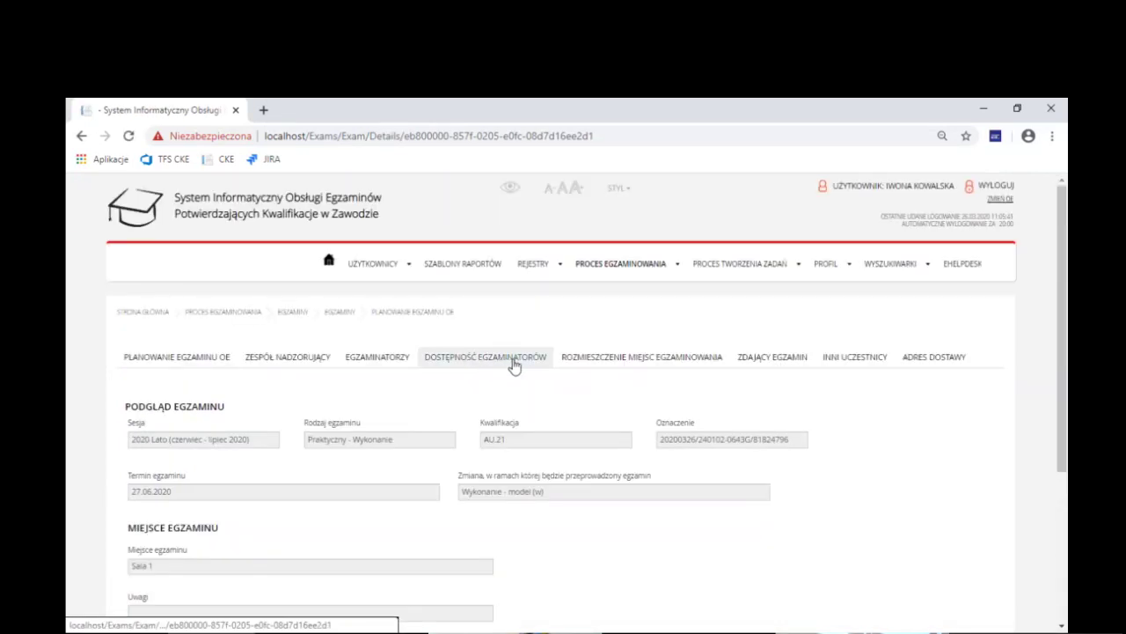
View examiner availability for 2020-06-27, reviewing the lists including the Powyżej 50km group
click(515, 363)
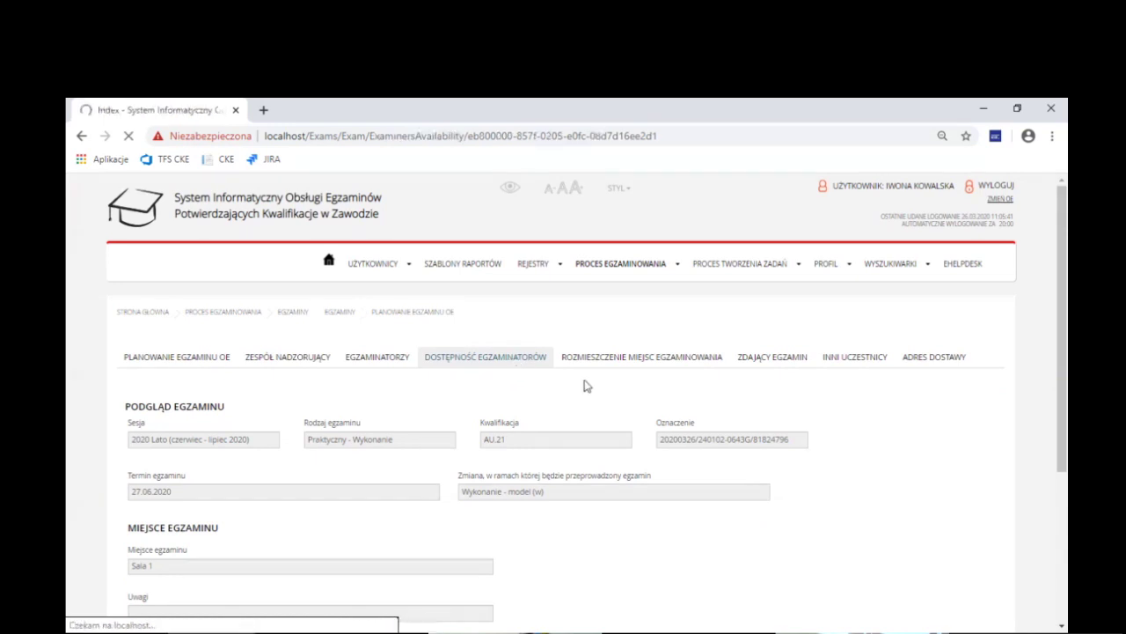
scroll(659, 352, down, 5)
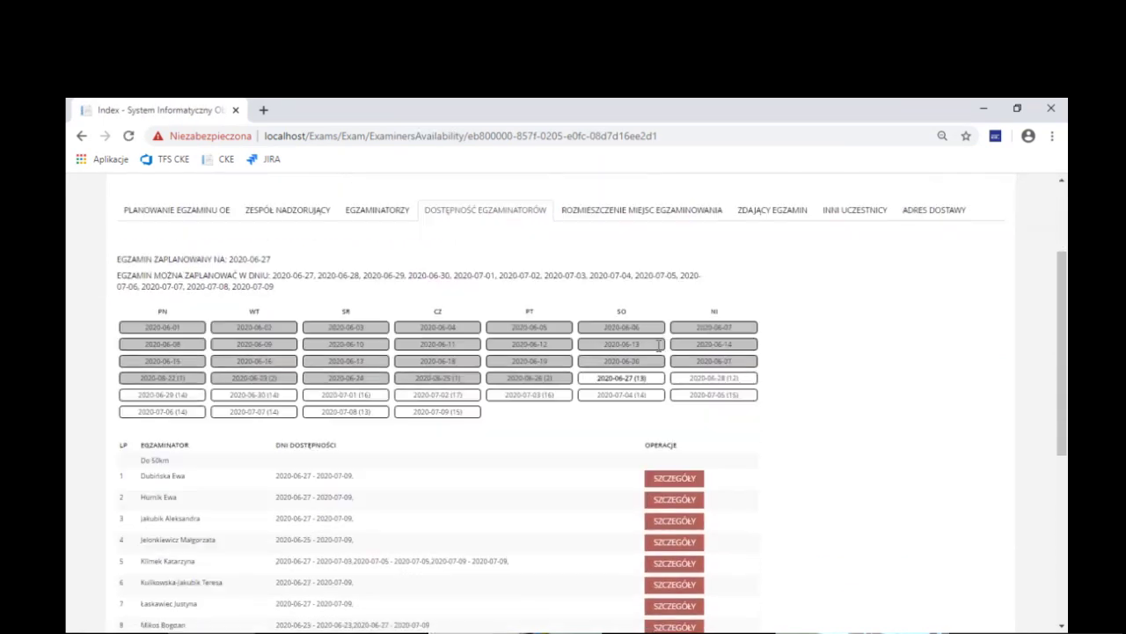
scroll(659, 352, up, 2)
click(635, 385)
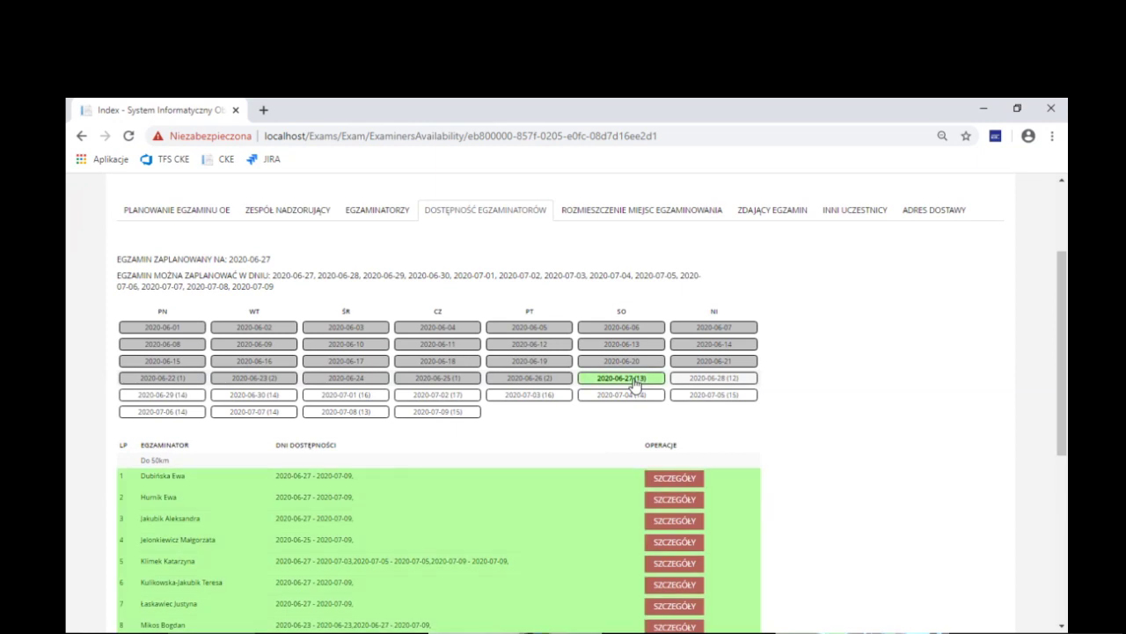
scroll(635, 385, down, 1)
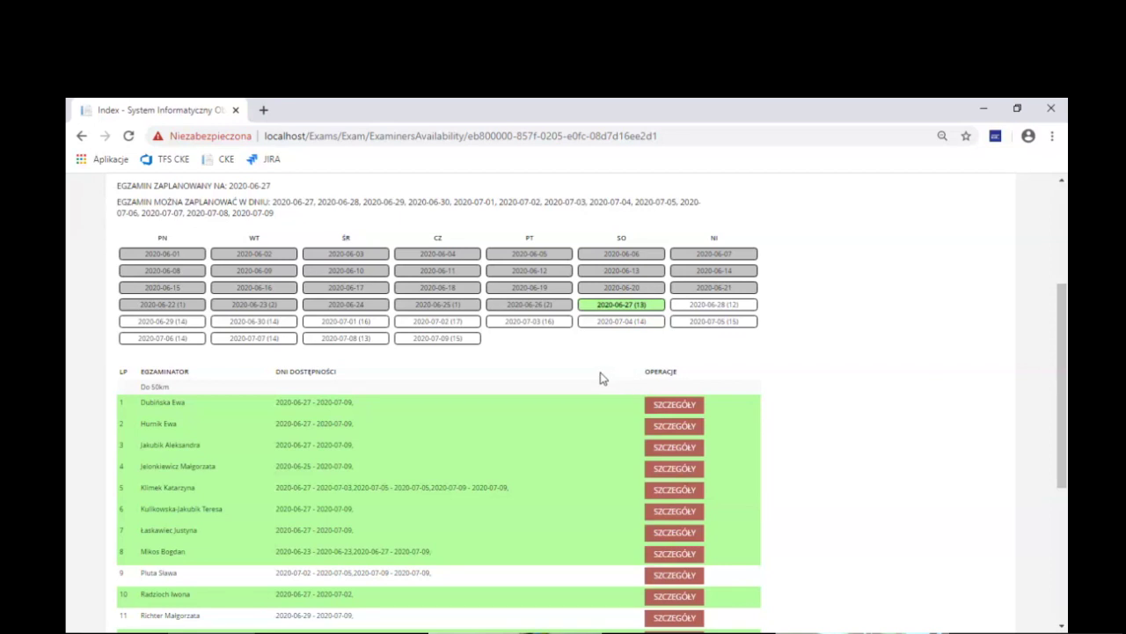
drag(1063, 302, 1063, 312)
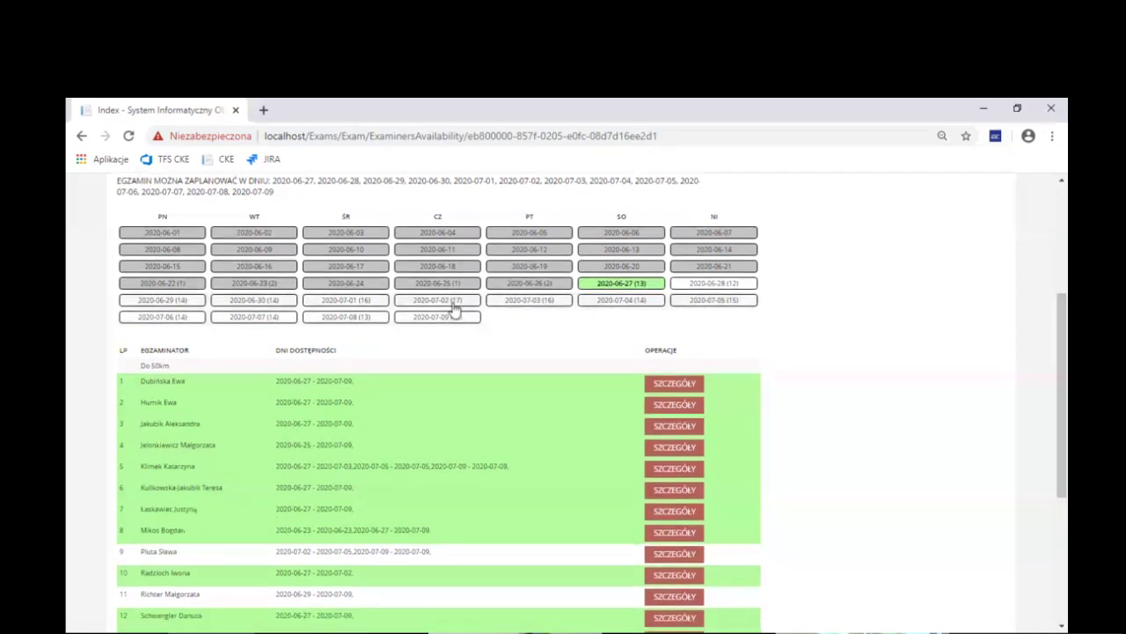
drag(139, 366, 161, 368)
click(188, 372)
scroll(208, 379, down, 3)
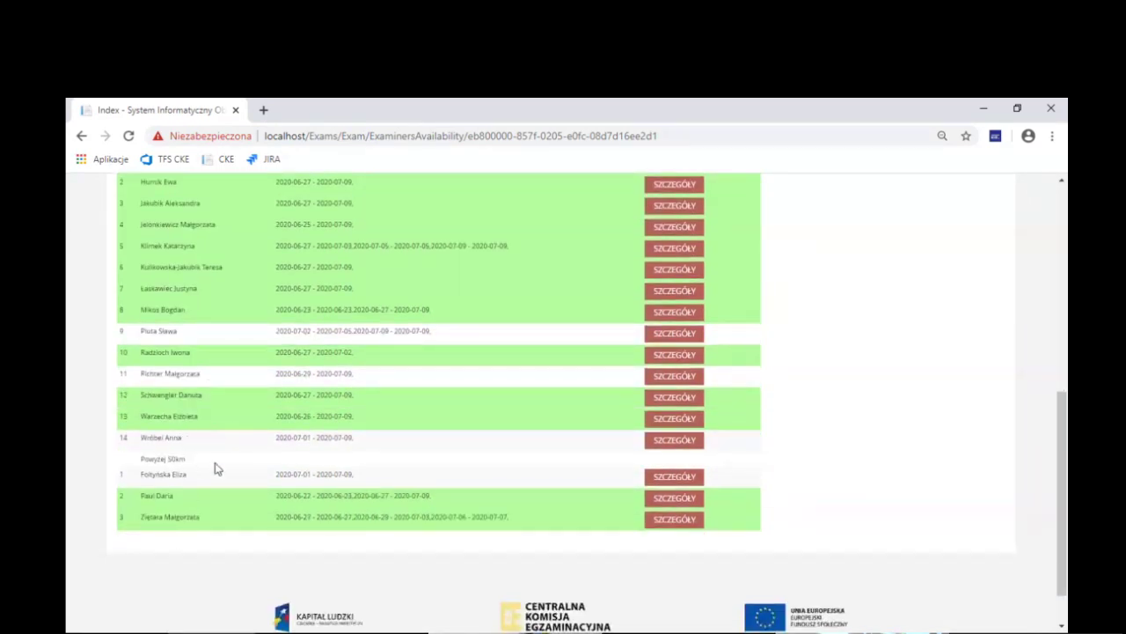
triple_click(152, 458)
click(201, 467)
scroll(820, 480, up, 2)
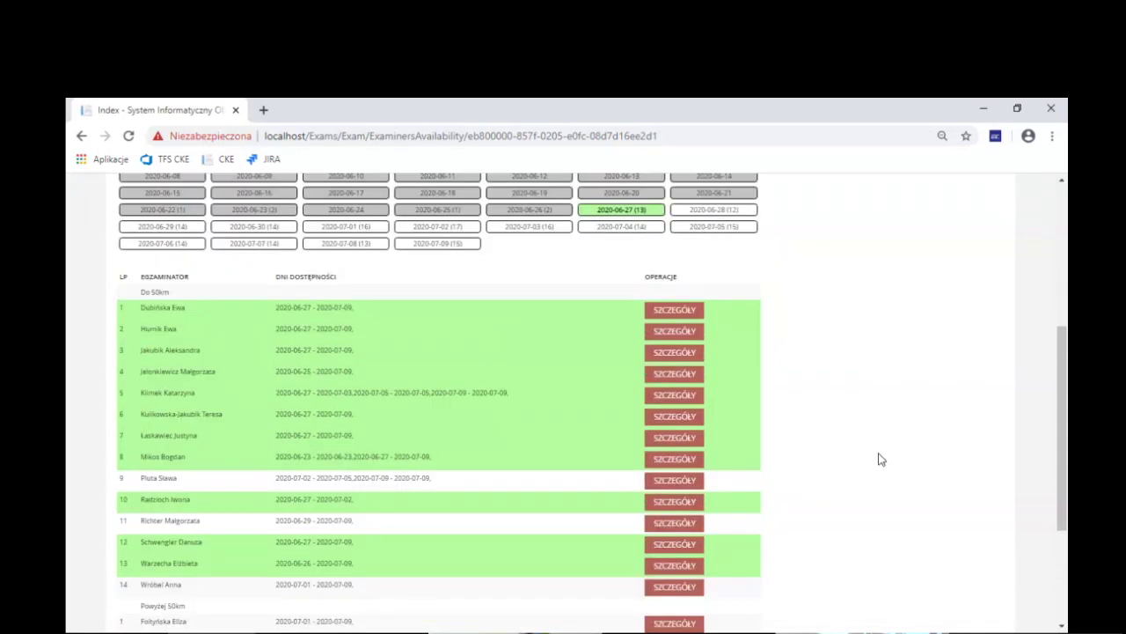
Compare availability on 07-08, 07-09, 06-30, 06-29, 07-06, 07-02, 07-03, ending on 2020-06-27
click(351, 250)
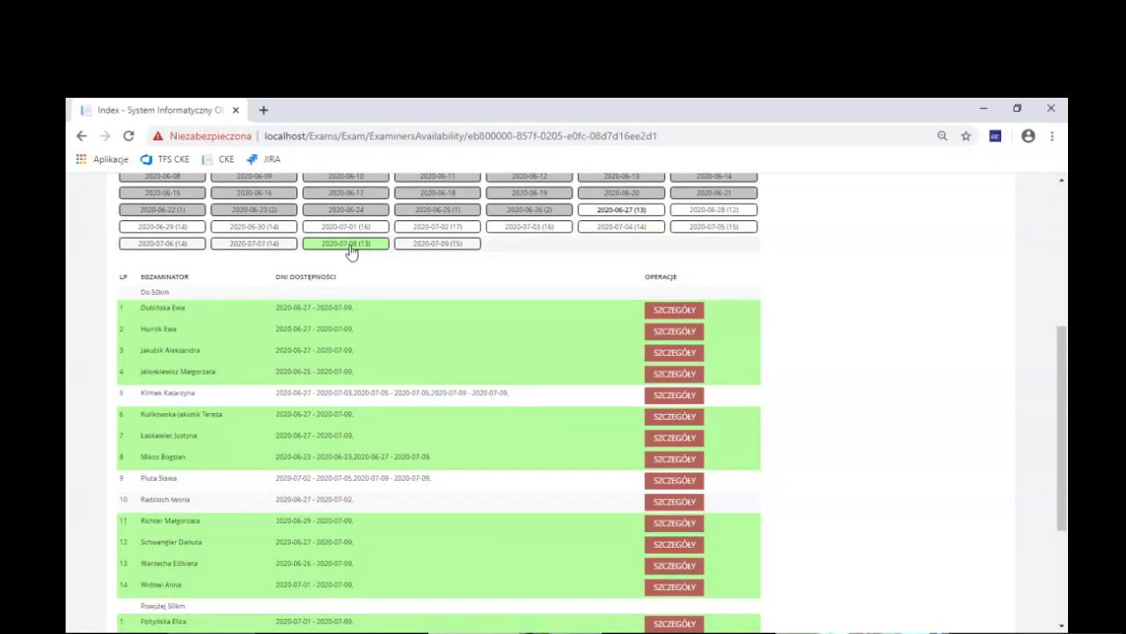
click(457, 248)
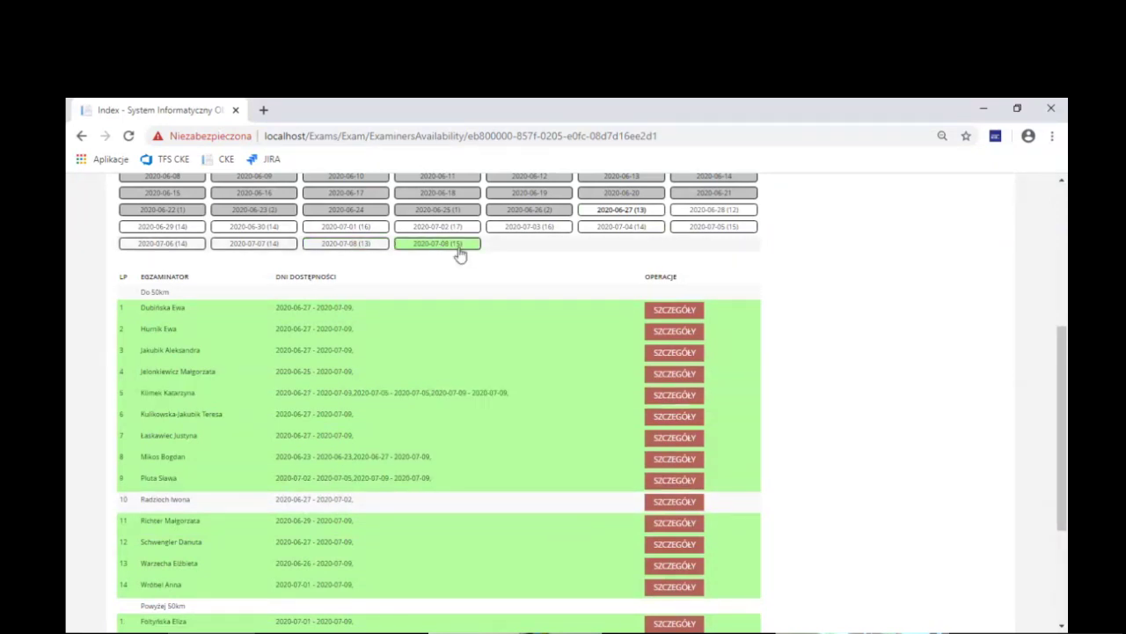
click(264, 228)
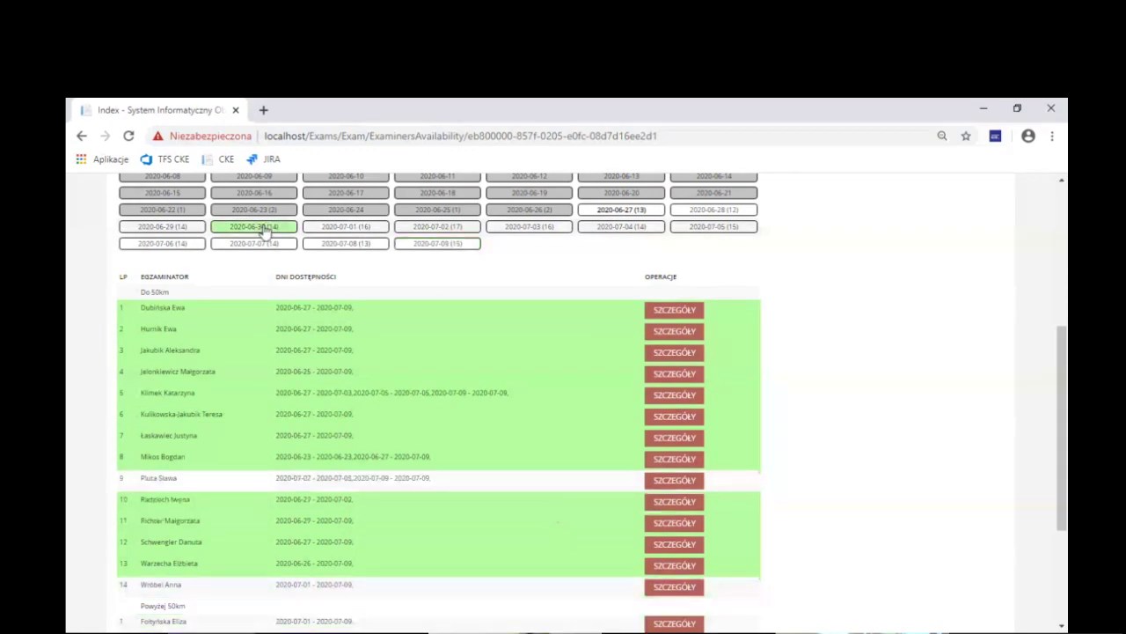
click(175, 229)
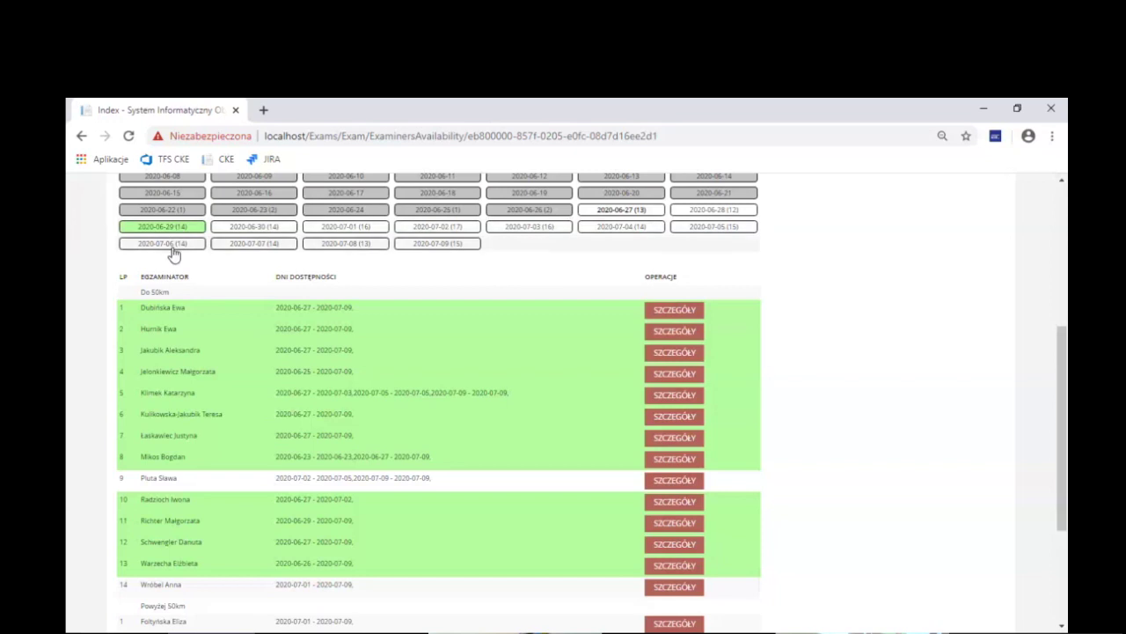
click(173, 246)
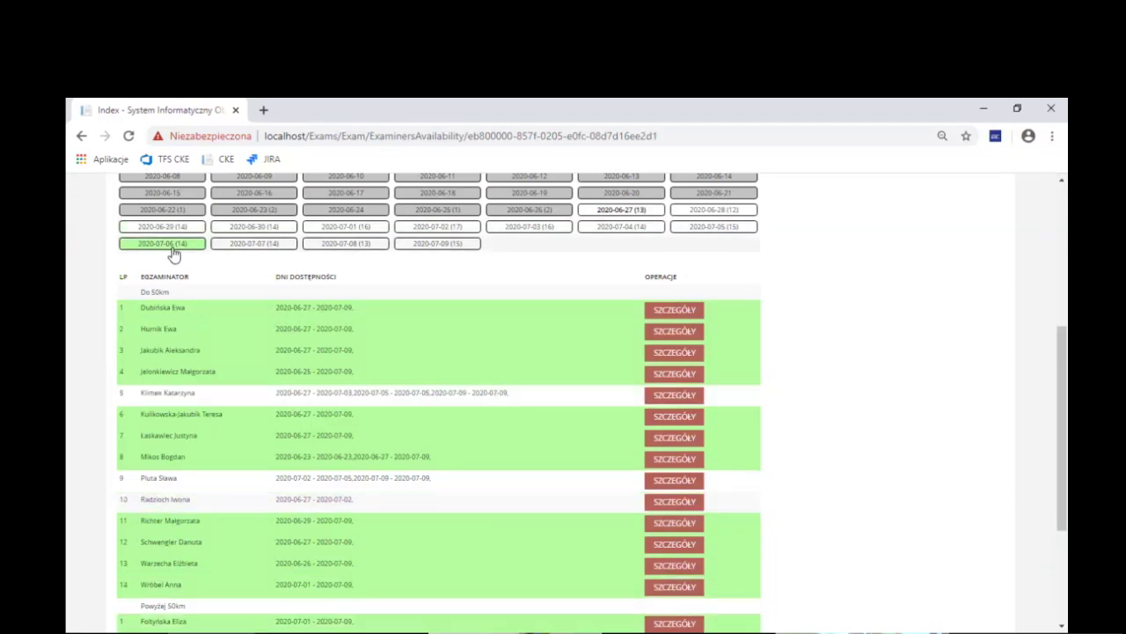
click(451, 230)
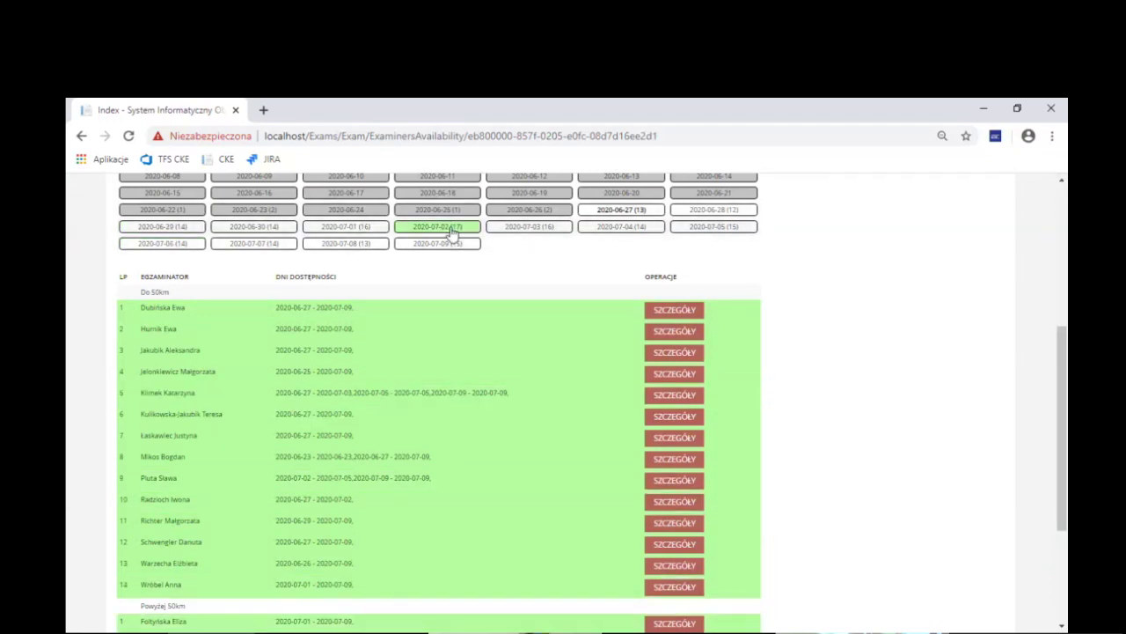
click(523, 232)
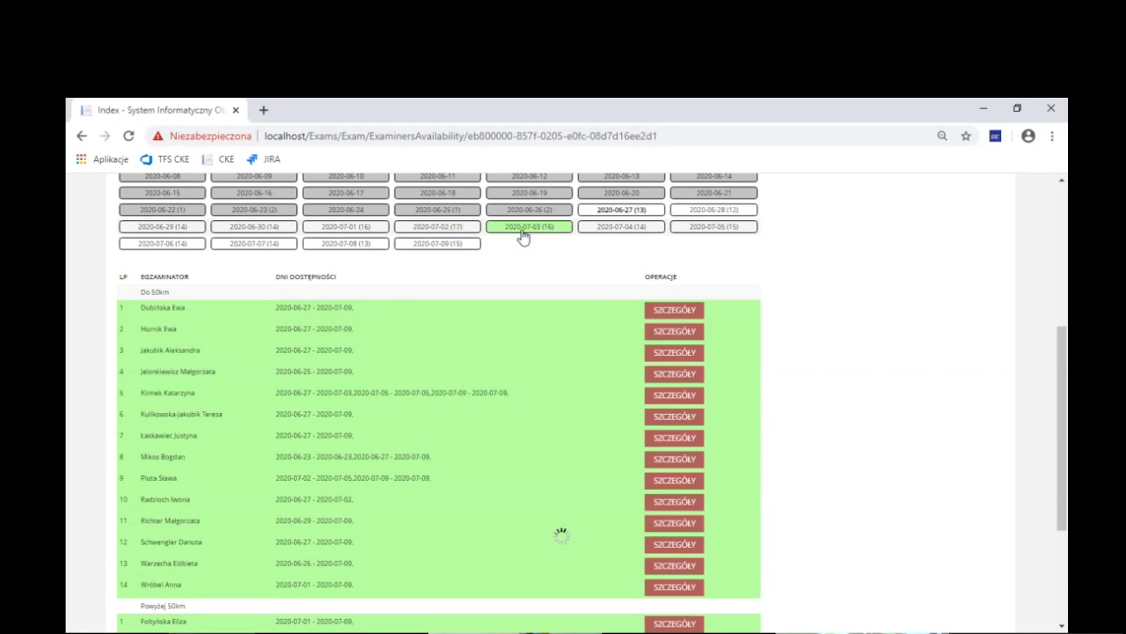
click(621, 213)
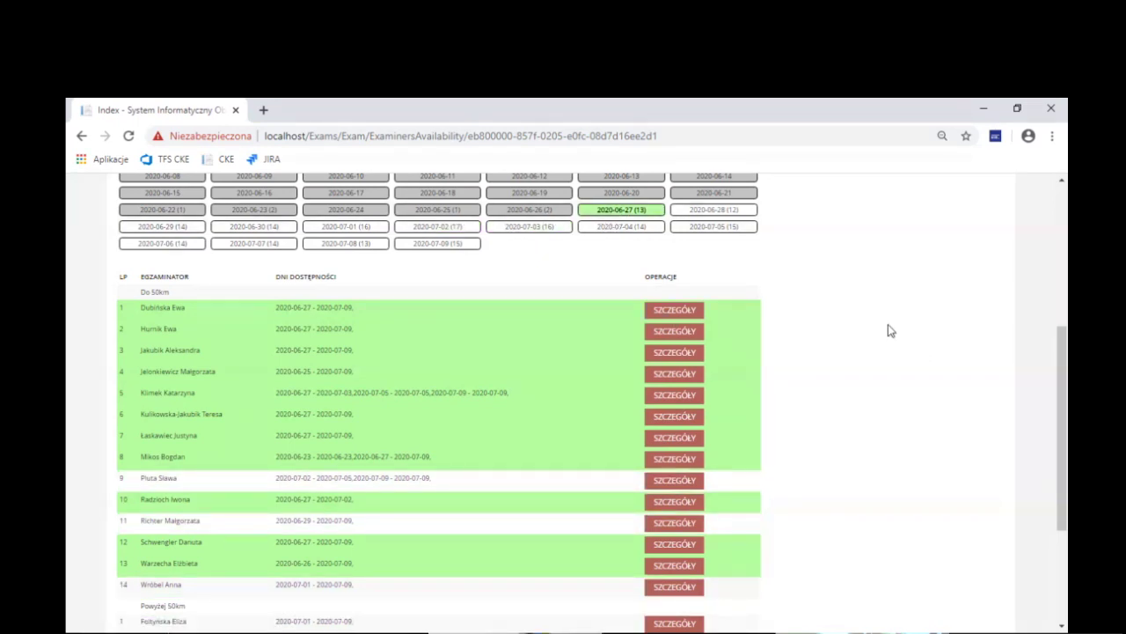
Inspect the first examiner's availability details, then switch to the EGZAMINATORZY page for Sala 1
click(675, 311)
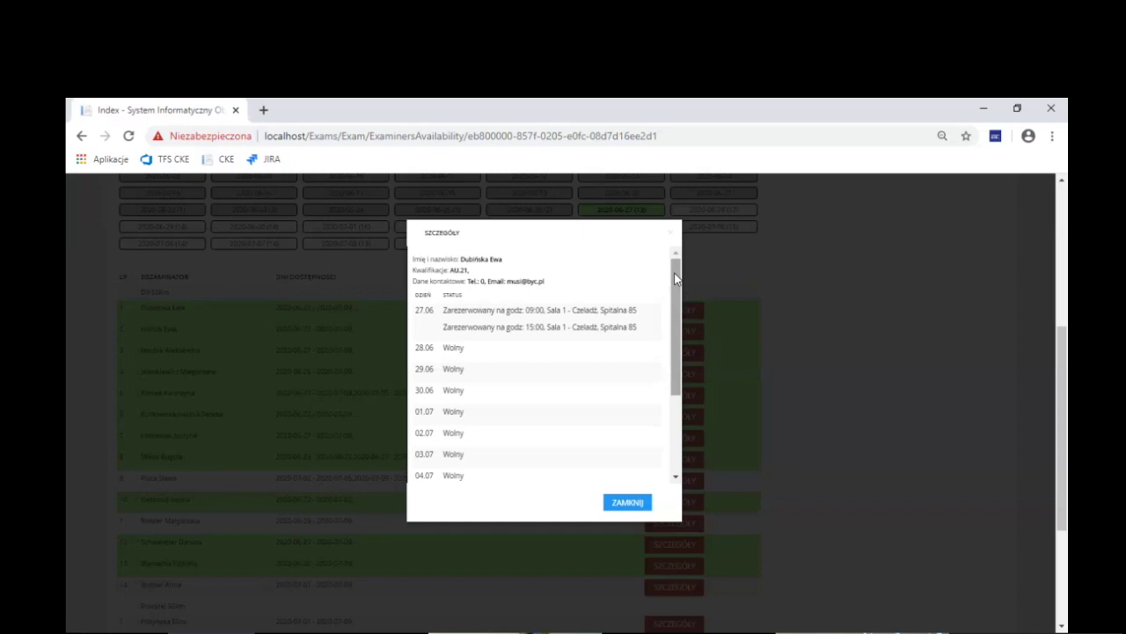
drag(676, 272, 677, 249)
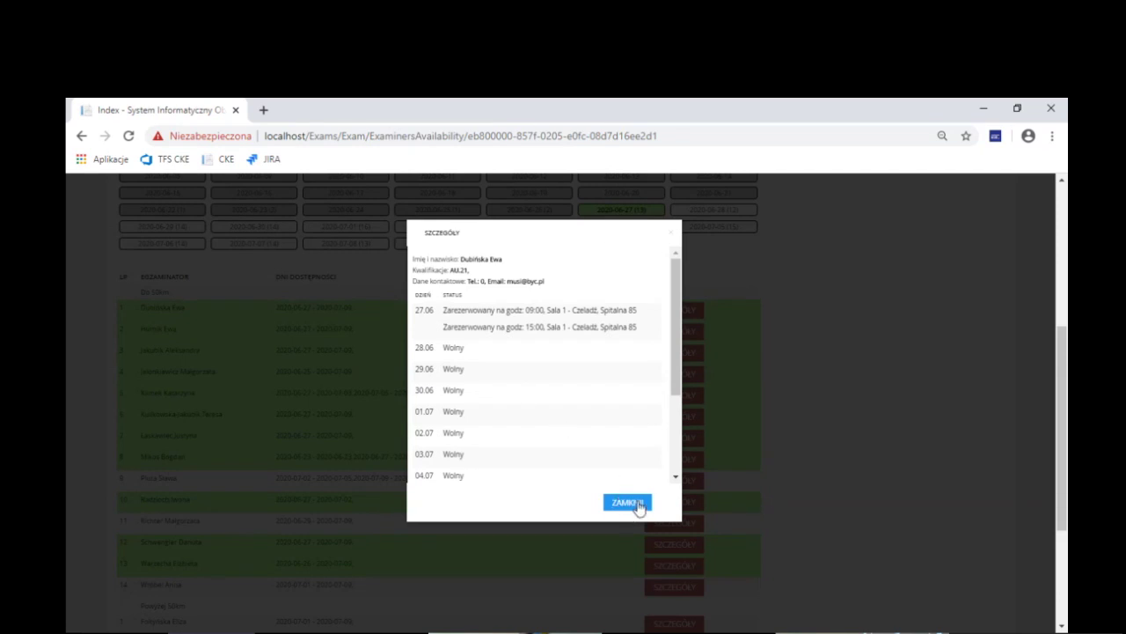
click(628, 502)
scroll(493, 393, up, 2)
click(372, 194)
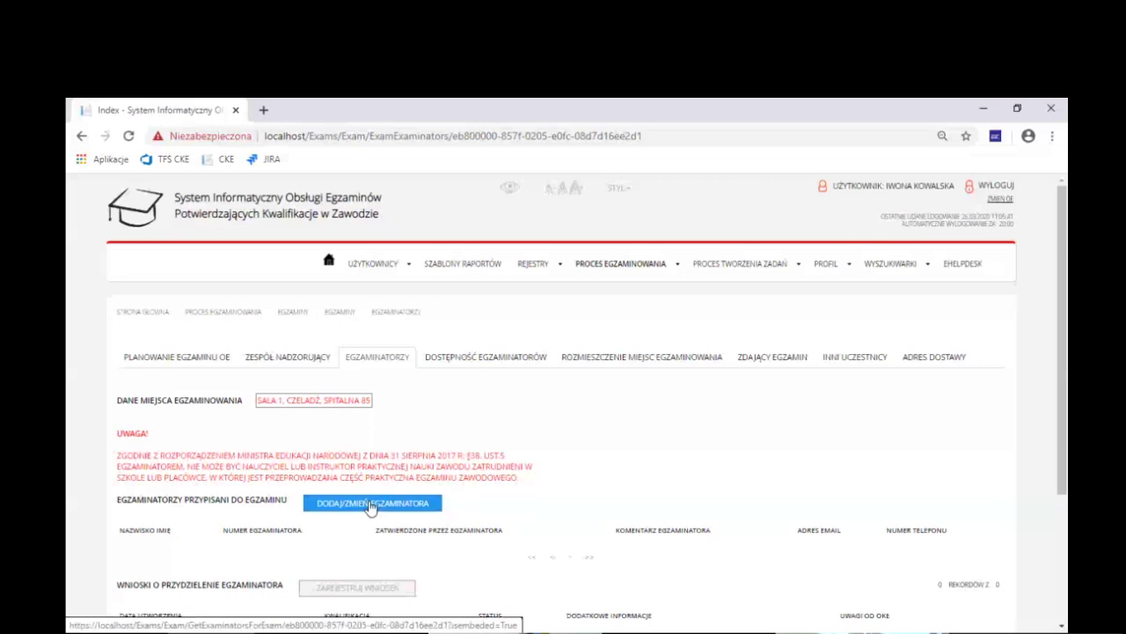
Assign and save the second examiner, then go back to the AU.21 planning form
click(370, 505)
drag(850, 289, 854, 341)
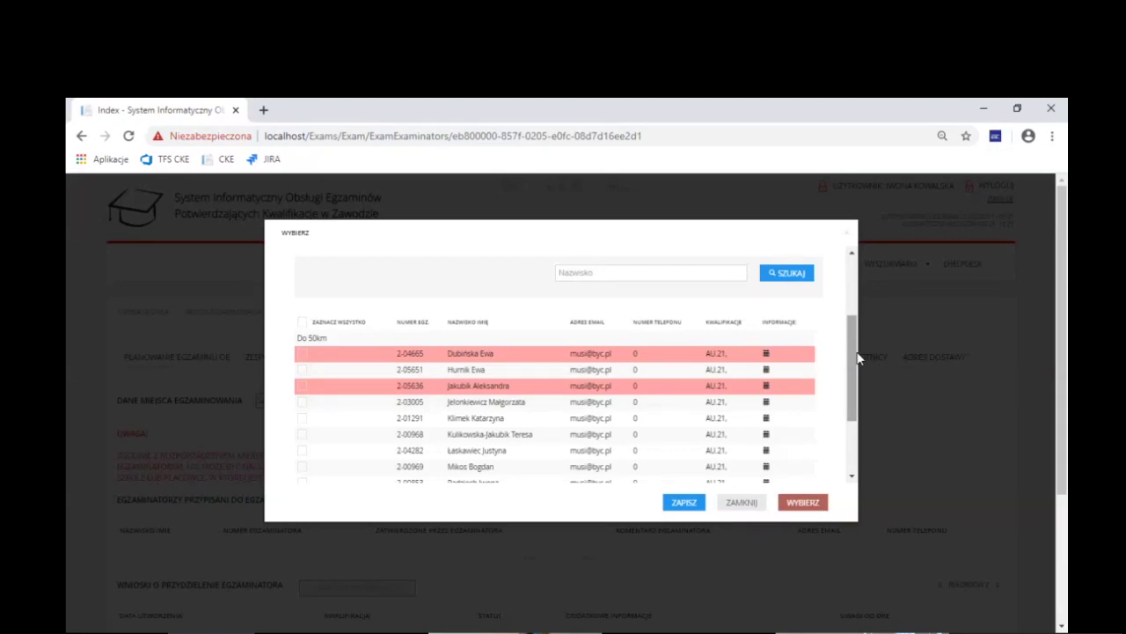
mouse_move(767, 390)
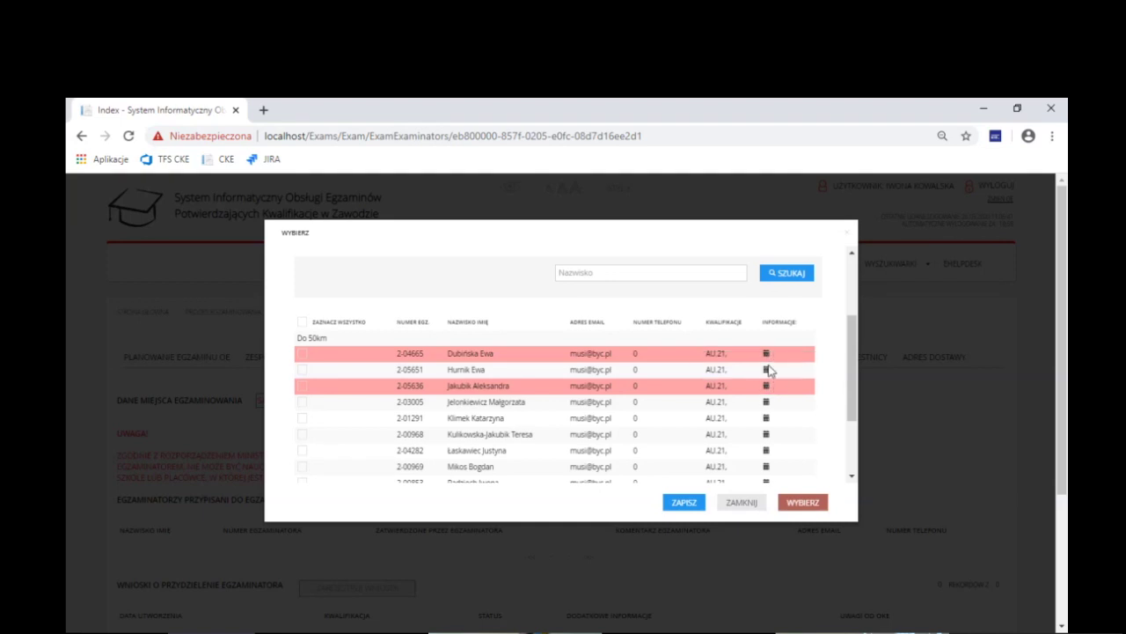
mouse_move(769, 358)
click(302, 369)
click(801, 506)
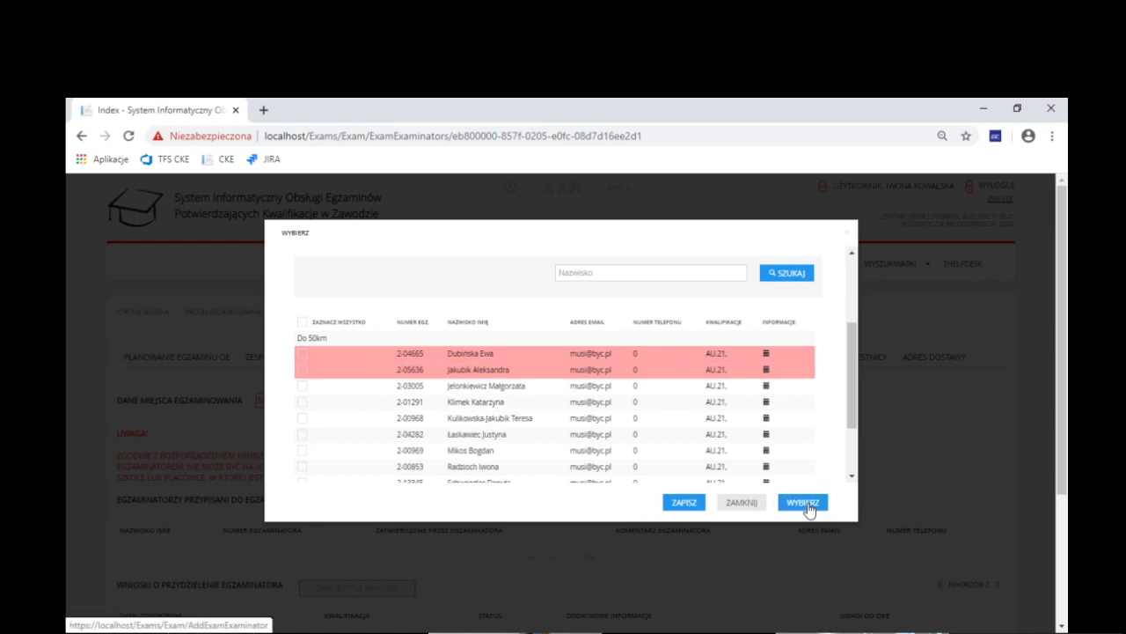
click(689, 509)
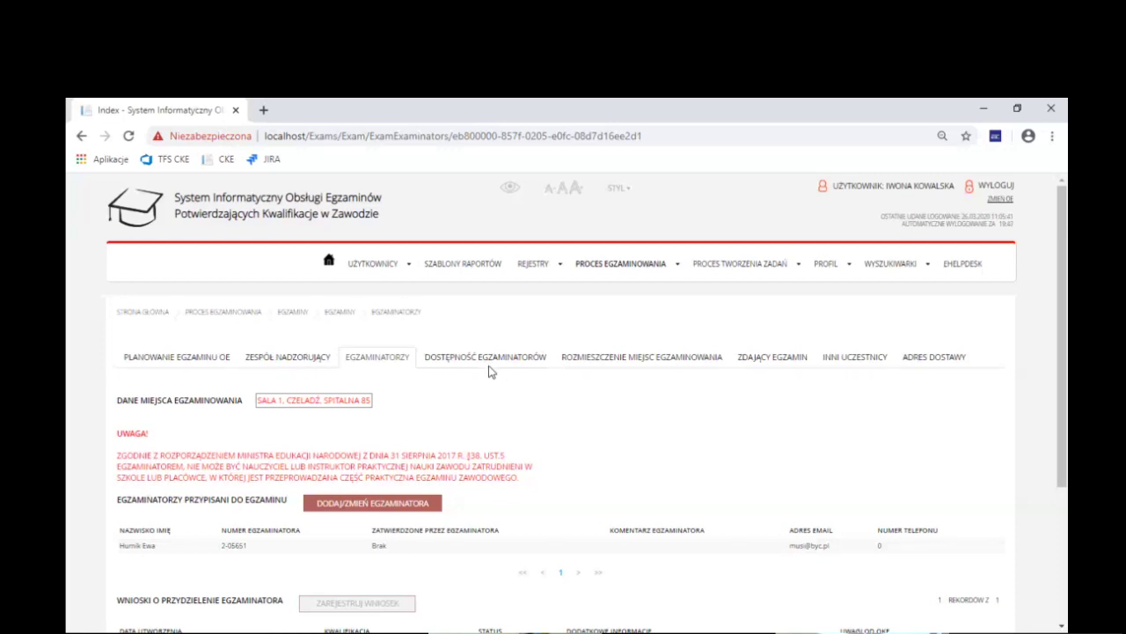
click(186, 362)
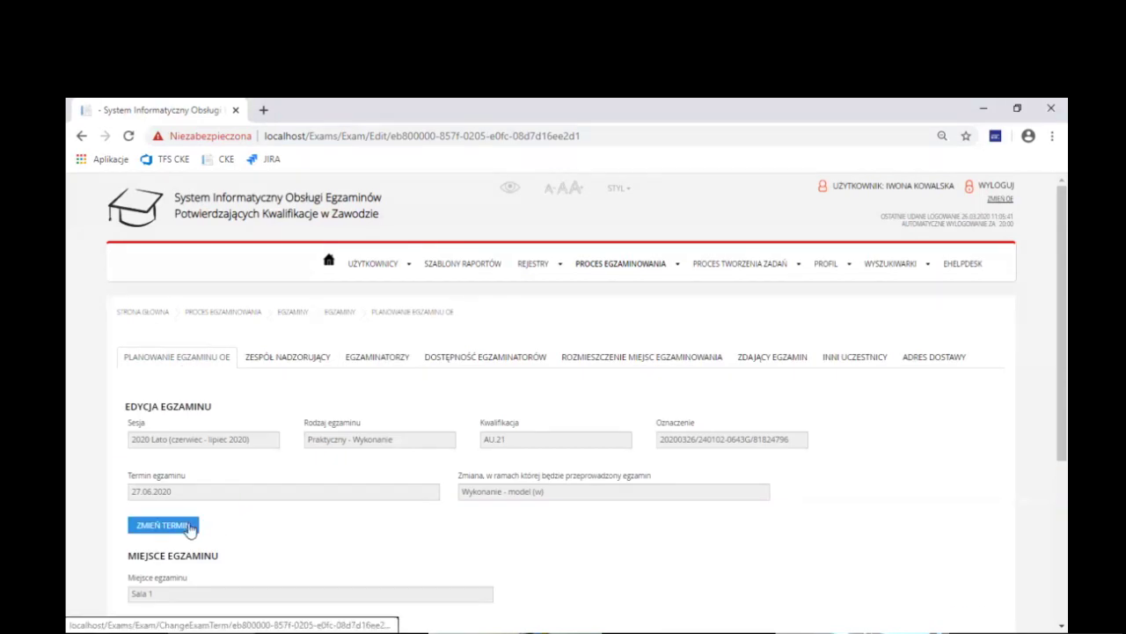
Reschedule the exam to 28.06.2020 at the 15:00 shift
click(187, 526)
click(473, 288)
click(407, 382)
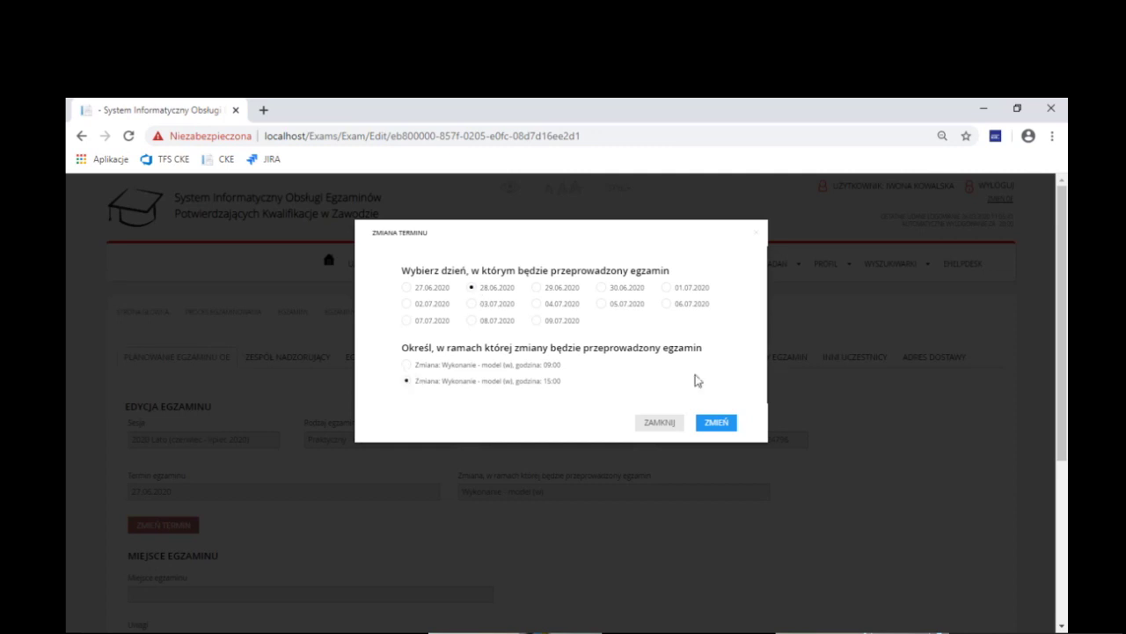
click(723, 428)
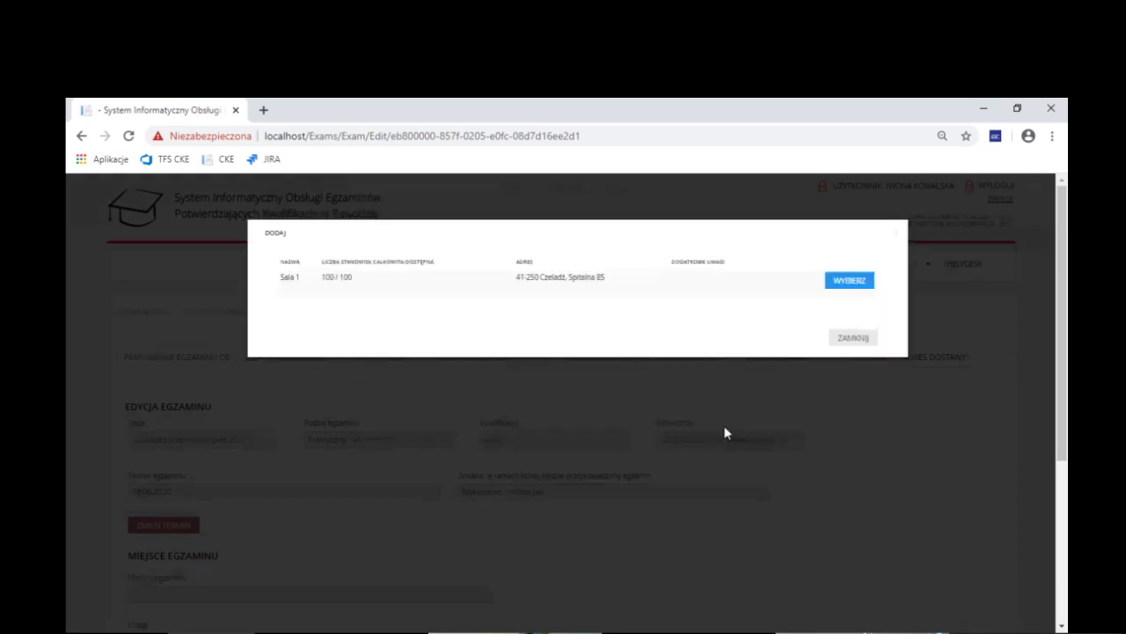
Keep Sala 1 as the room, save, and accept removal of the assigned examiners
click(849, 281)
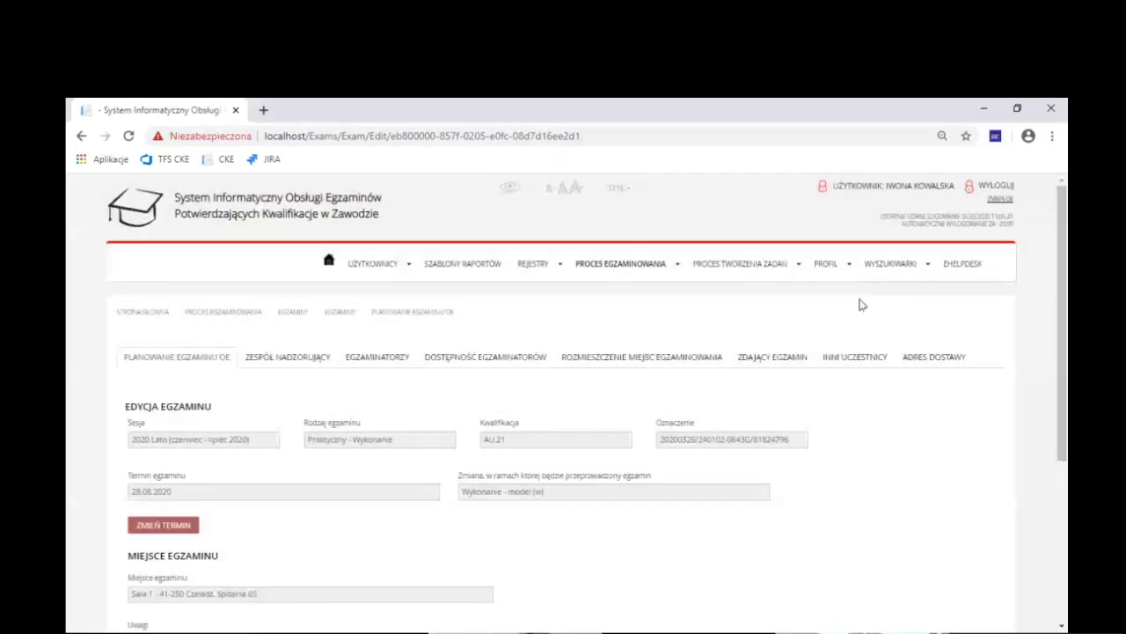
scroll(618, 379, down, 3)
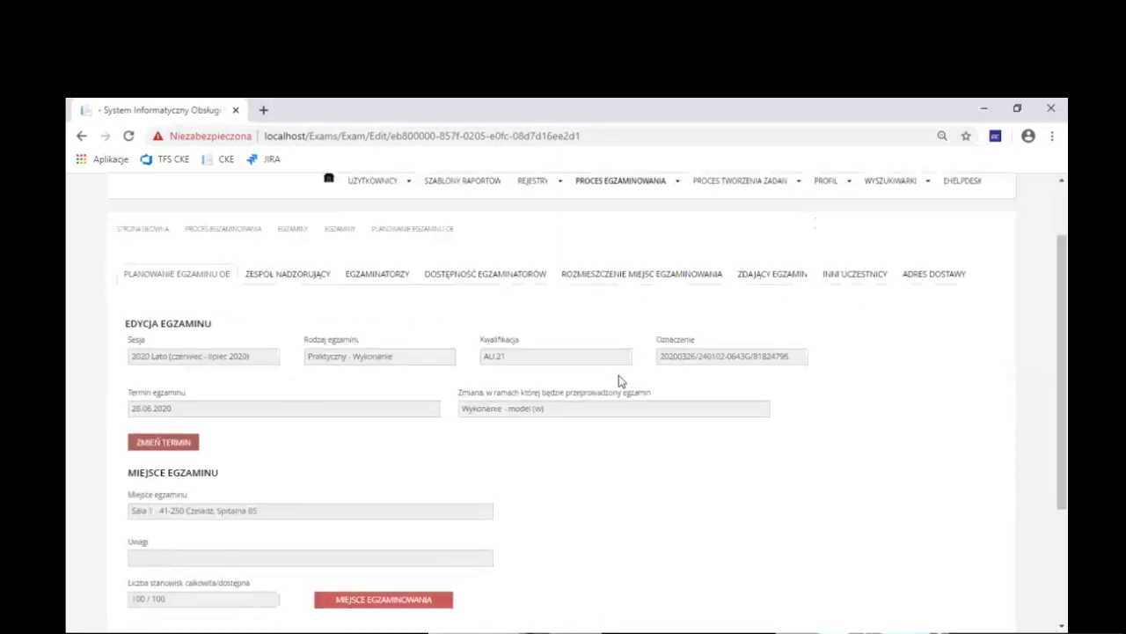
scroll(620, 378, up, 1)
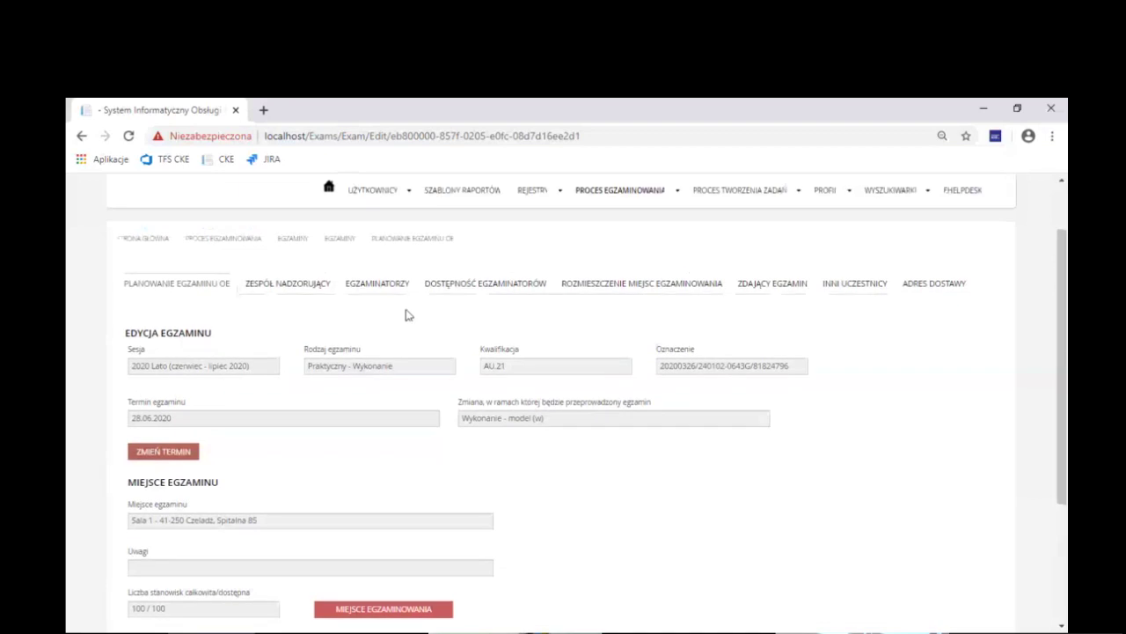
scroll(390, 525, down, 2)
click(317, 470)
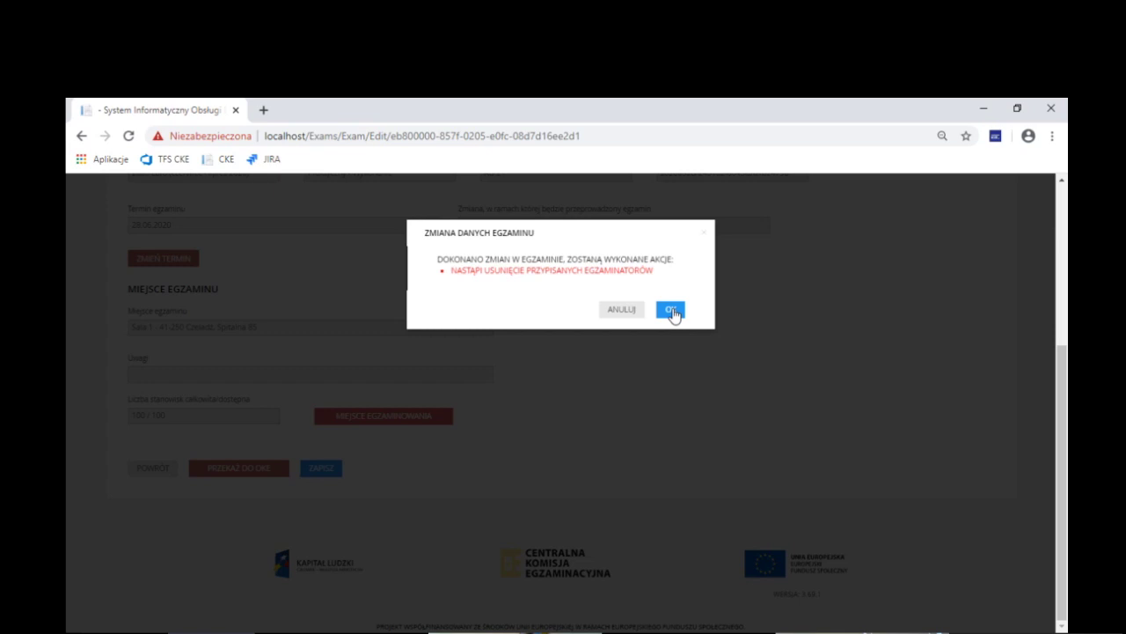
click(672, 311)
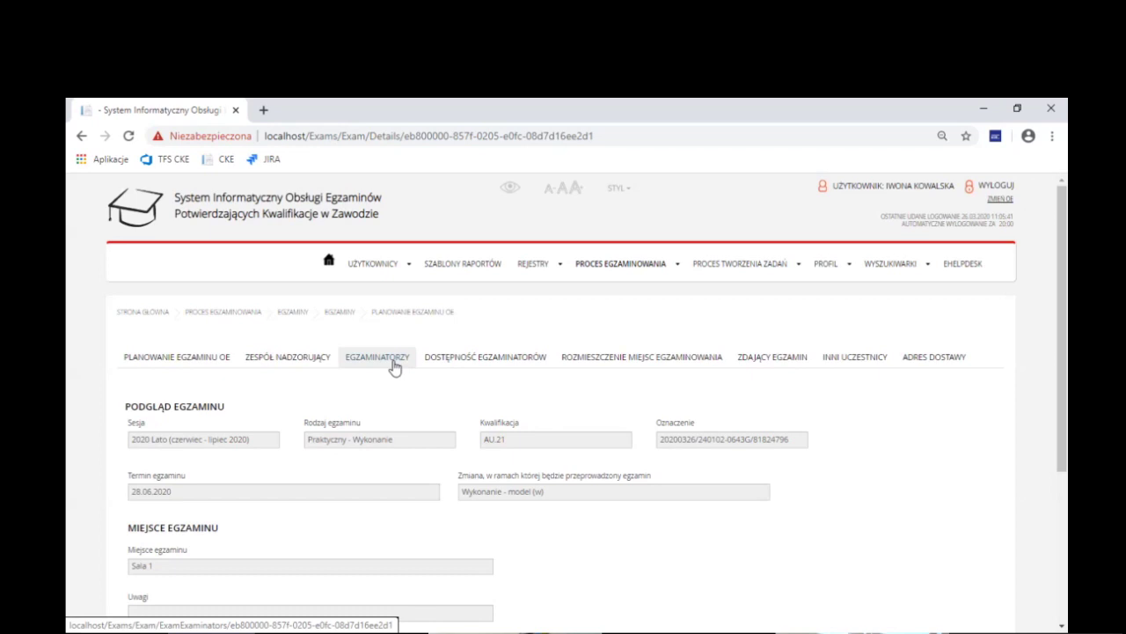
click(394, 368)
scroll(394, 368, down, 1)
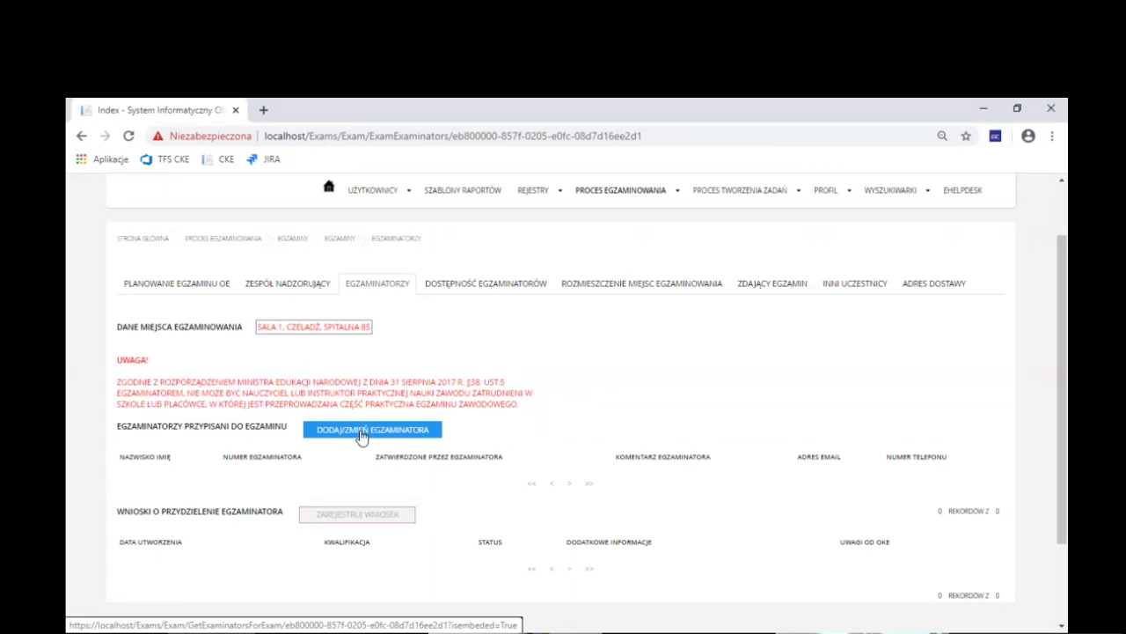
Go back to the planning form and open the exam's 'Zdający egzamin' page
click(165, 289)
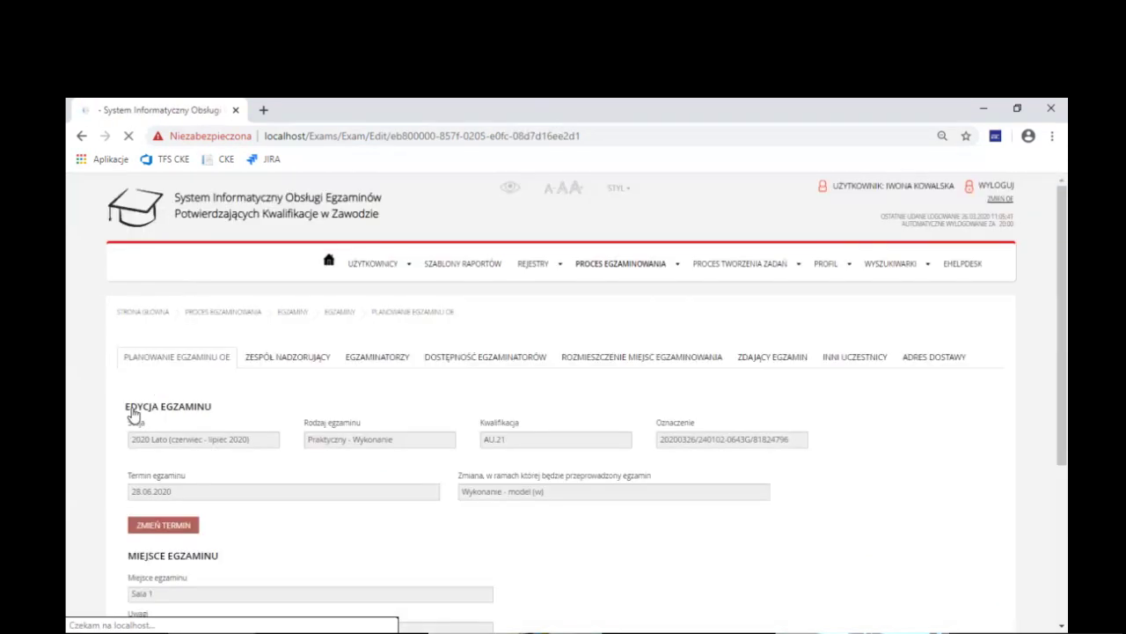
click(783, 360)
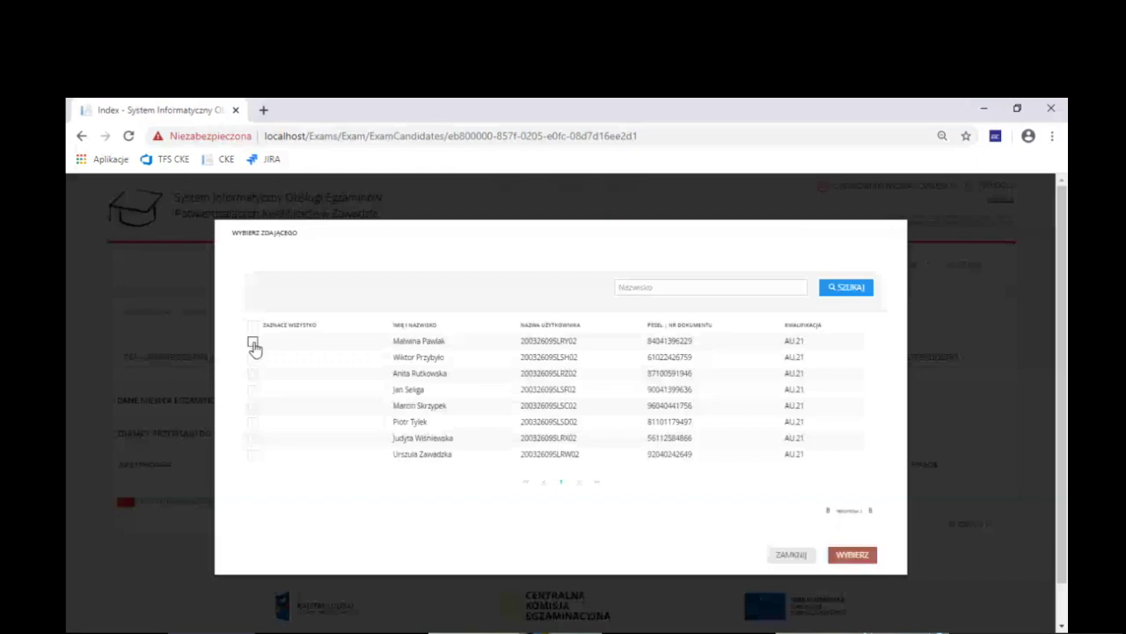
Add four AU.21 candidates and show their seating arrangement on seats 1–4
click(254, 344)
click(253, 358)
click(253, 373)
click(253, 388)
click(846, 556)
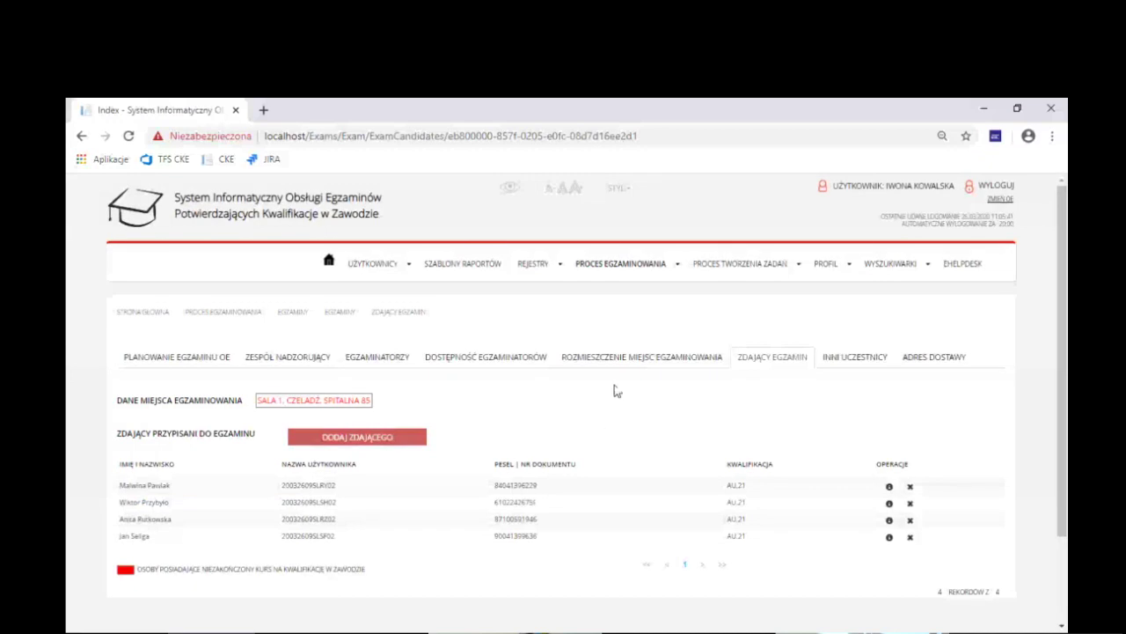
click(693, 362)
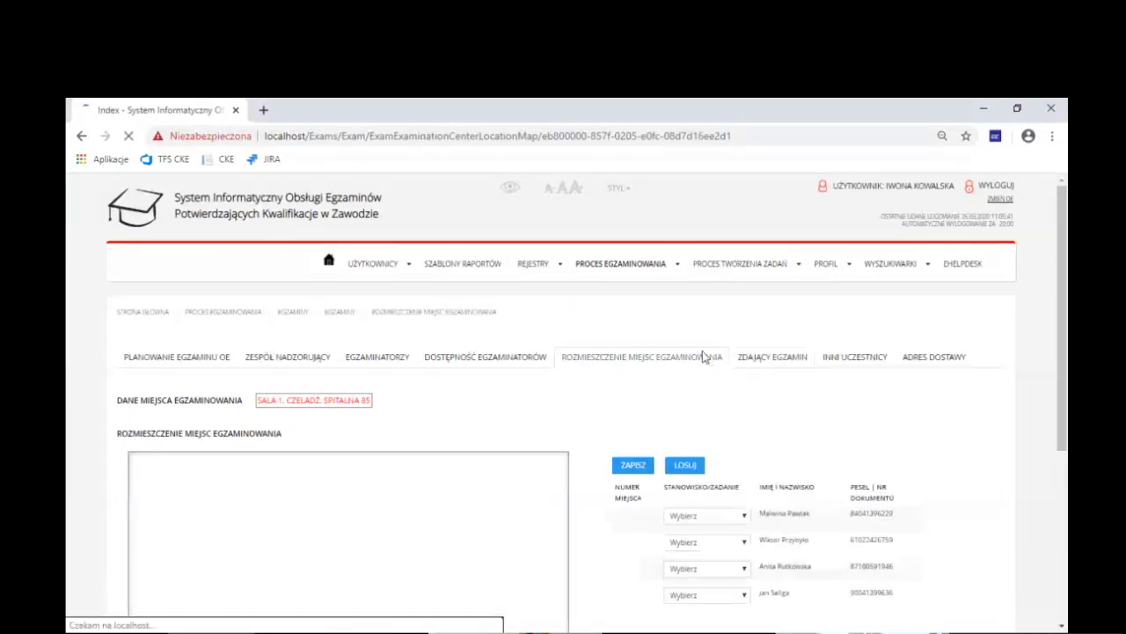
scroll(717, 452, down, 2)
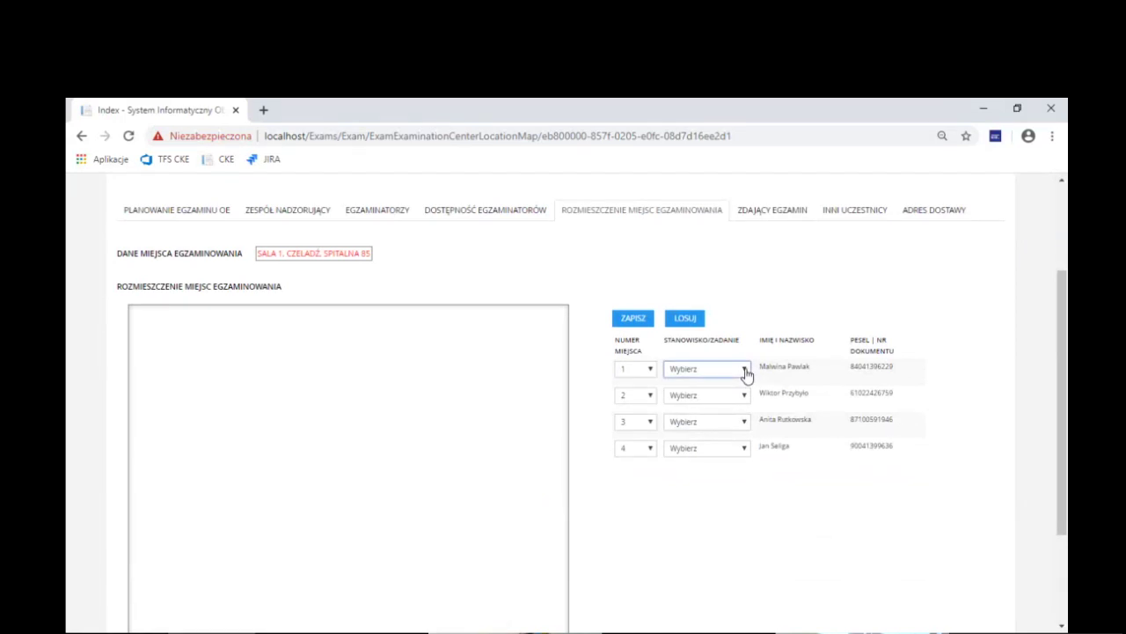
Choose the 'tokarka' workstation for seats 1, 2 and 3
drag(1063, 313, 1064, 300)
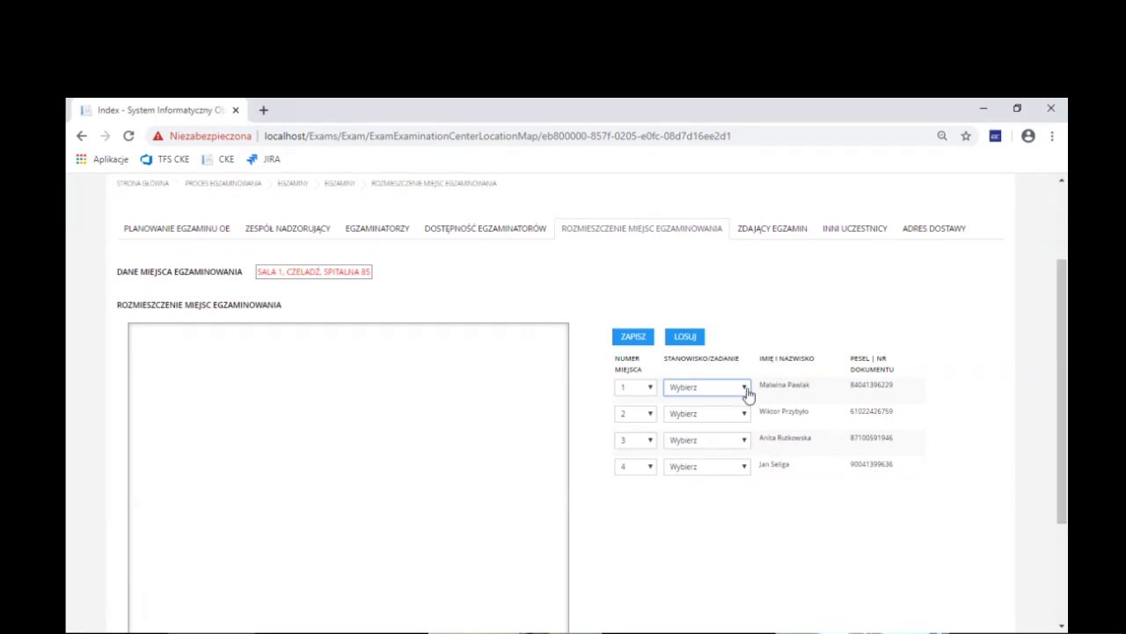
click(702, 416)
click(699, 414)
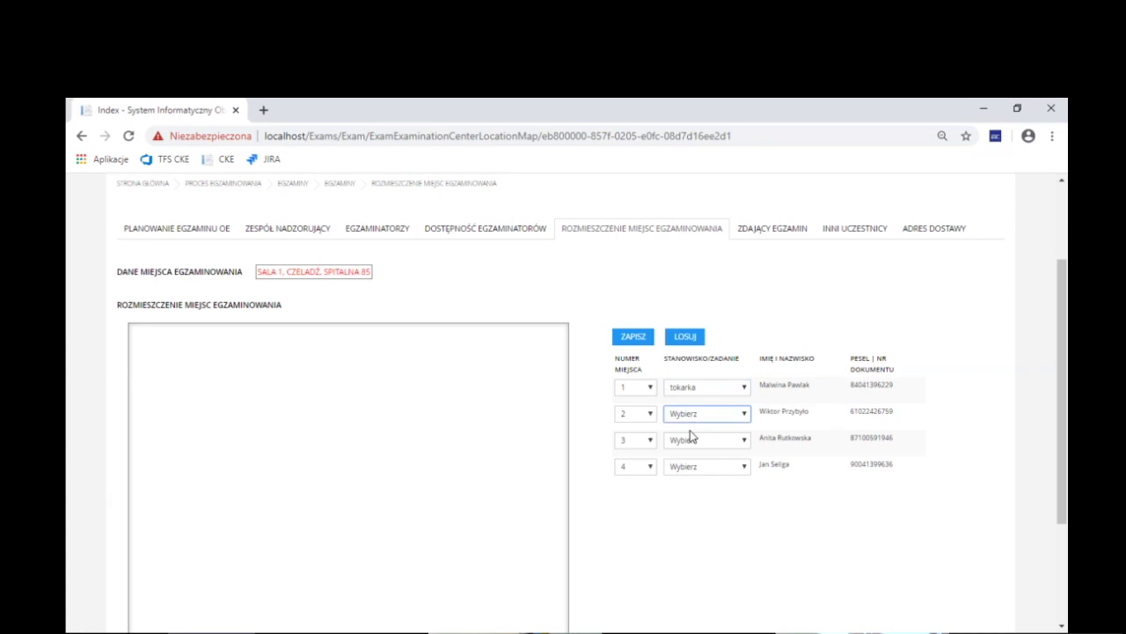
click(691, 443)
click(690, 444)
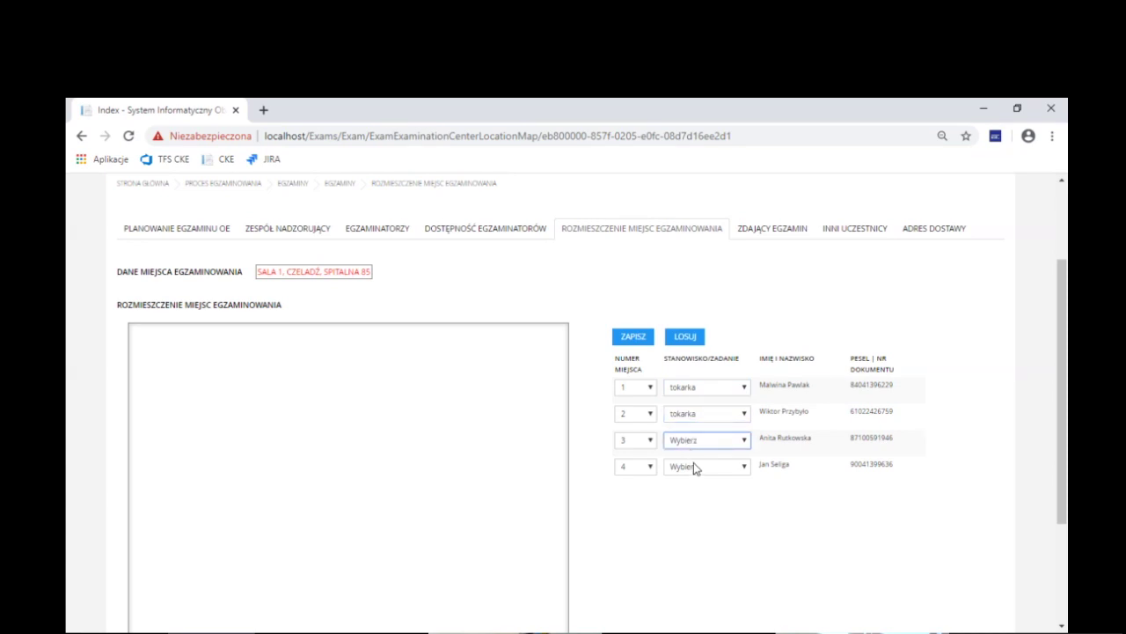
click(698, 463)
click(721, 471)
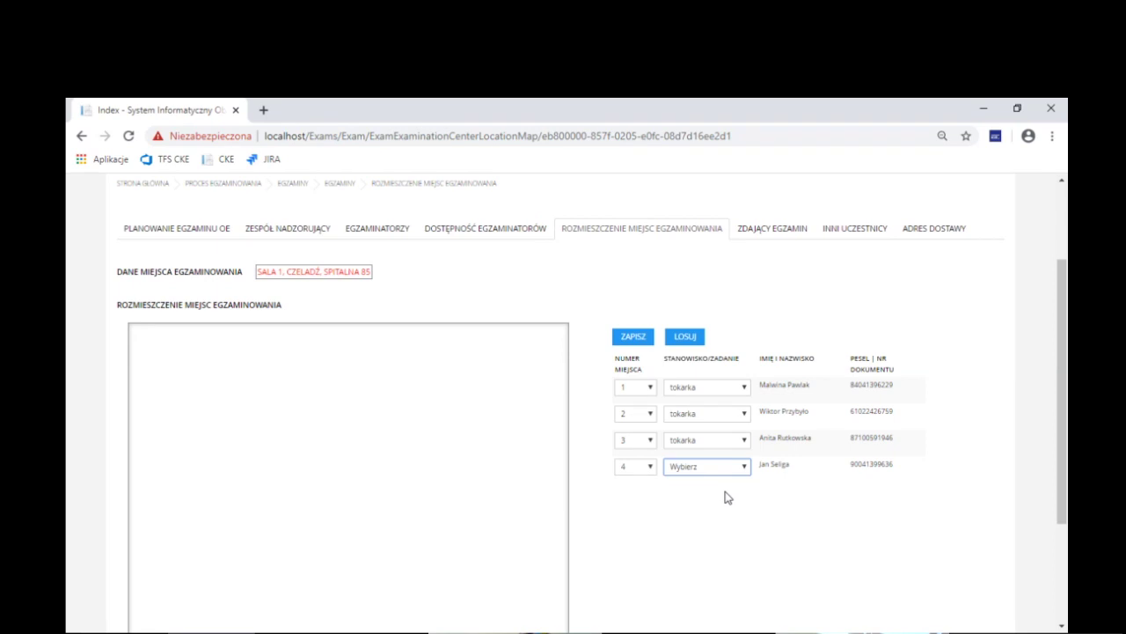
Set seat 4 to tokarka, then switch all four seats to frezarka
click(726, 497)
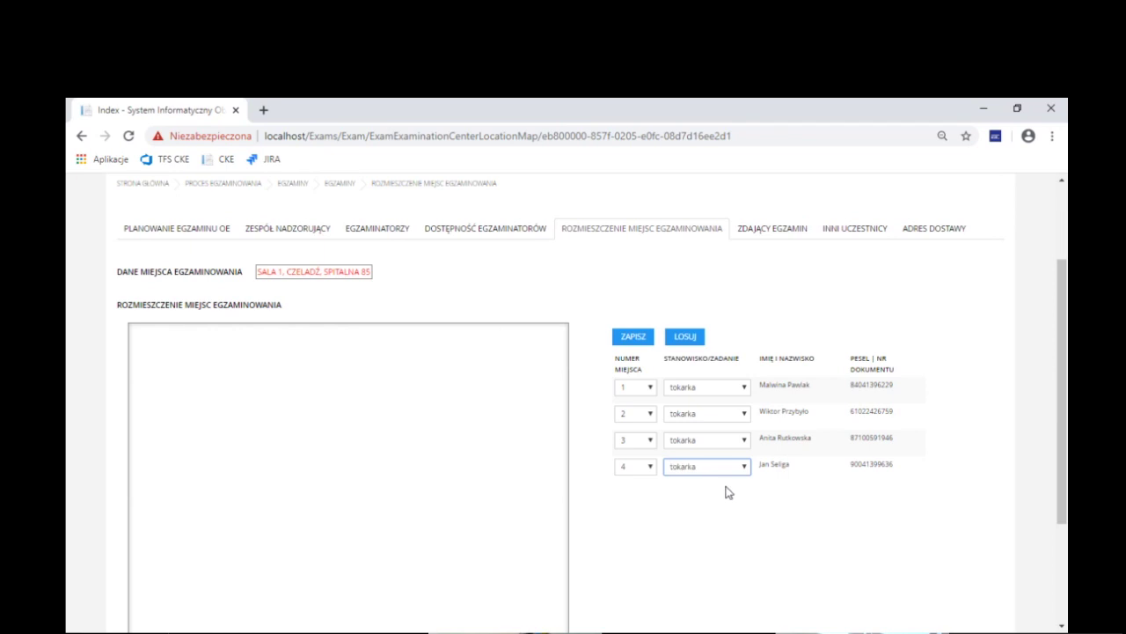
click(734, 392)
click(724, 426)
click(726, 421)
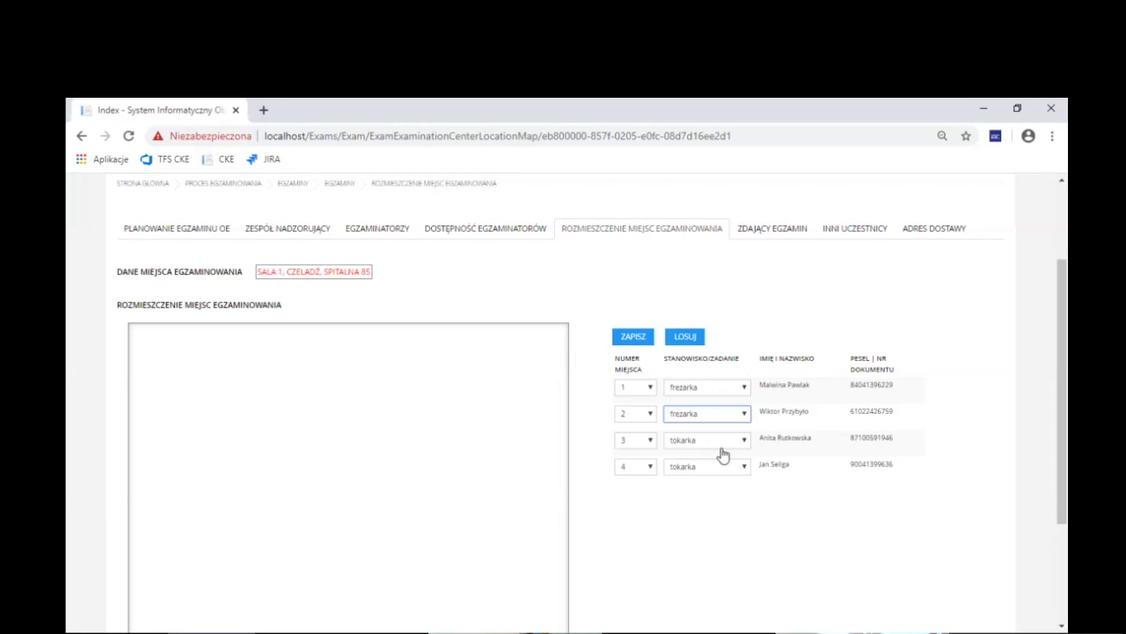
click(724, 452)
key(f)
key(Tab)
key(f)
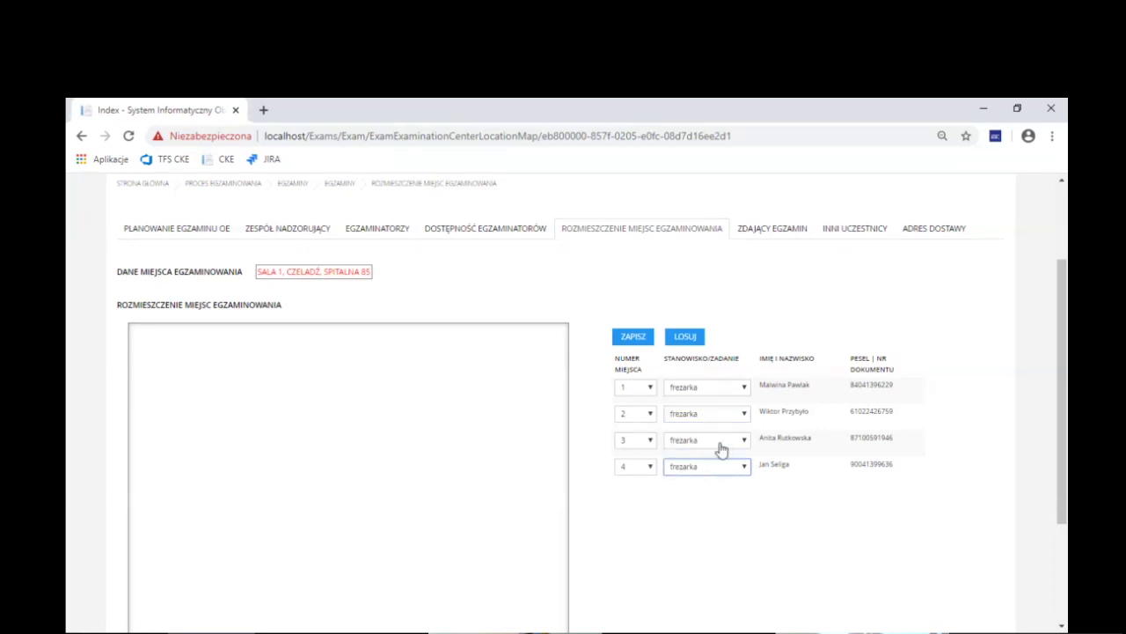
Correct seat 3 back to frezarka and save the seating arrangement
click(717, 454)
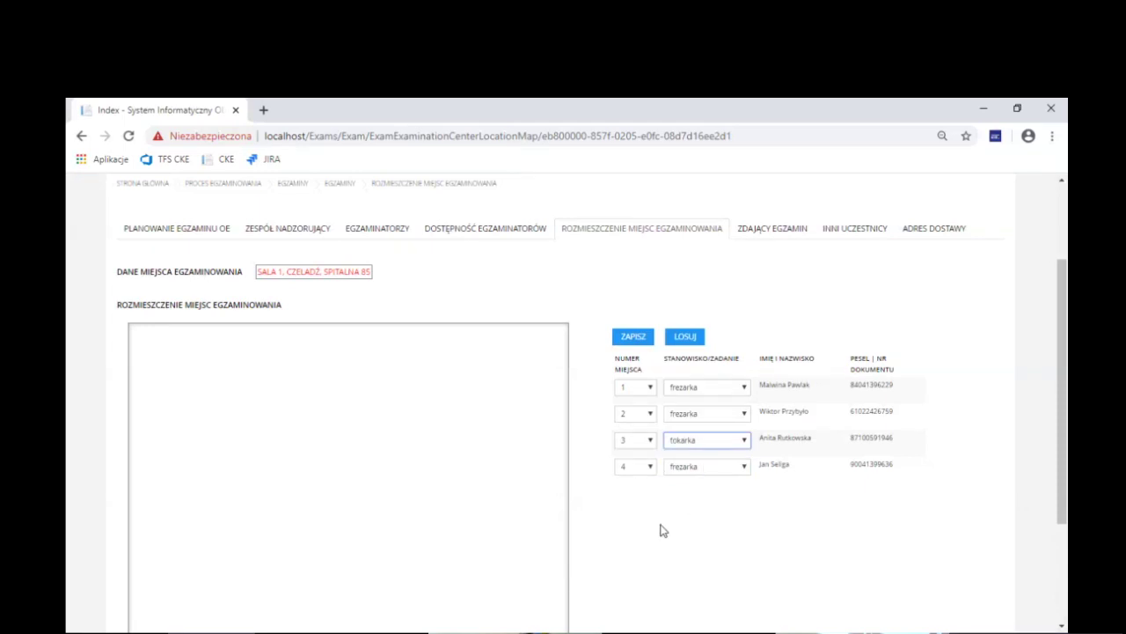
click(724, 510)
click(727, 452)
click(708, 473)
click(630, 339)
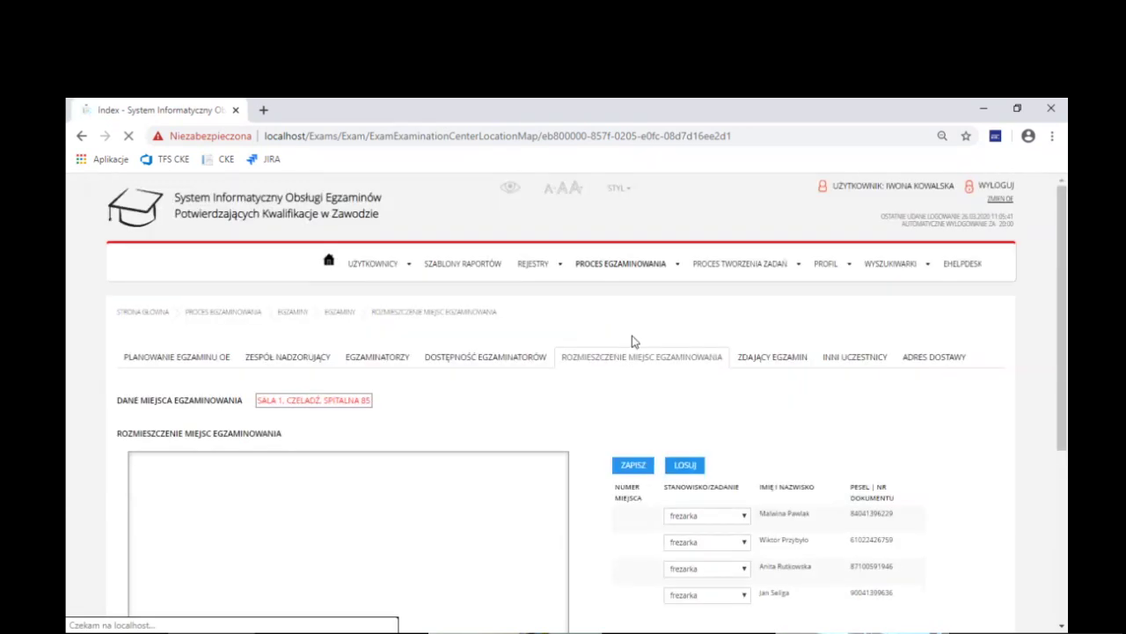
scroll(607, 401, down, 2)
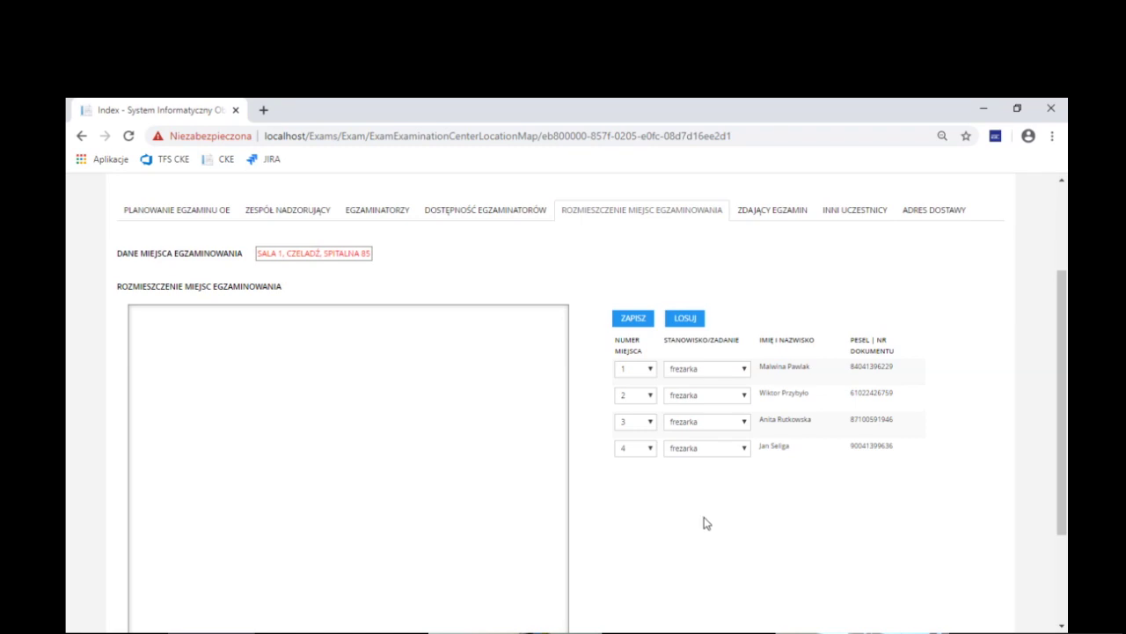
scroll(387, 450, up, 2)
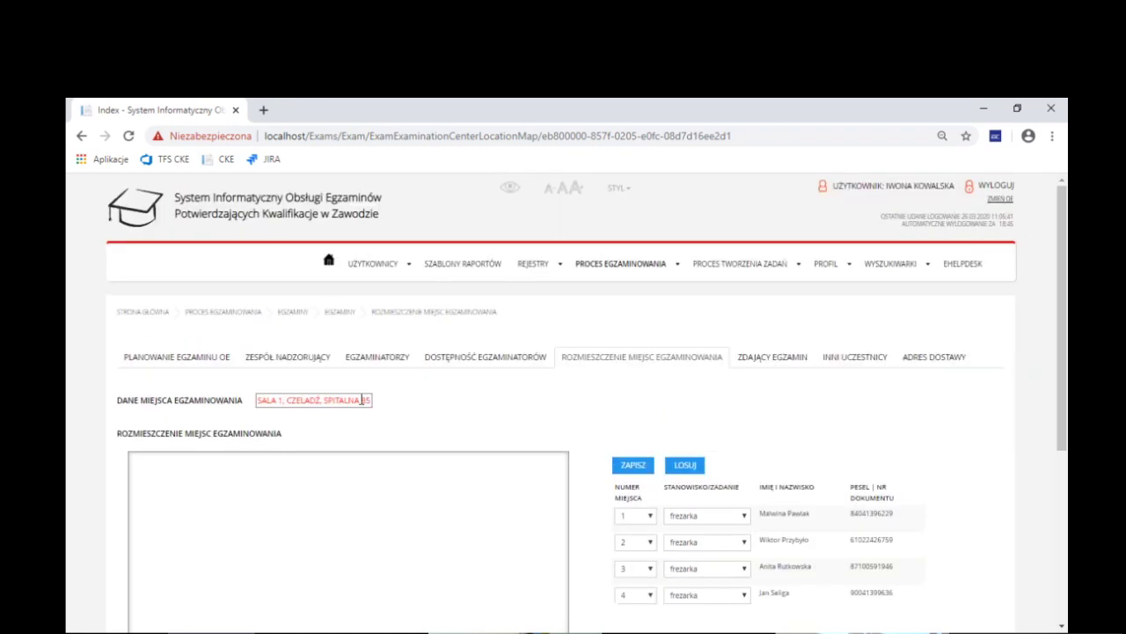
Start a new practical exam with the MED.12 qualification from the exam list
click(334, 322)
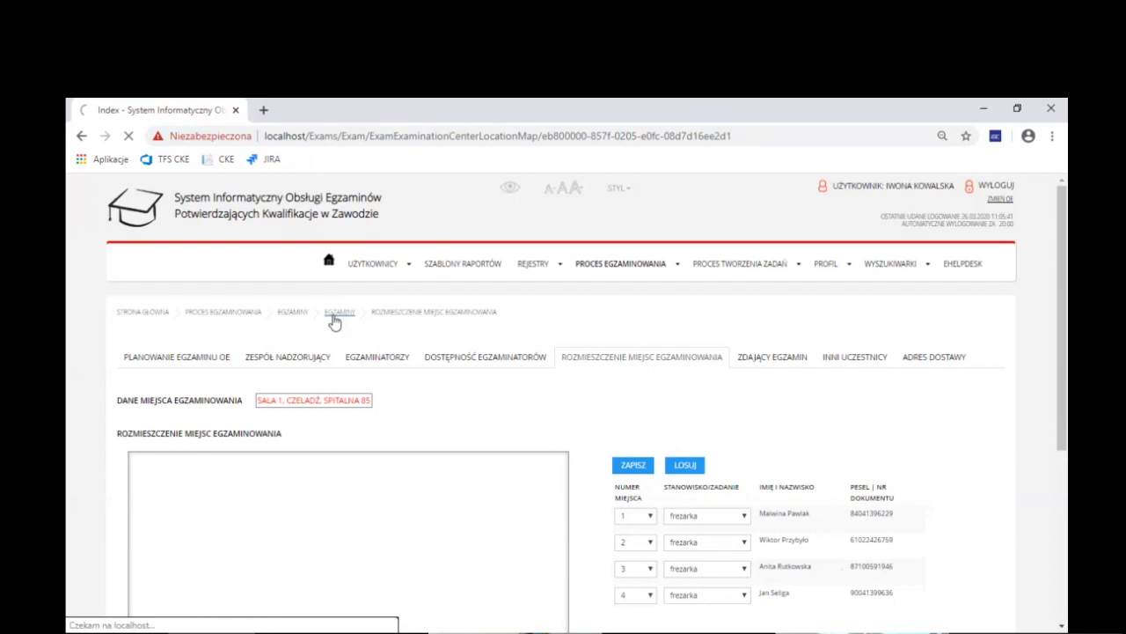
click(187, 342)
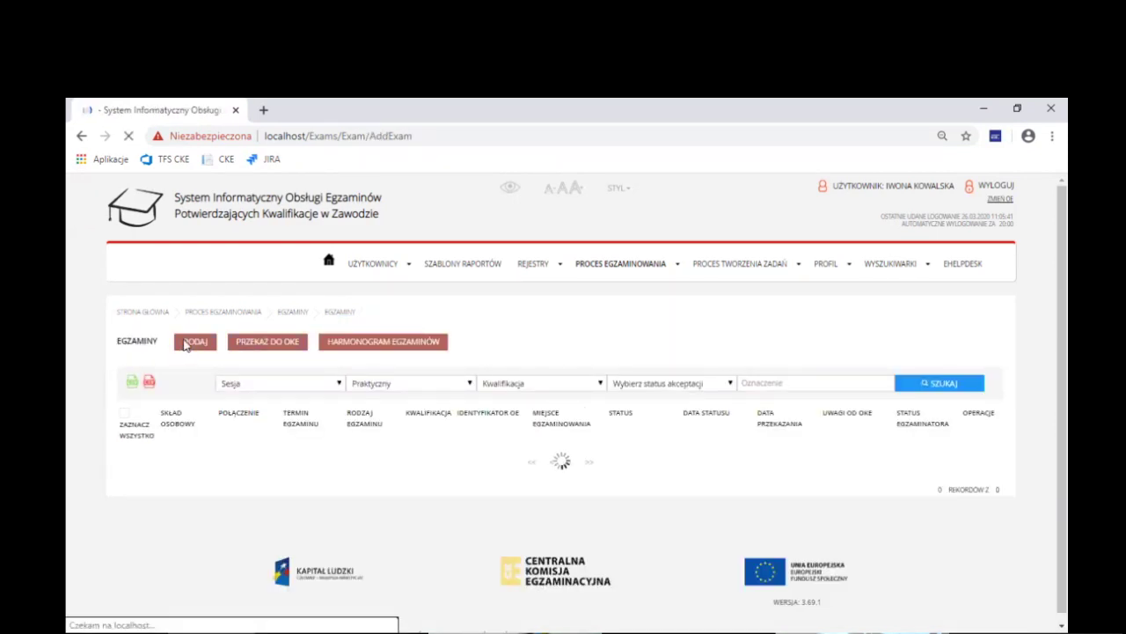
click(426, 407)
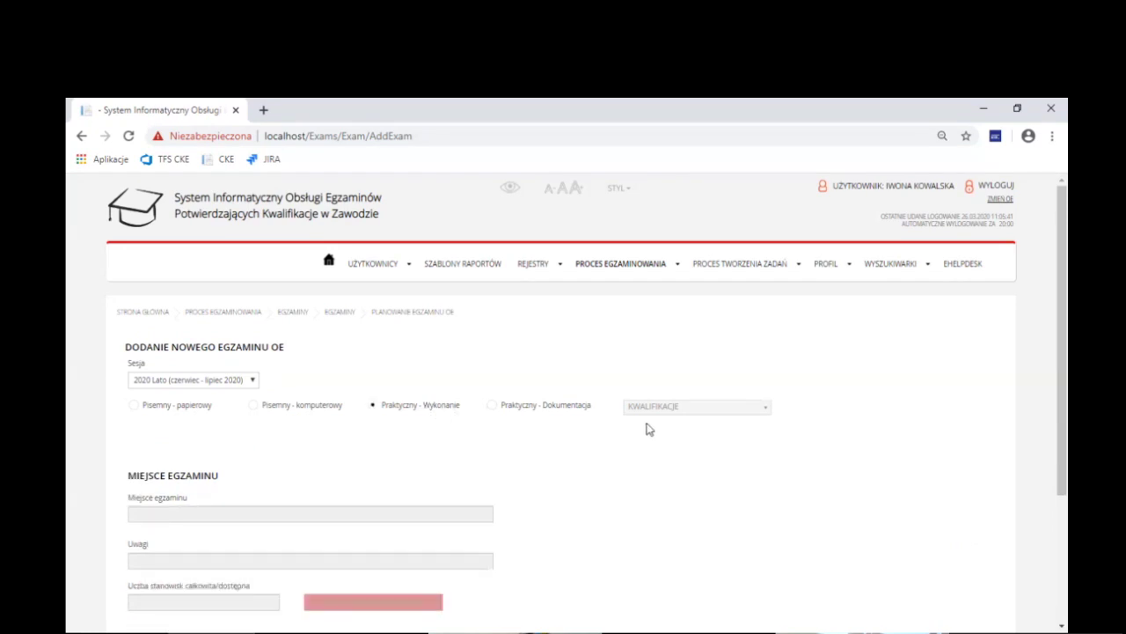
click(677, 410)
click(667, 454)
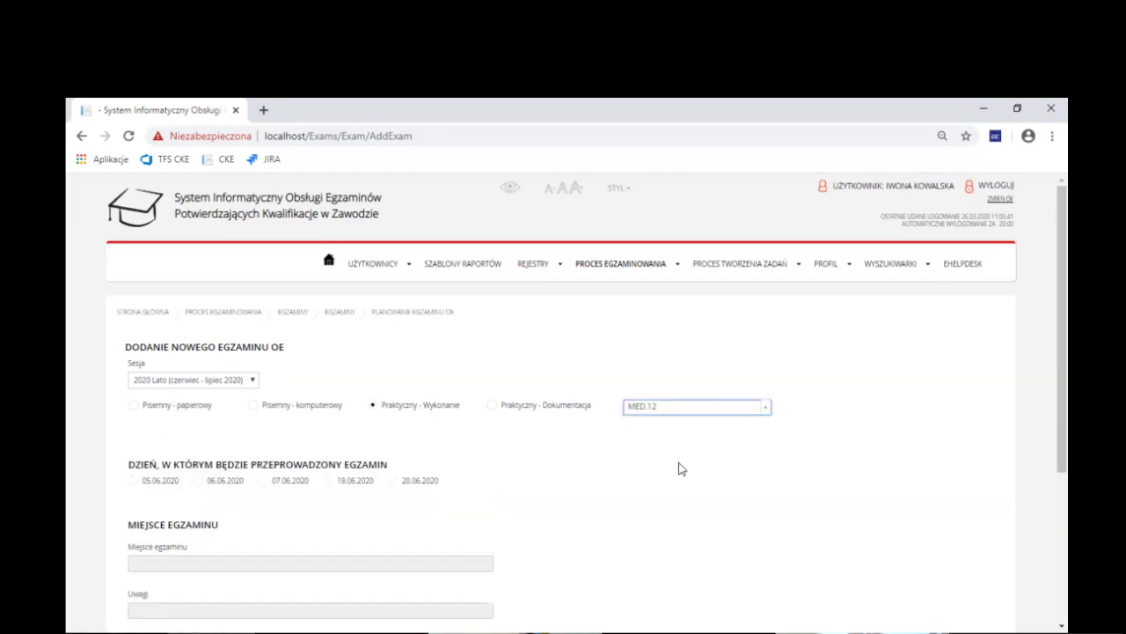
Set date 05.06.2020, the 08:00 shift and Sala 2, and create the exam
click(154, 484)
click(169, 545)
scroll(176, 528, down, 2)
click(344, 591)
click(850, 281)
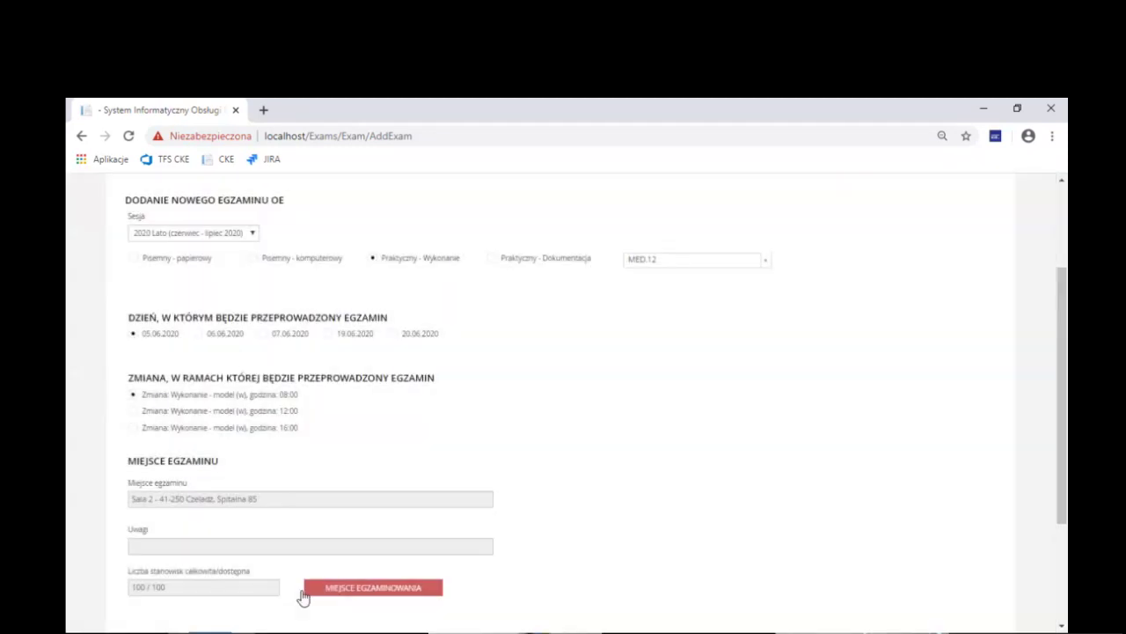
scroll(308, 597, down, 1)
click(218, 566)
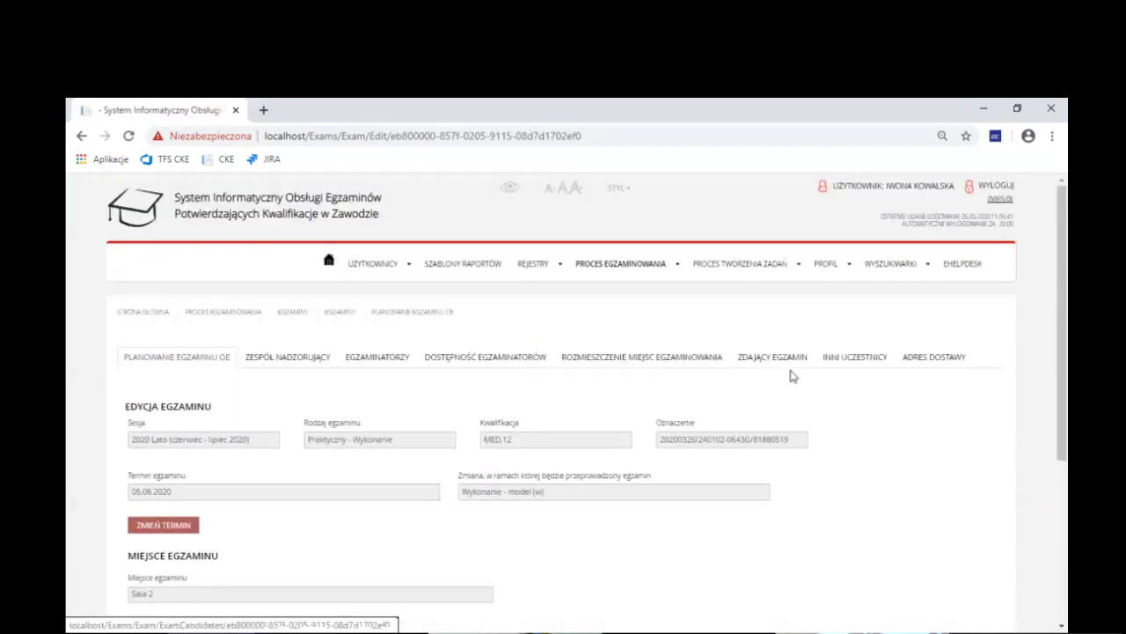
Add the first four MED.12 candidates and open their seating allocation on seats 1–4
click(790, 366)
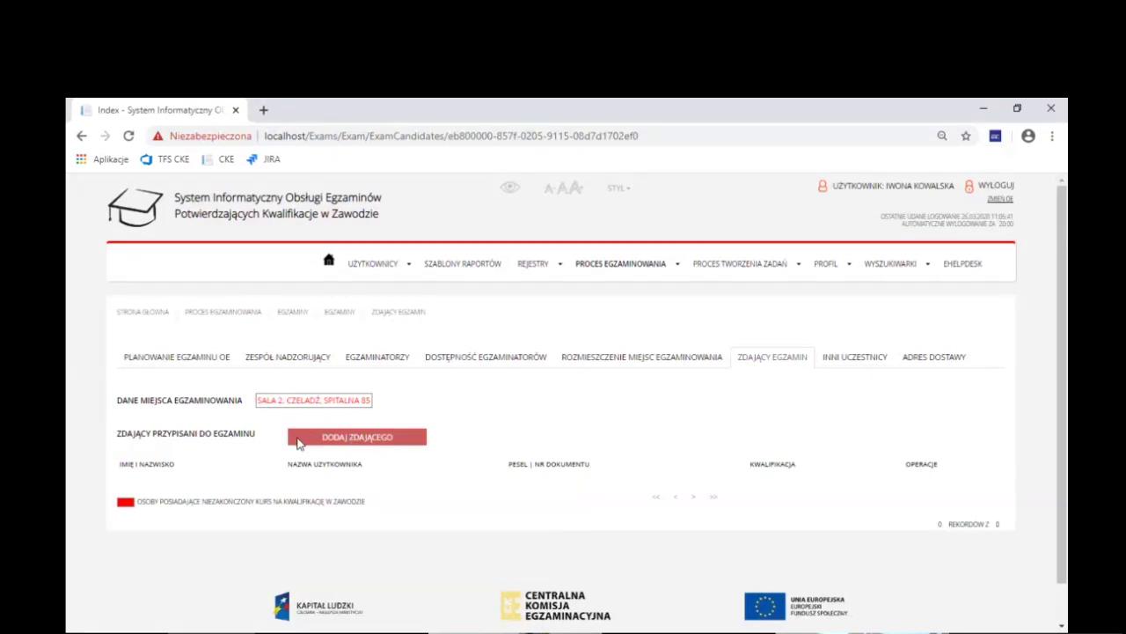
click(298, 440)
click(253, 341)
click(252, 358)
click(253, 373)
click(252, 389)
click(840, 557)
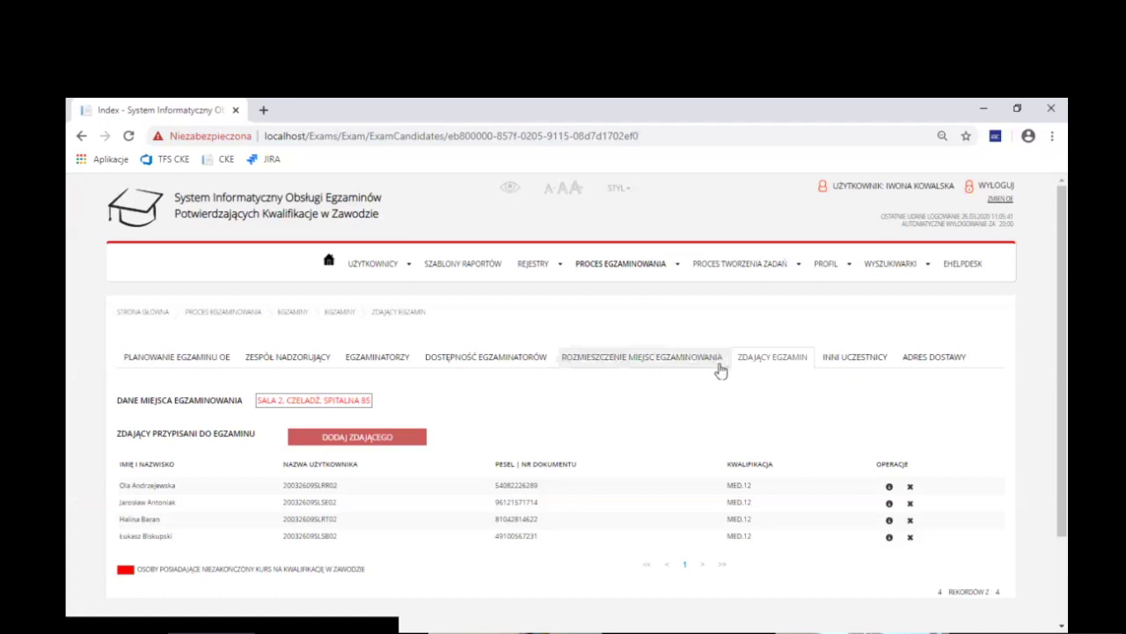
click(717, 362)
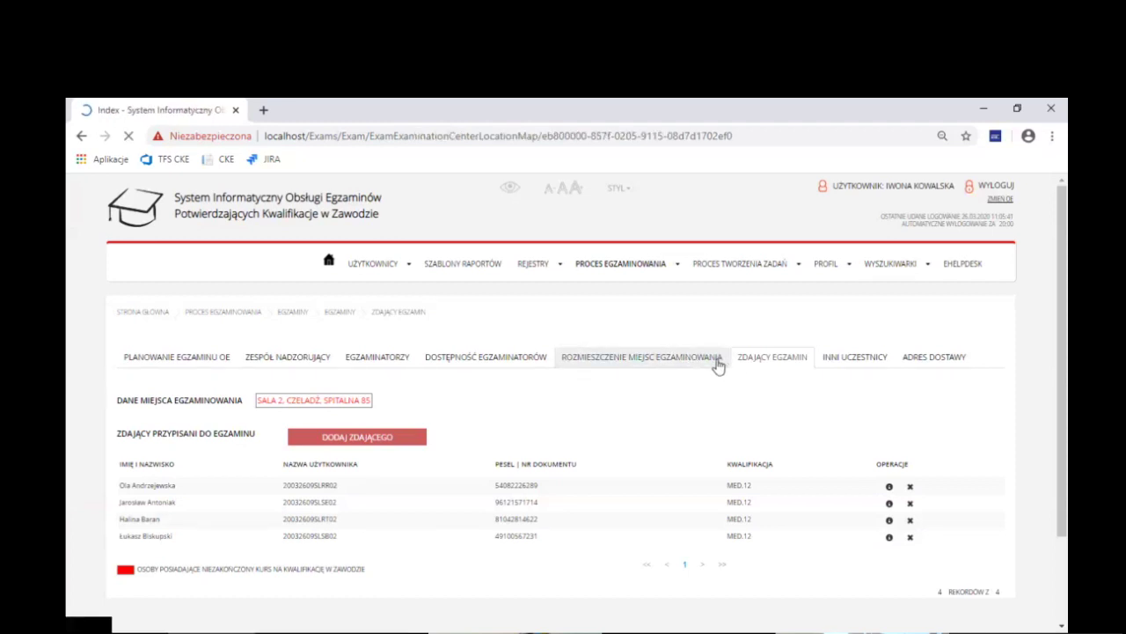
scroll(793, 399, down, 1)
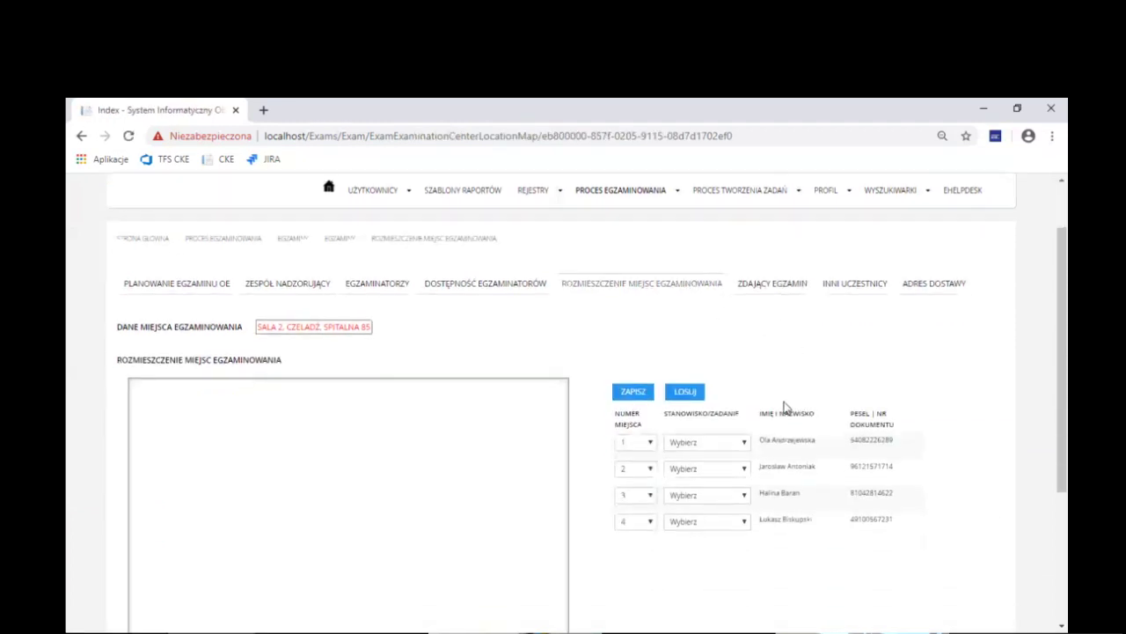
Give seats 1, 3 and 4 zadanie G and seat 2 zadanie A
scroll(797, 393, down, 1)
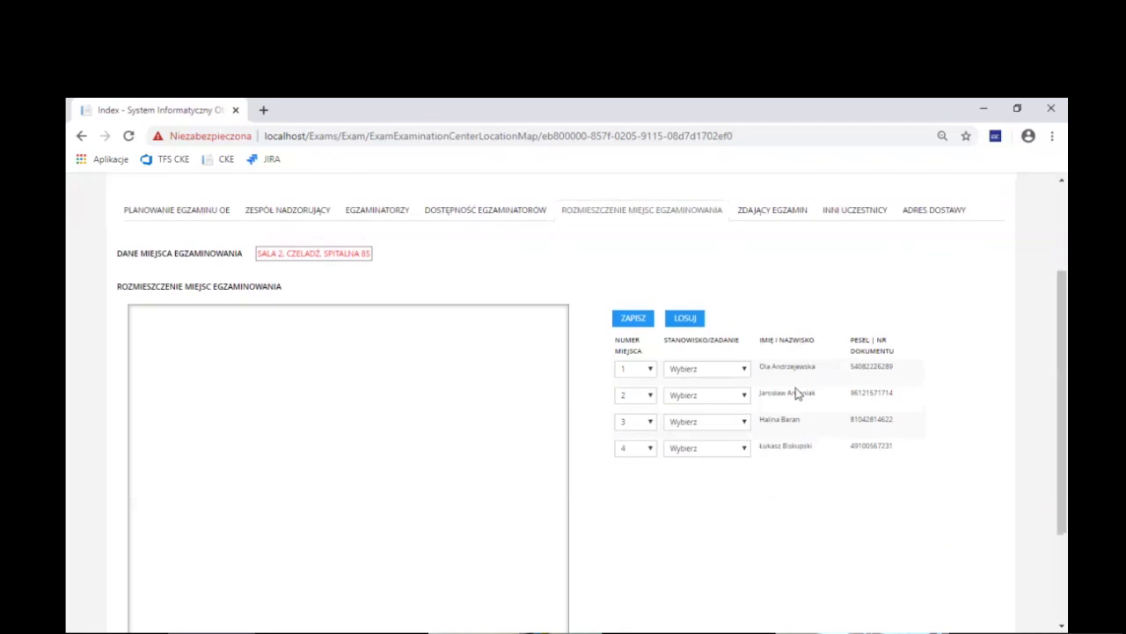
click(745, 375)
click(735, 397)
click(739, 402)
click(717, 437)
click(745, 427)
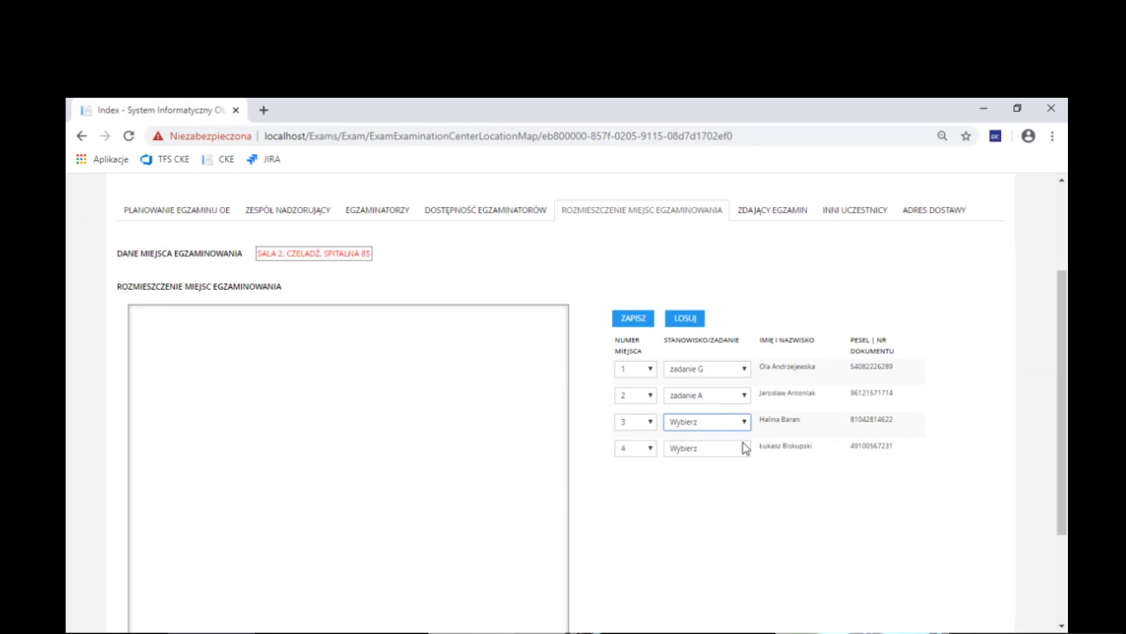
key(Down)
click(744, 452)
key(Down)
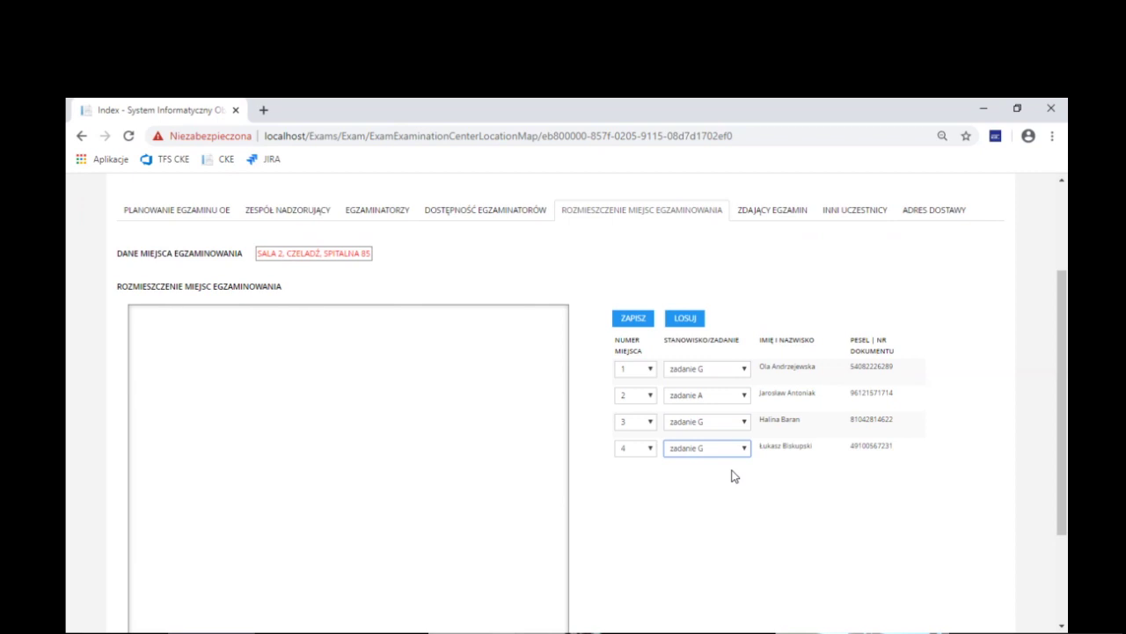
Change seat 2's task from zadanie A to zadanie G
click(742, 398)
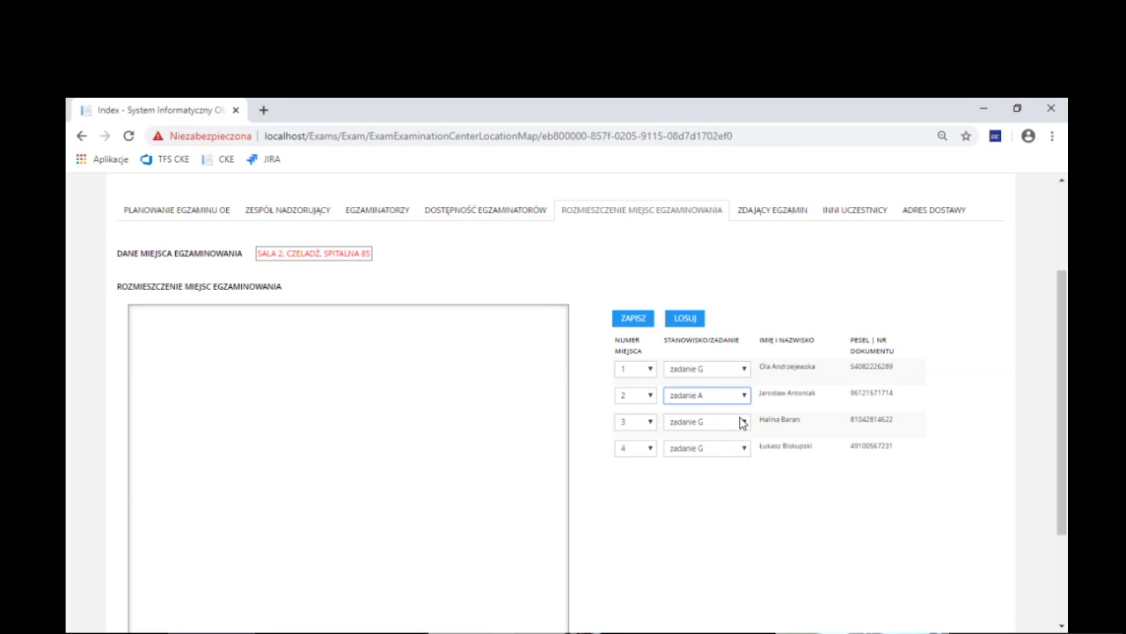
click(748, 371)
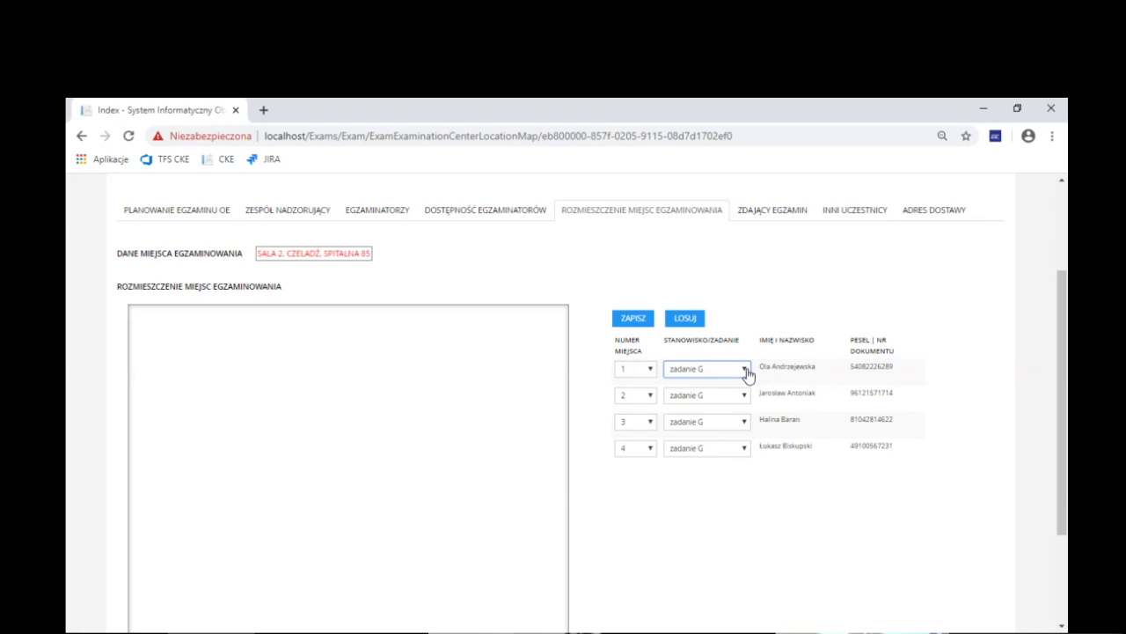
click(742, 450)
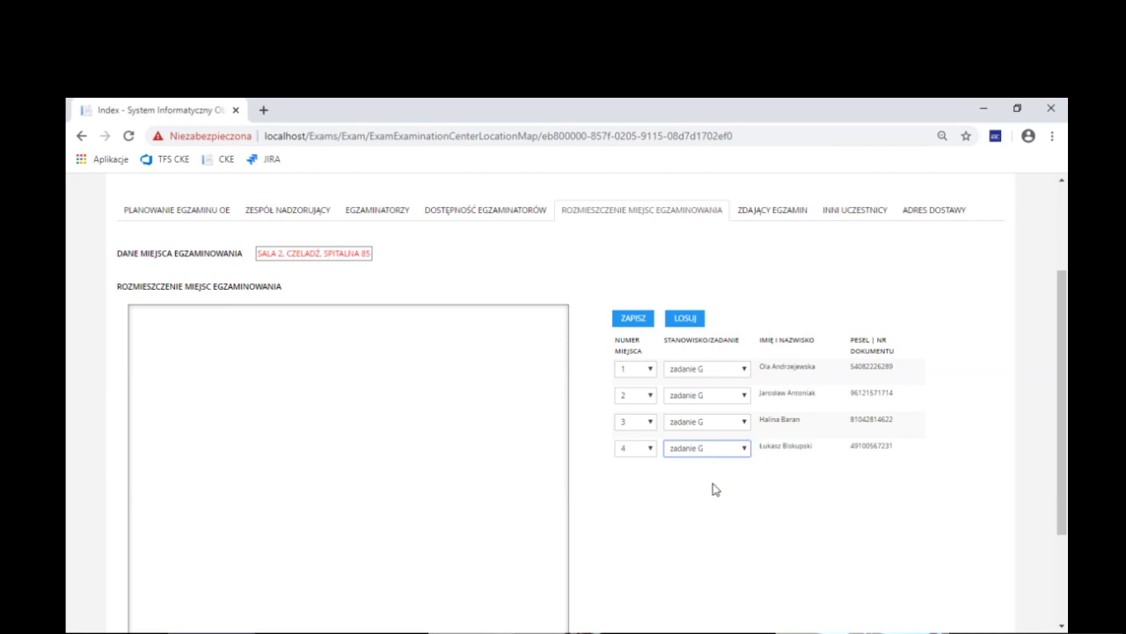
Choose zadanie A in the fourth candidate's STANOWISKO/ZADANIE dropdown
click(714, 489)
Set row 4 back to zadanie G and save the Sala 2 seating with ZAPISZ
click(734, 452)
click(714, 485)
click(640, 322)
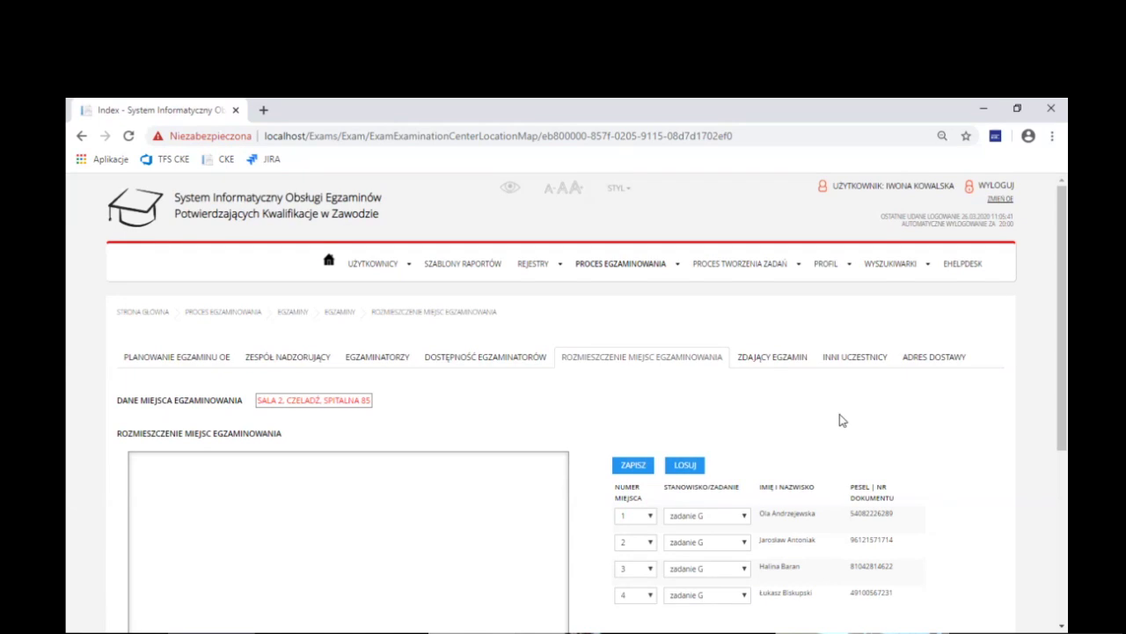
scroll(880, 409, down, 1)
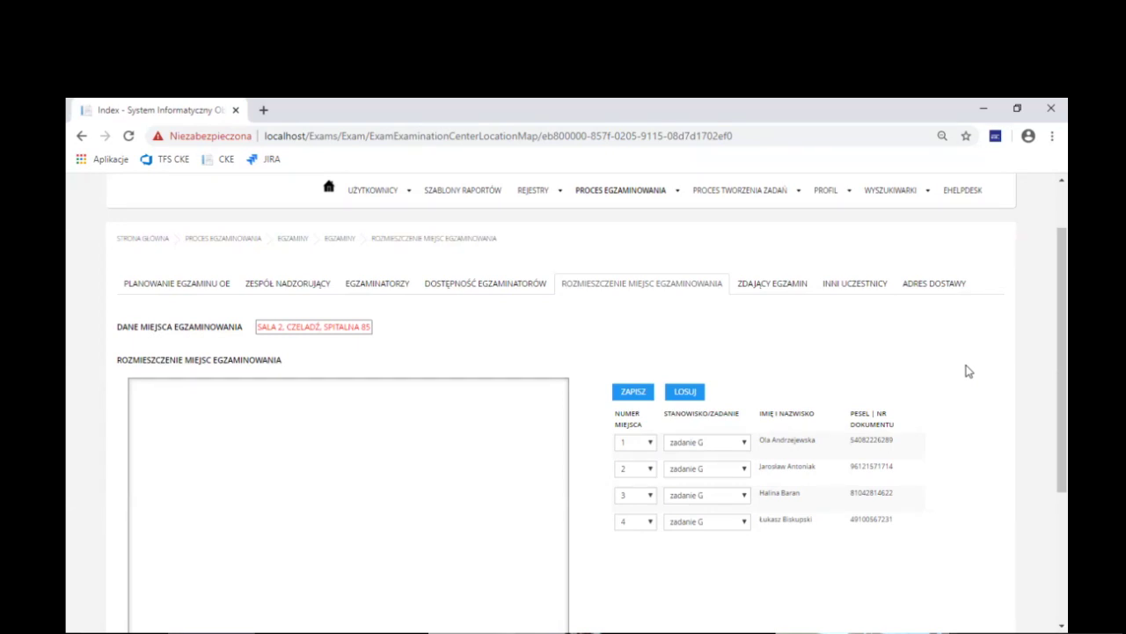
Return to the PLANOWANIE EGZAMINU OE tab, showing Sala 2 with 100/96 stations
click(204, 284)
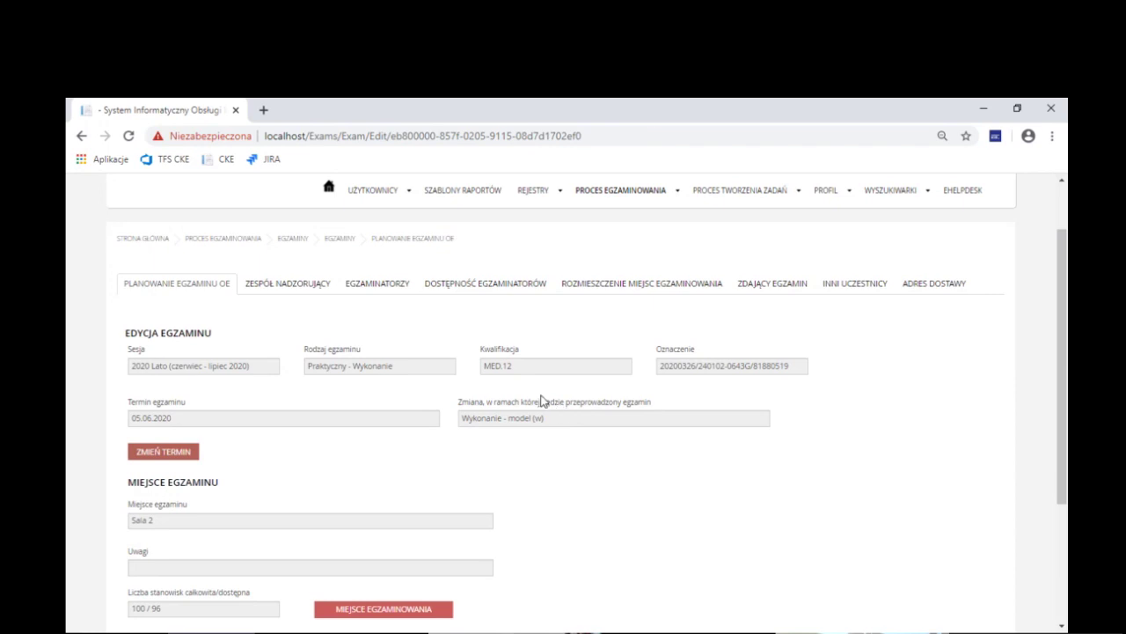
Review the EGZAMINATORZY, DOSTĘPNOŚĆ EGZAMINATORÓW and ADRES DOSTAWY tabs in turn
click(388, 286)
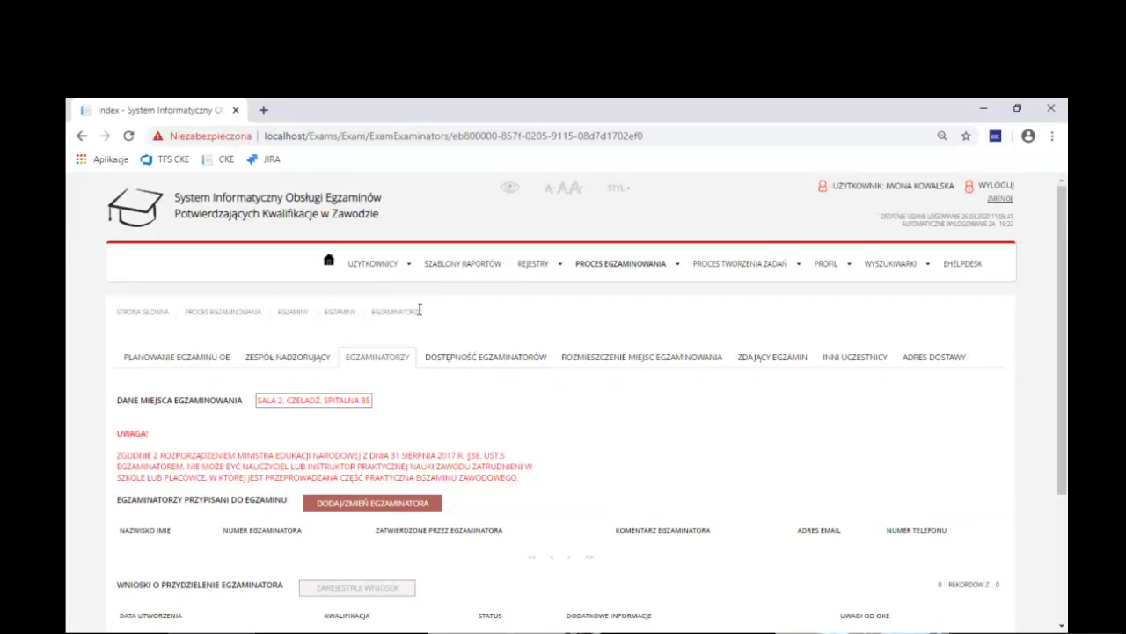
click(503, 362)
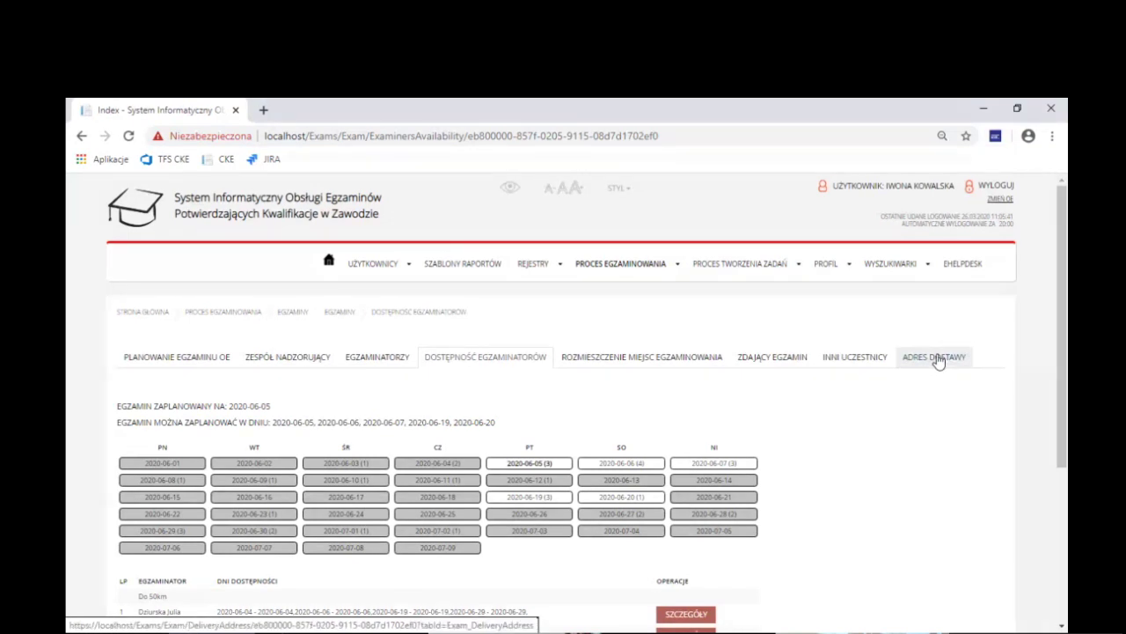
click(938, 359)
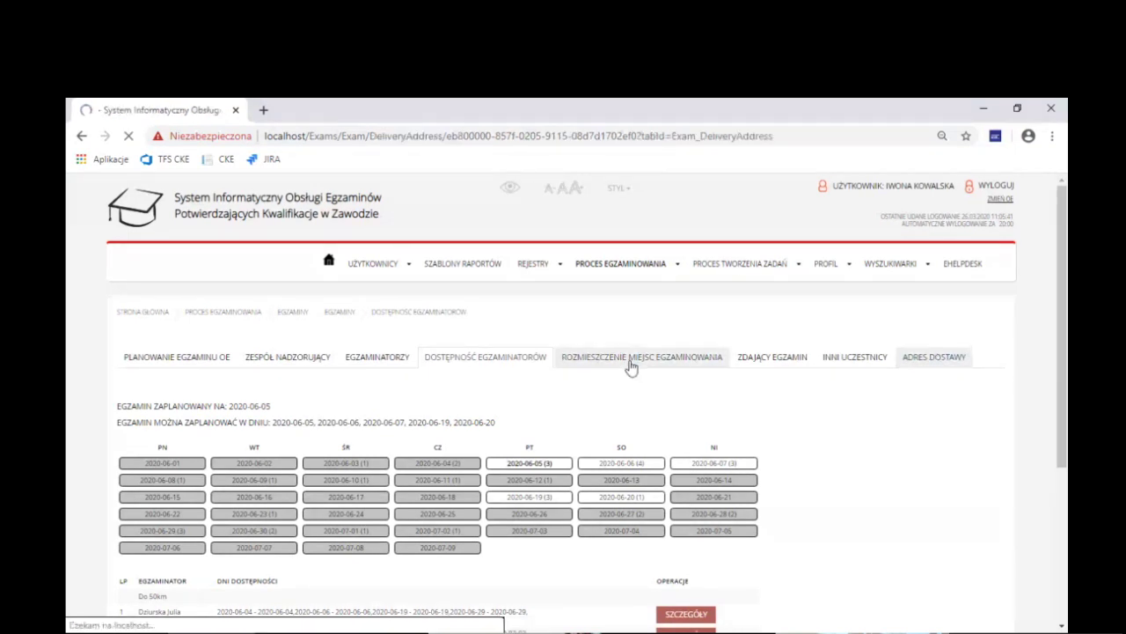
Go back to ROZMIESZCZENIE MIEJSC EGZAMINOWANIA and check seats 1–4 all show zadanie G
click(631, 362)
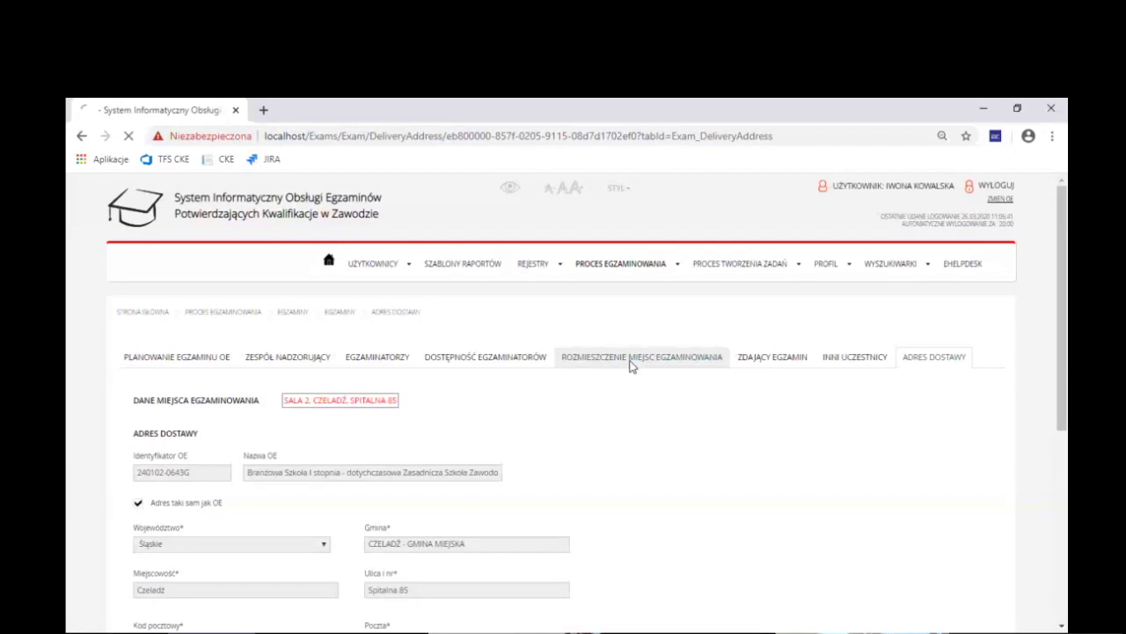
scroll(640, 402, down, 1)
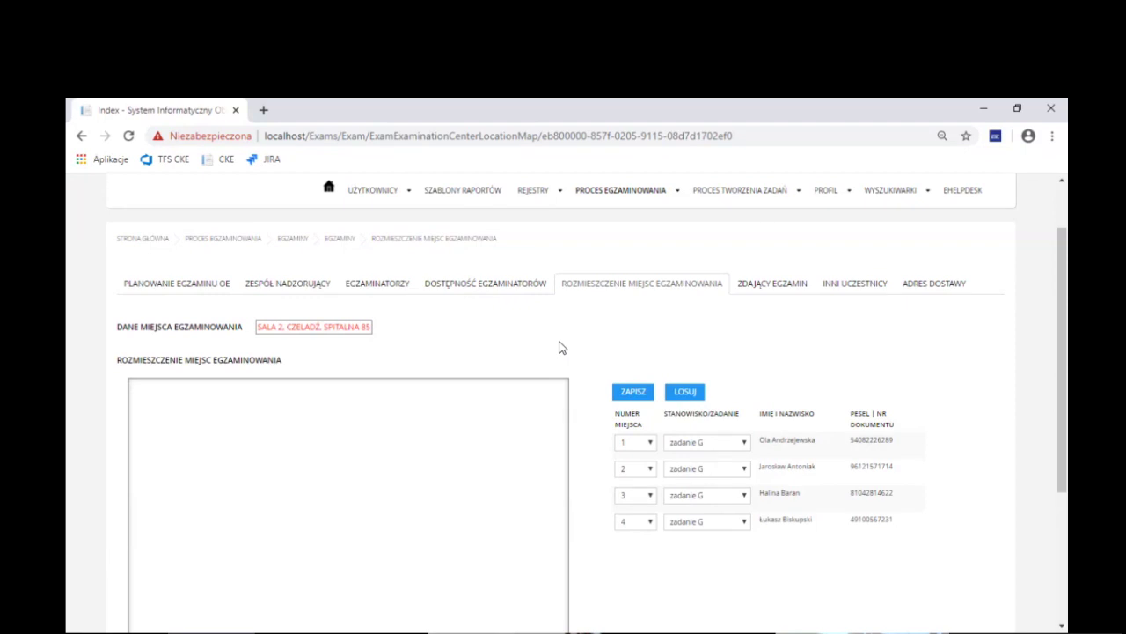
Reopen PLANOWANIE EGZAMINU OE and bring the POWRÓT, PRZEKAŻ DO OKE and ZAPISZ buttons into view
click(184, 282)
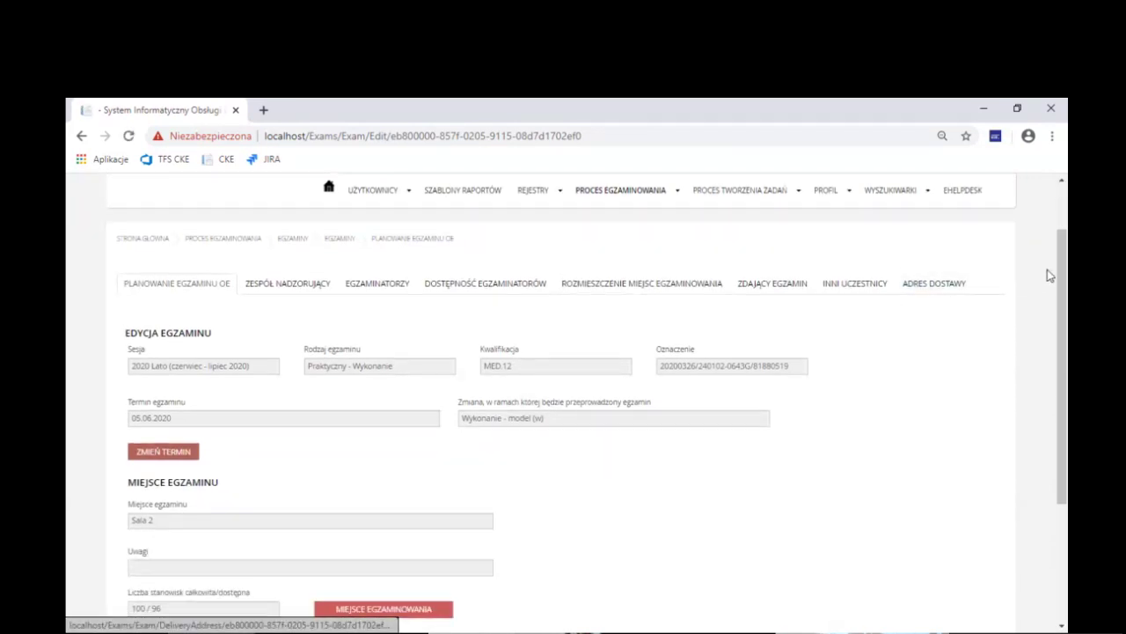
drag(1062, 273, 1064, 303)
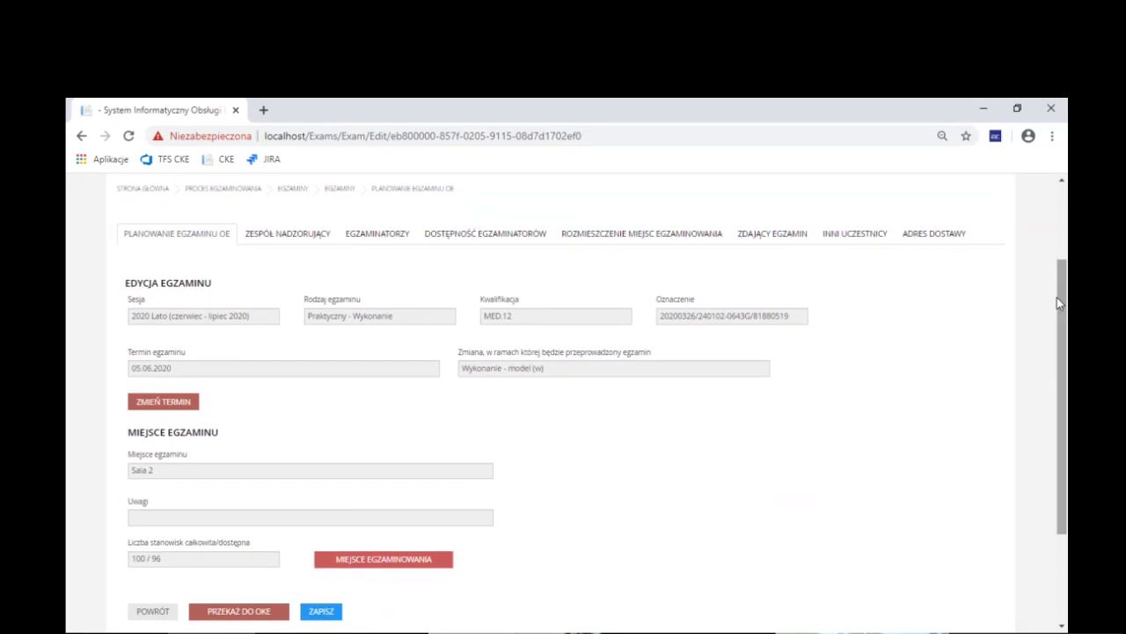
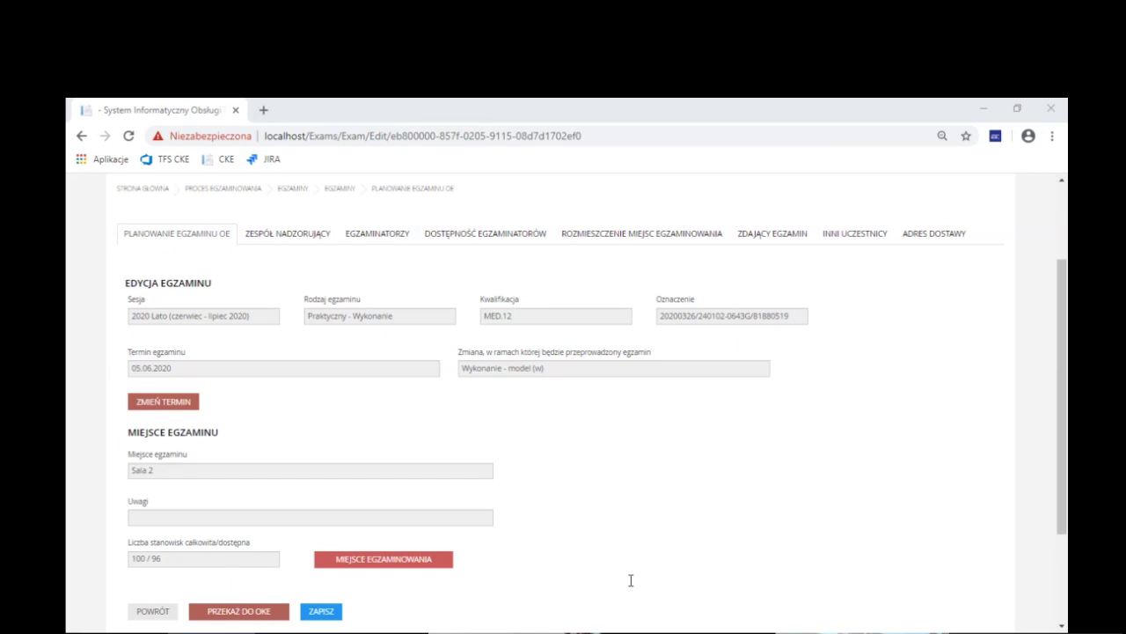
click(341, 348)
scroll(836, 291, up, 3)
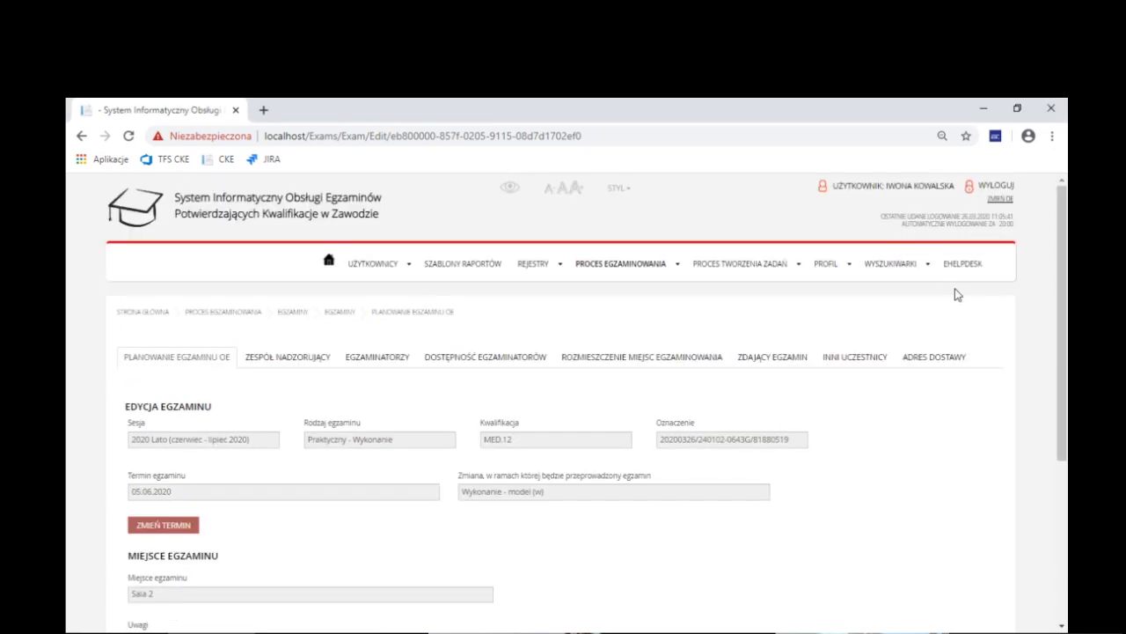
scroll(747, 297, down, 3)
scroll(731, 377, down, 2)
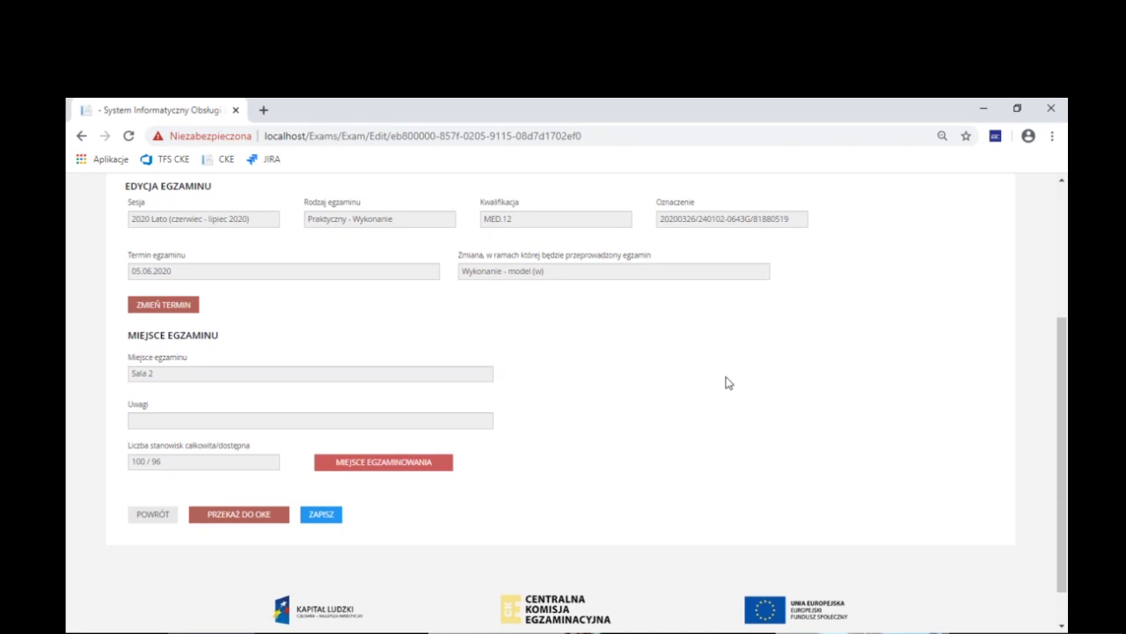